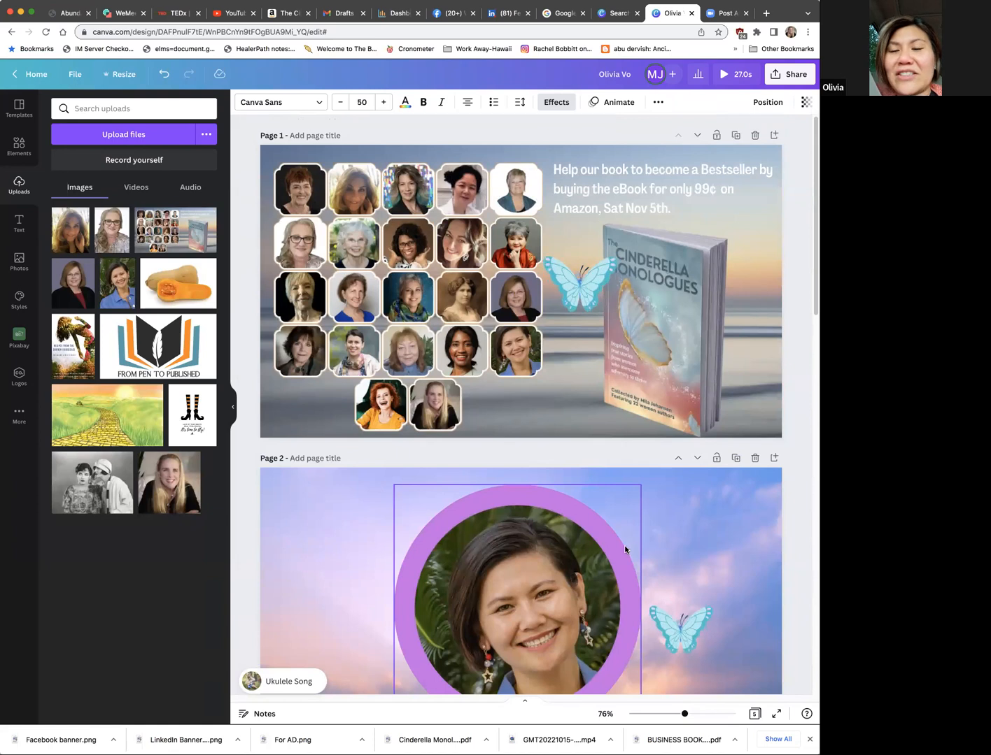
Step: Look over the first pages of the design and check the options for the page 2 sky background
scroll(623, 546, "down", 5)
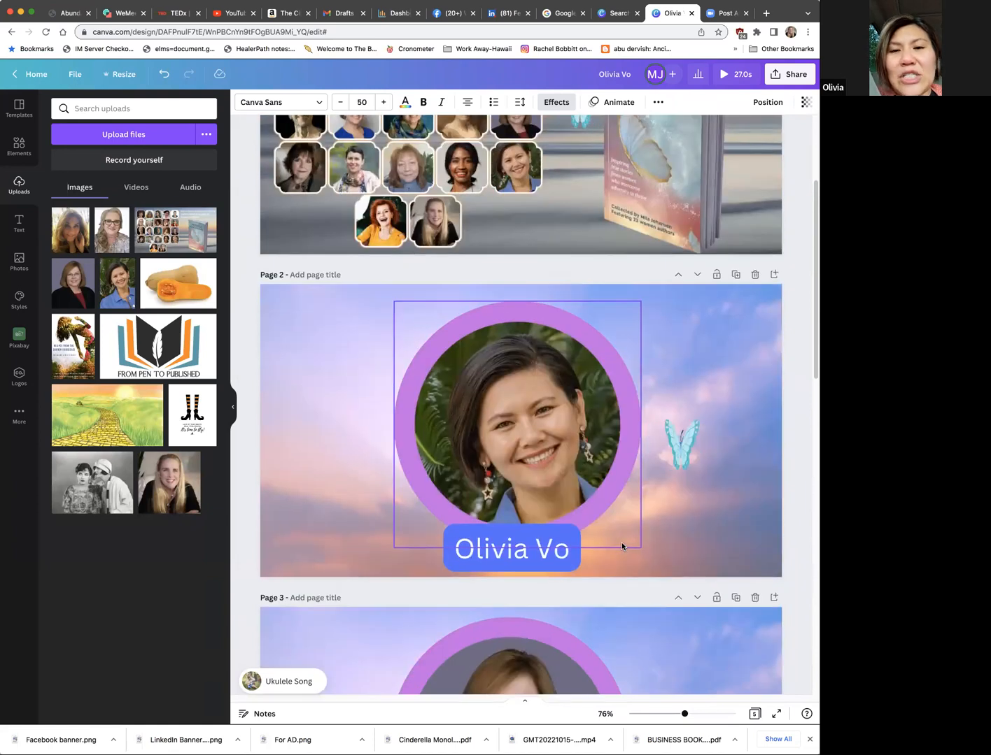
scroll(622, 546, "down", 2)
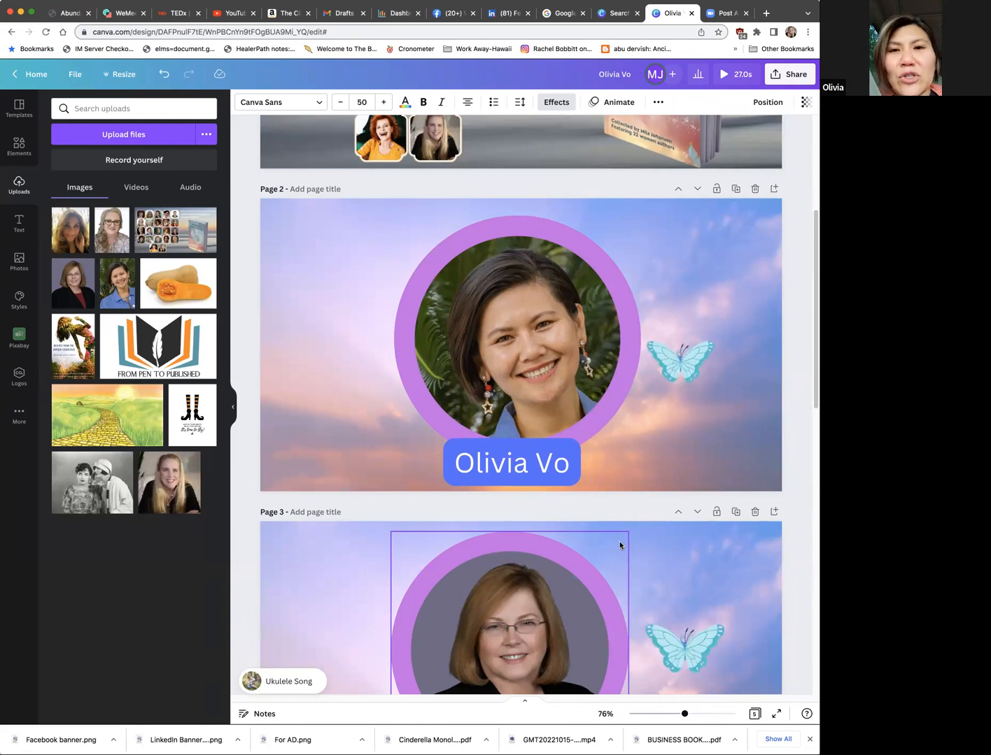
scroll(621, 546, "down", 2)
scroll(620, 545, "up", 8)
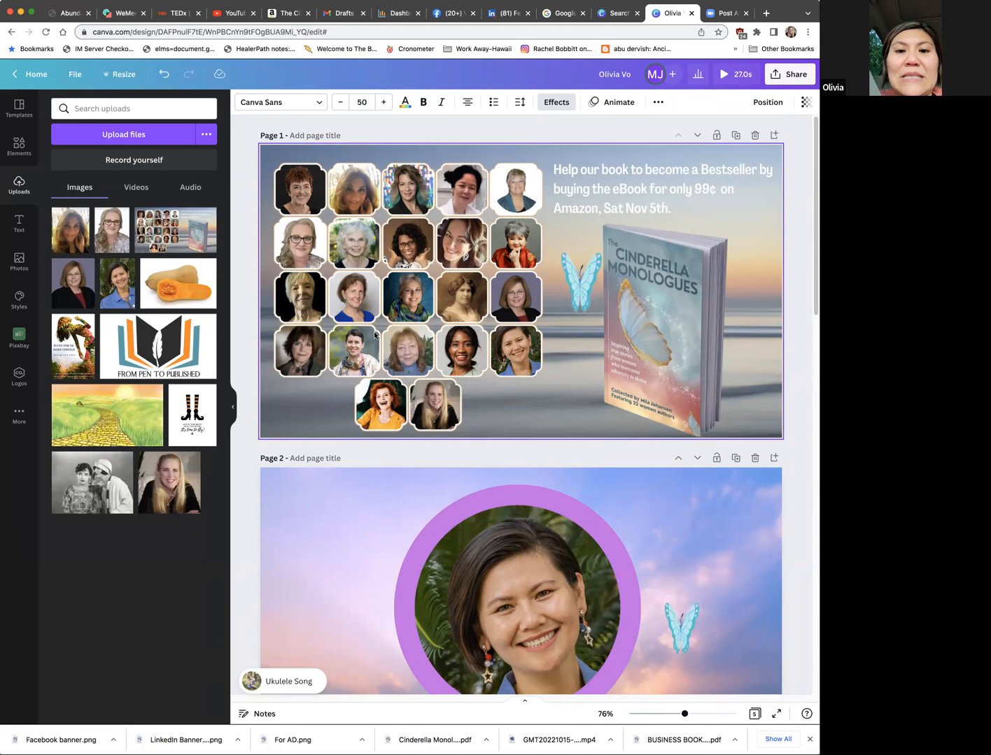
scroll(454, 403, "down", 3)
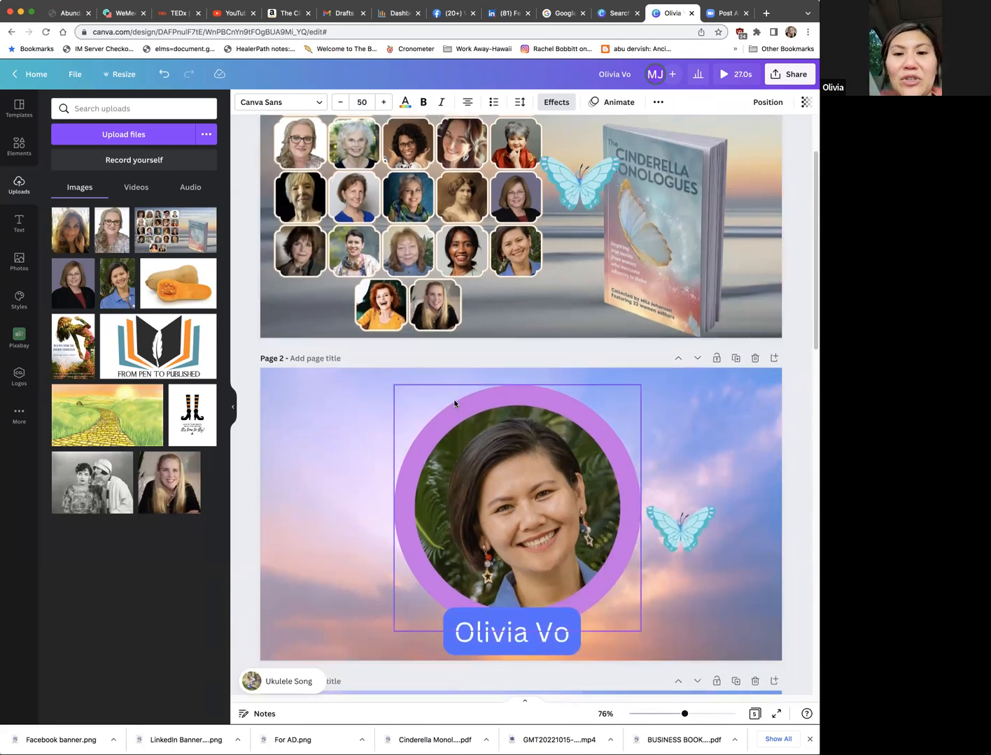
right_click(663, 403)
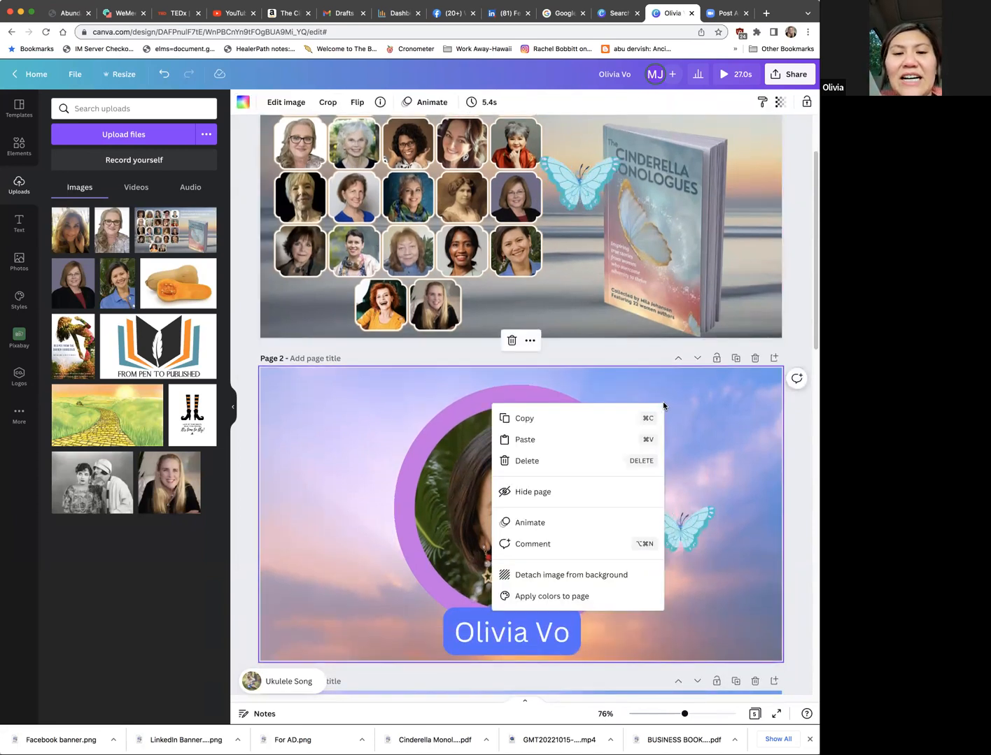
left_click(378, 383)
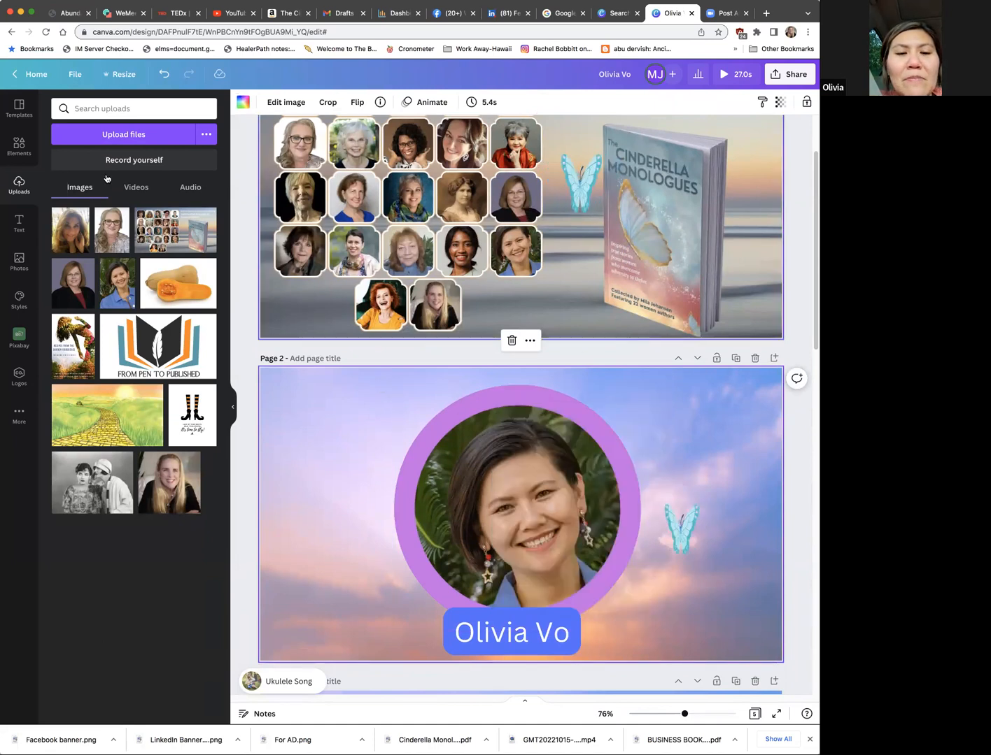
Step: Search the design elements for "sunrise"
left_click(20, 150)
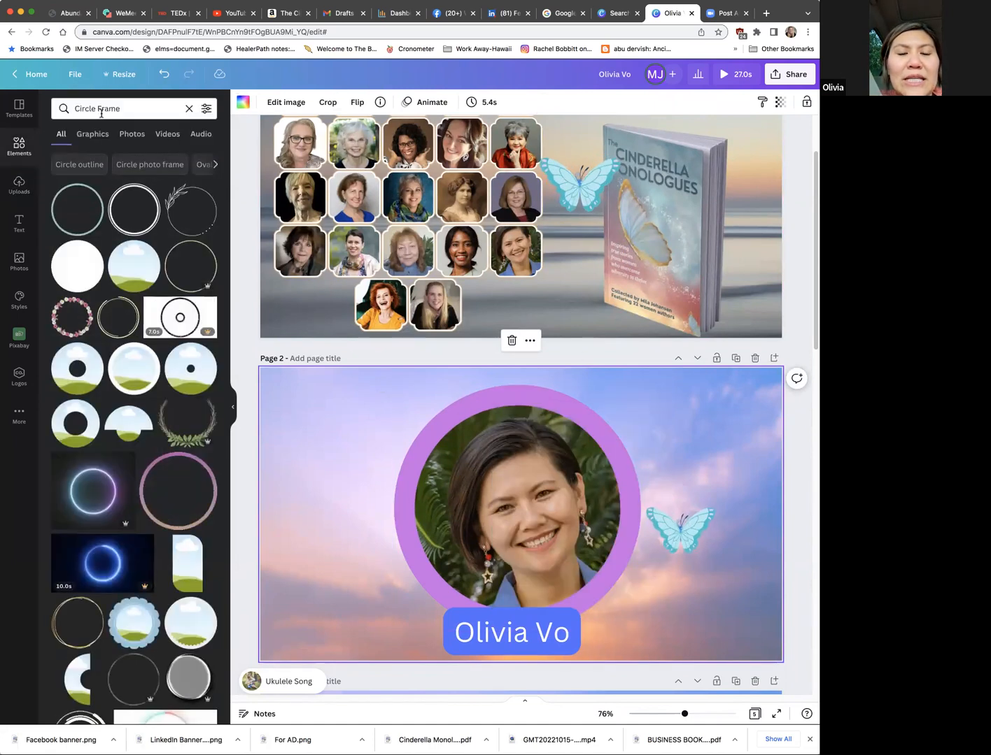
left_click(122, 107)
left_click_drag(122, 108, 53, 110)
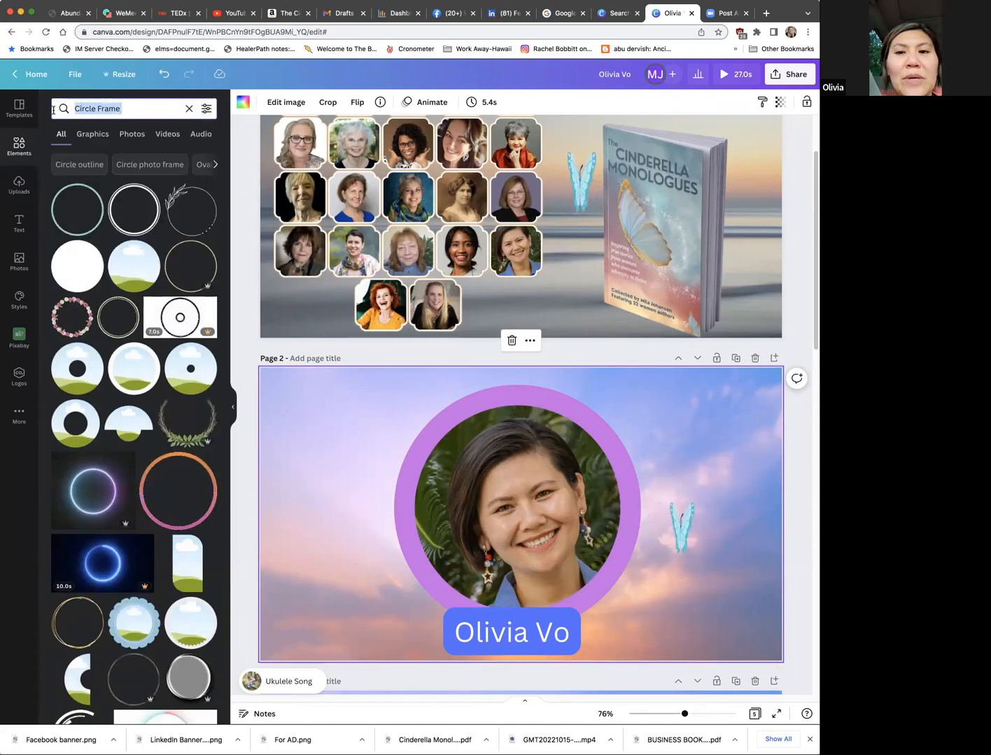
type("sunris")
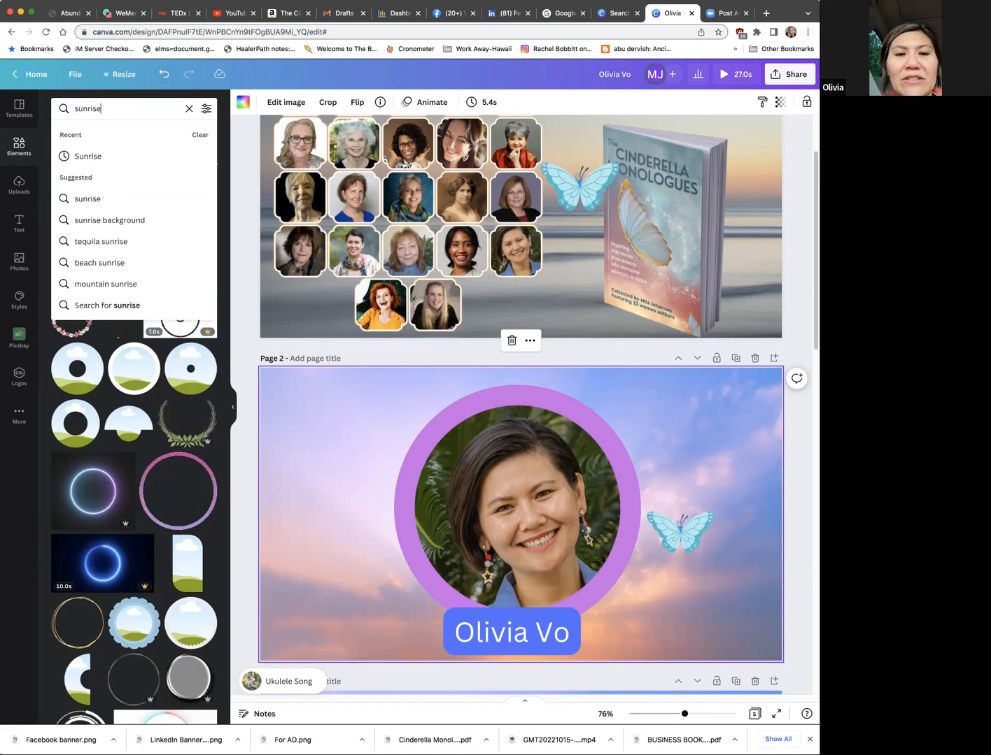
type("e")
key("Return")
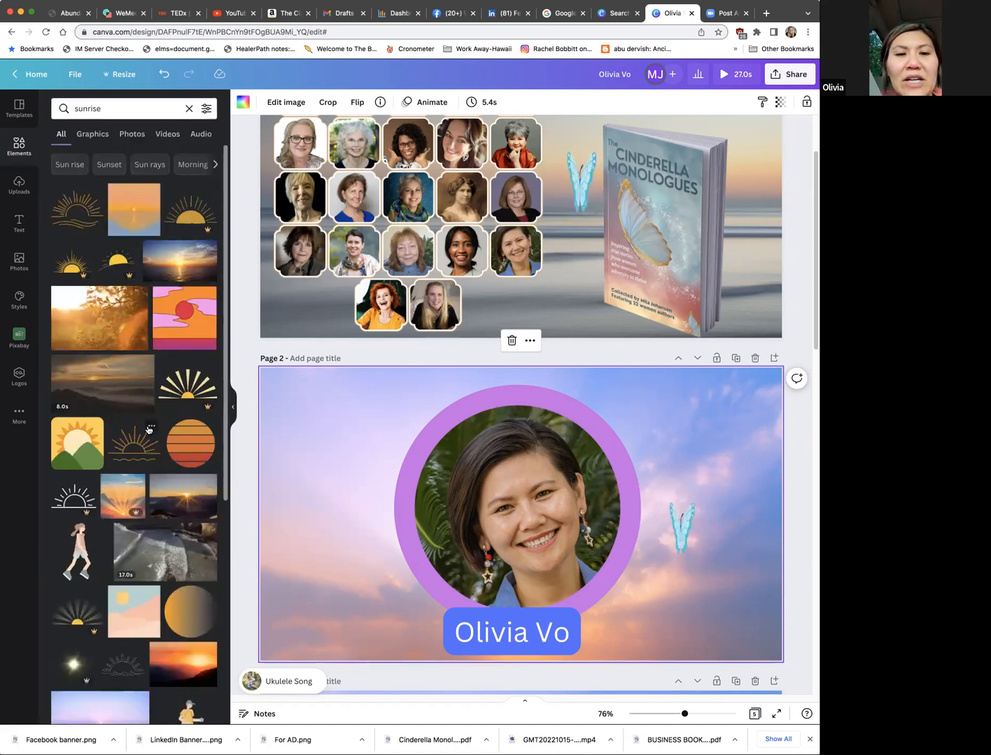
Step: Limit the sunrise results to photos and browse them for background images
left_click(135, 136)
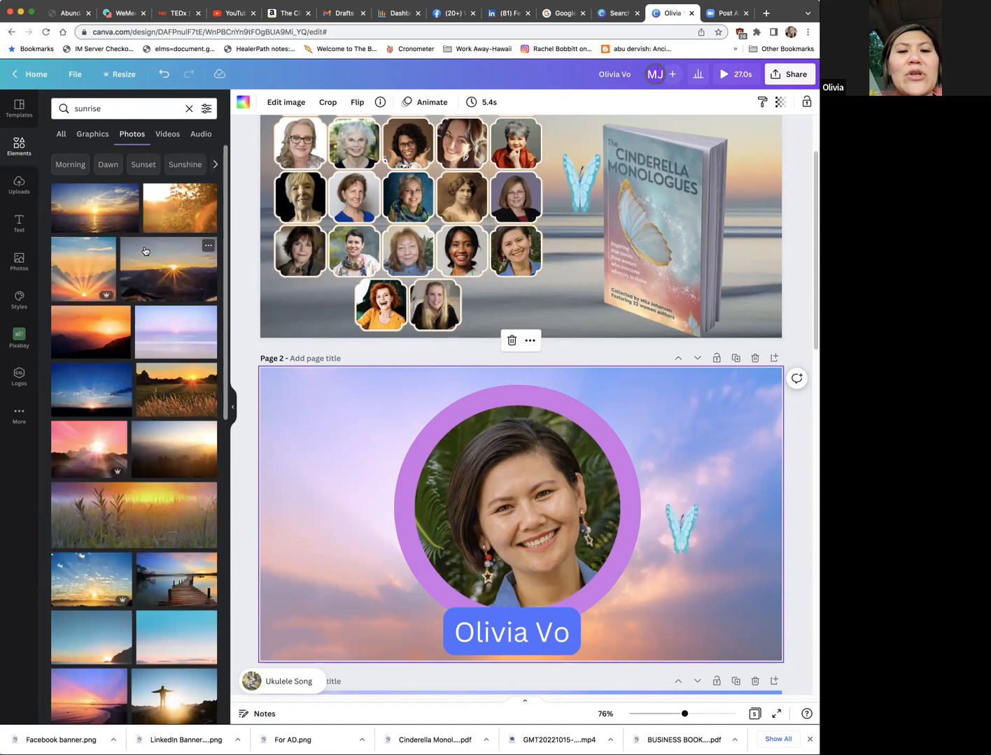
scroll(145, 251, "down", 4)
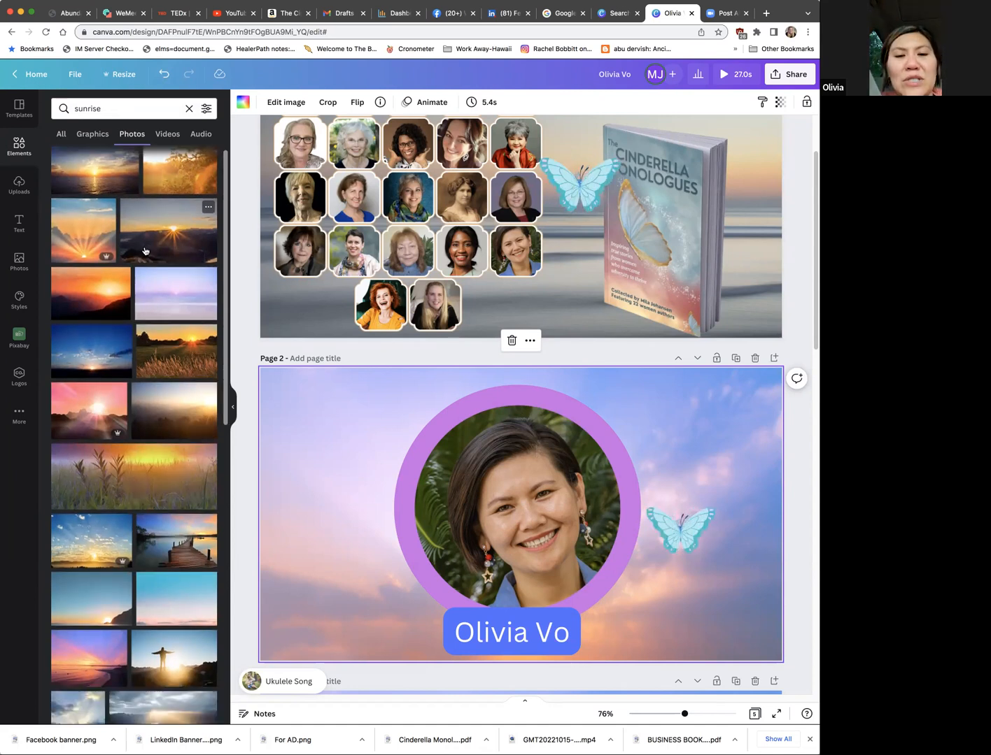
scroll(144, 251, "down", 1)
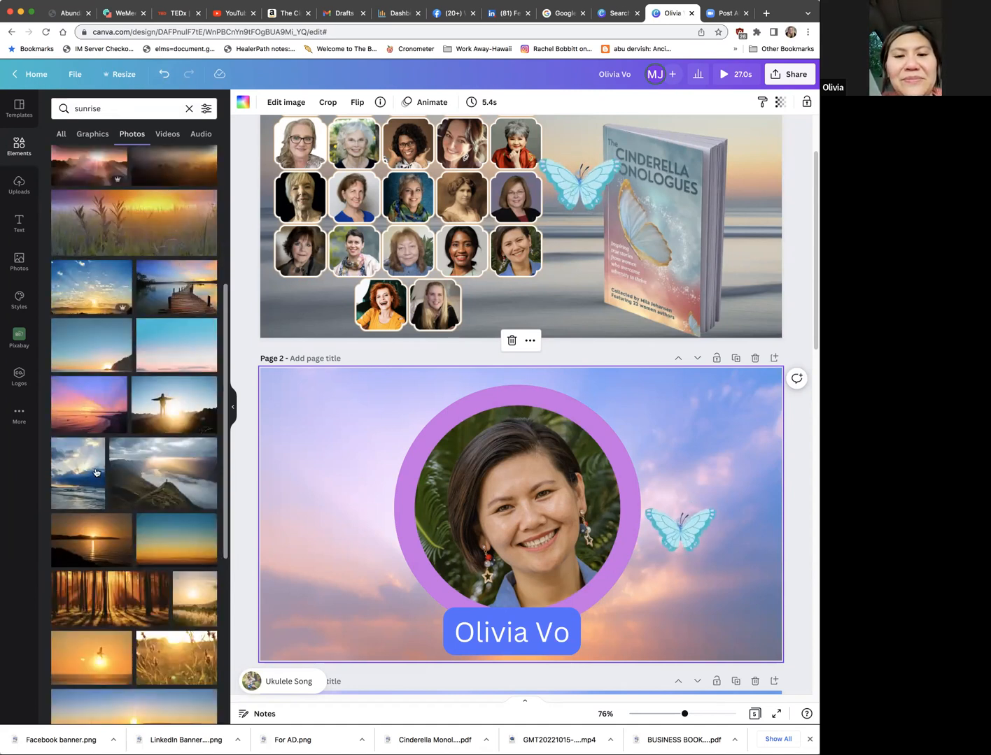
scroll(98, 468, "down", 3)
scroll(99, 469, "down", 3)
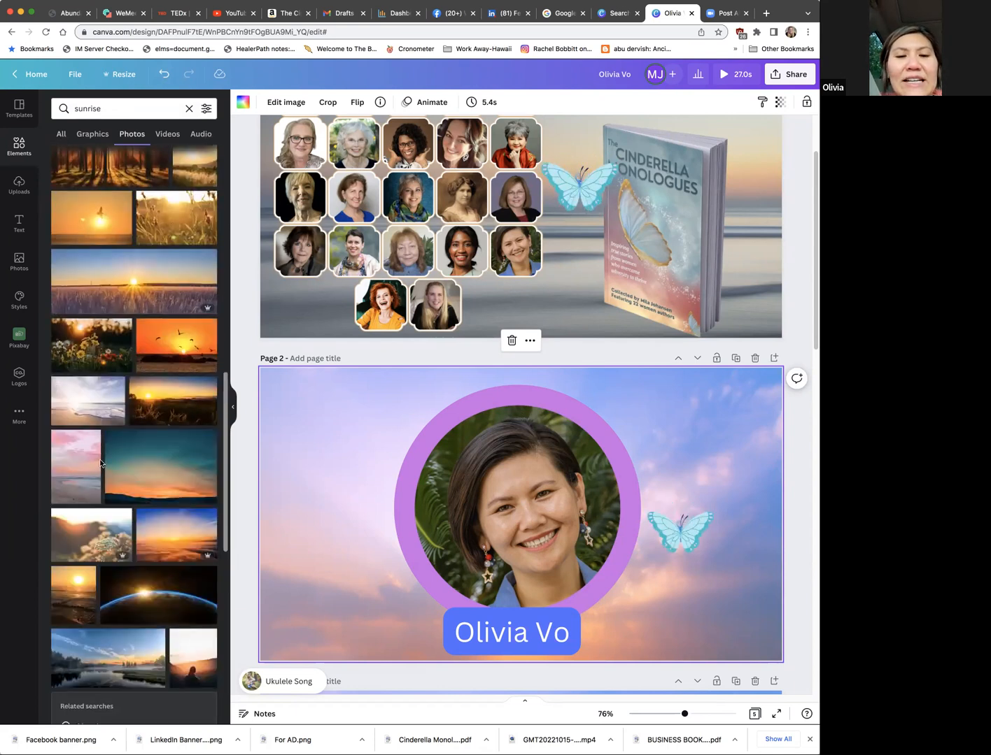
scroll(100, 461, "down", 4)
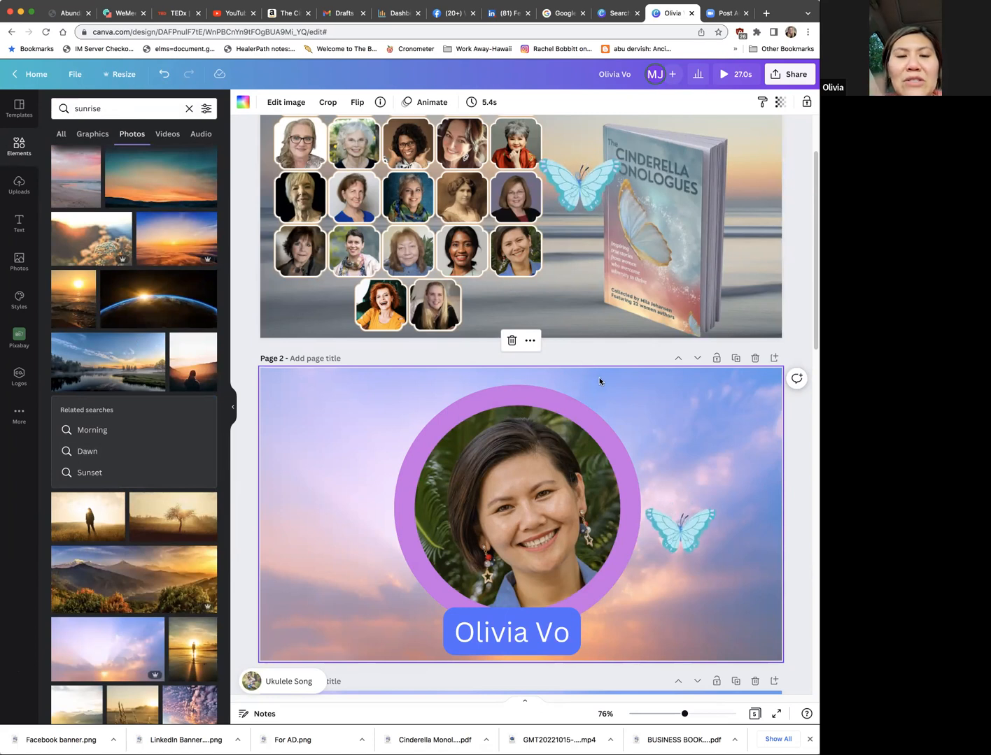
Step: Search the design elements for "Circle Frame" and browse the available frame styles
left_click(19, 147)
left_click(112, 109)
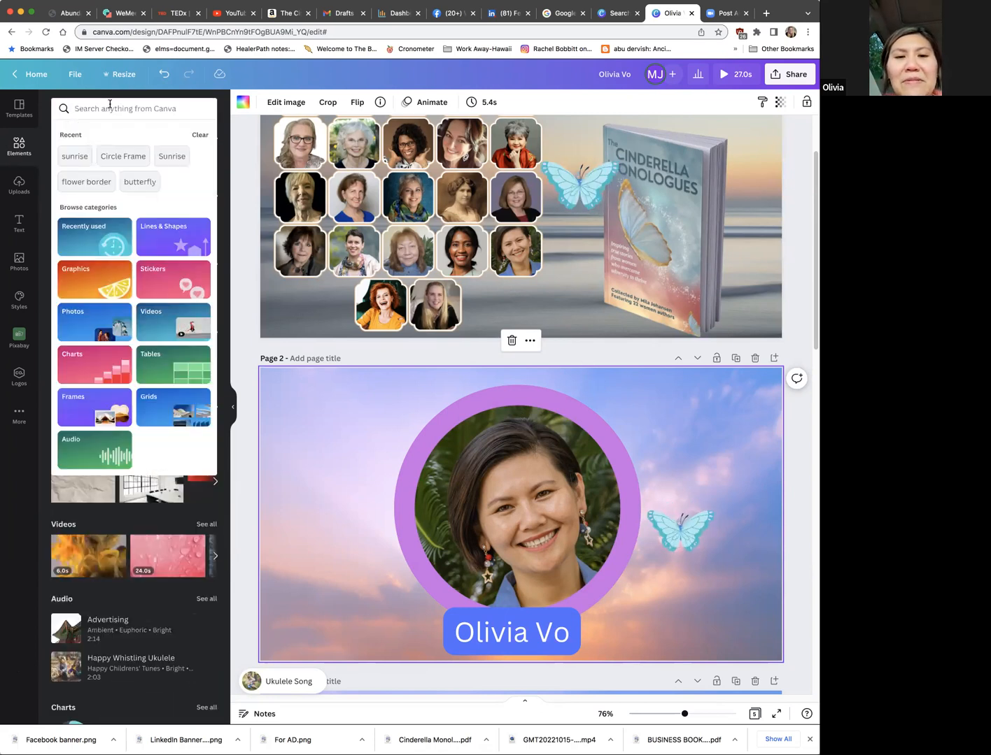
type("circle")
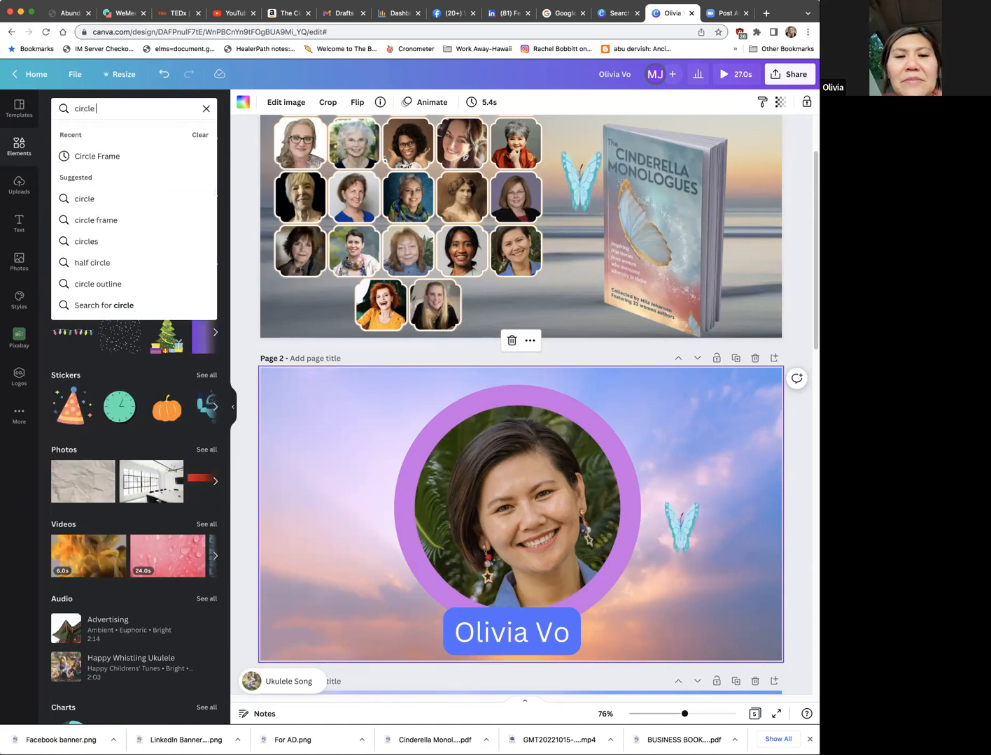
type(" frame")
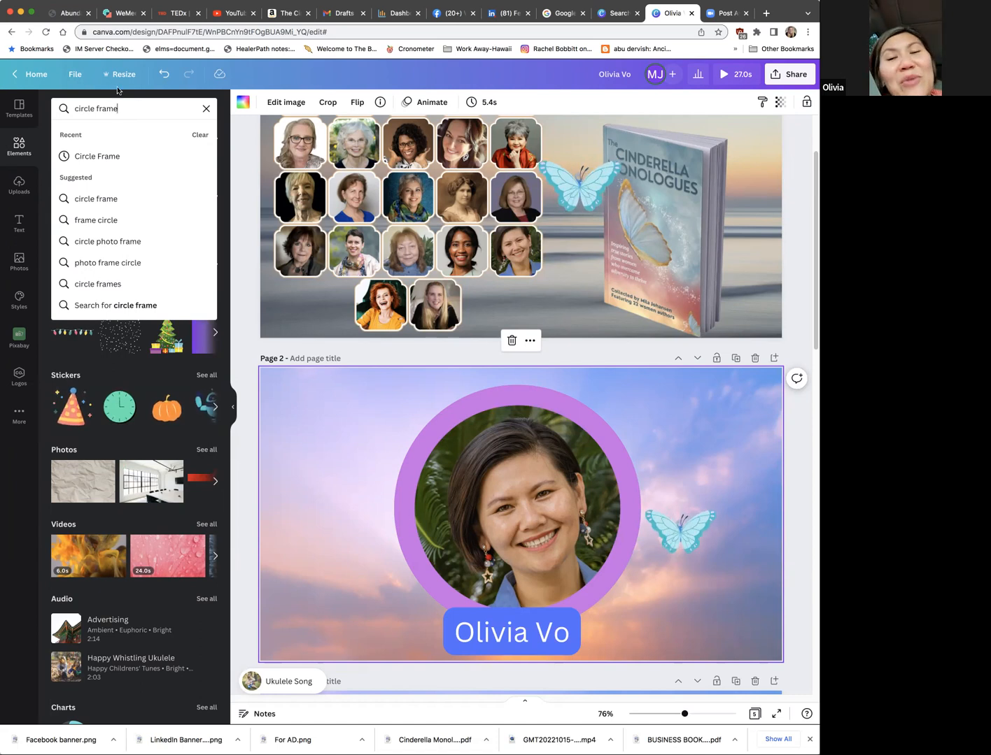
left_click(81, 157)
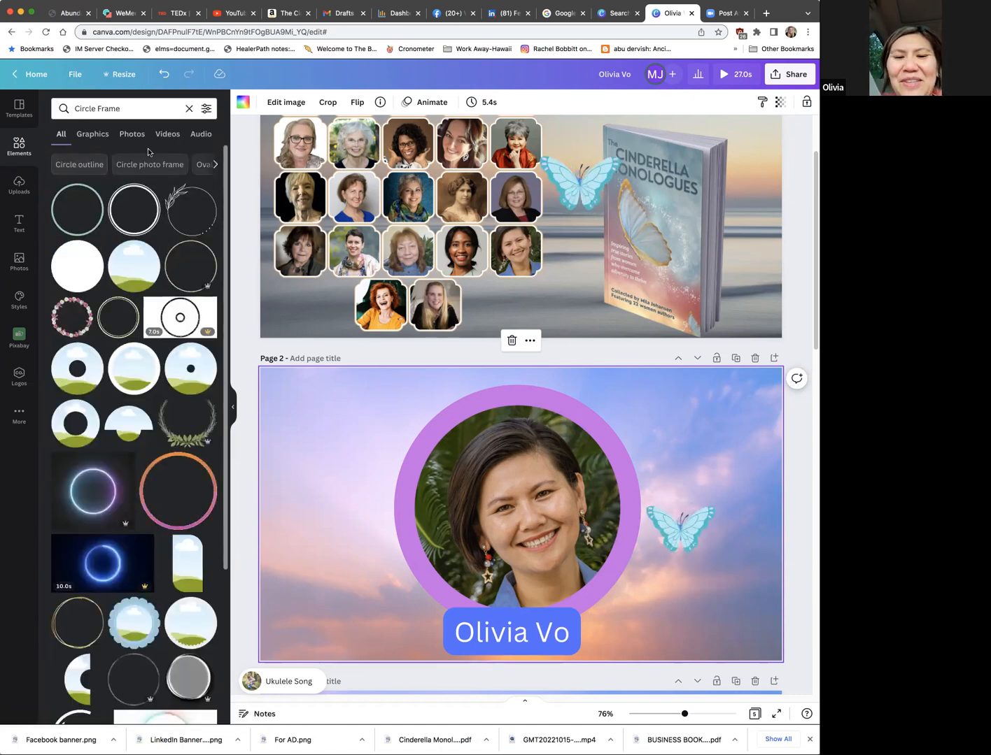
scroll(149, 153, "down", 2)
scroll(149, 153, "down", 2)
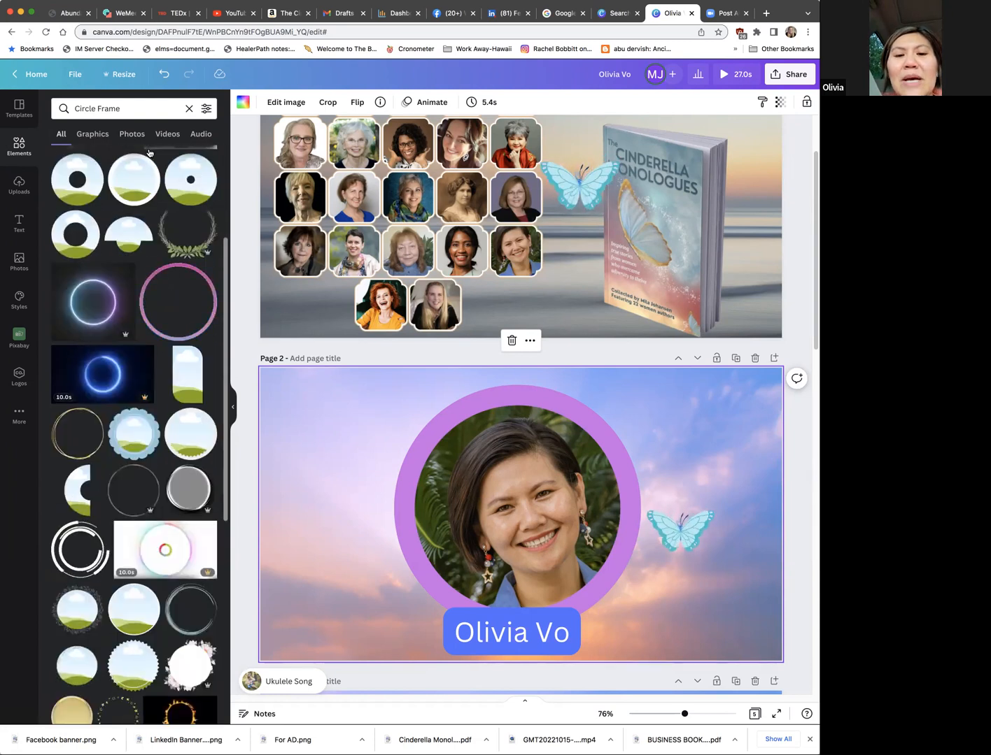
scroll(148, 153, "down", 2)
scroll(148, 153, "down", 4)
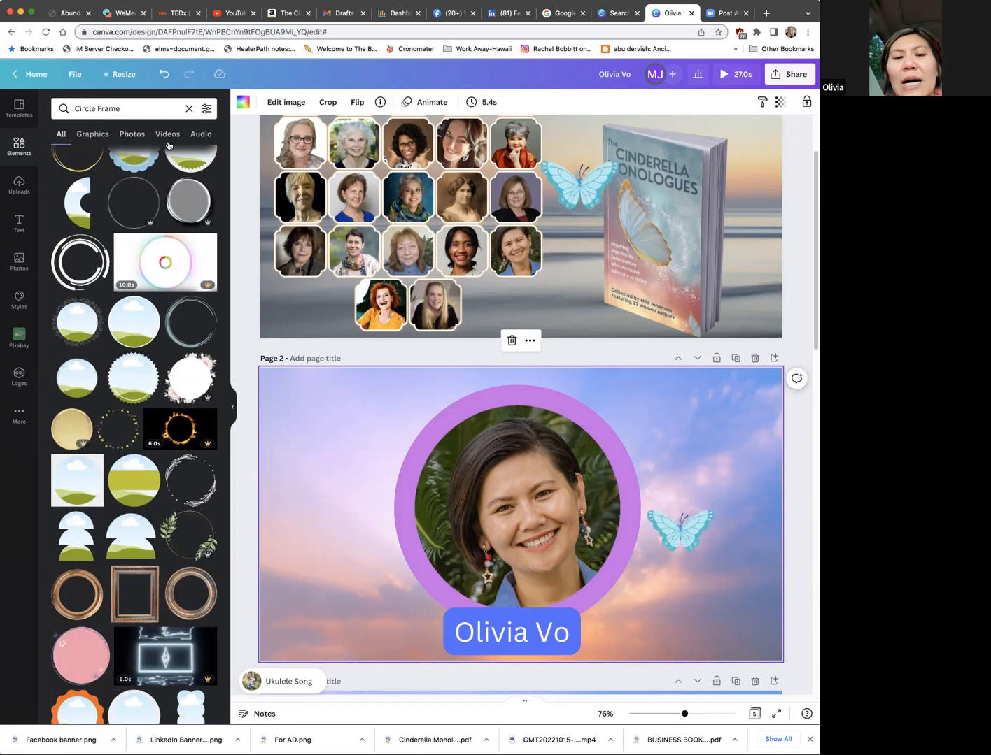
scroll(154, 195, "up", 10)
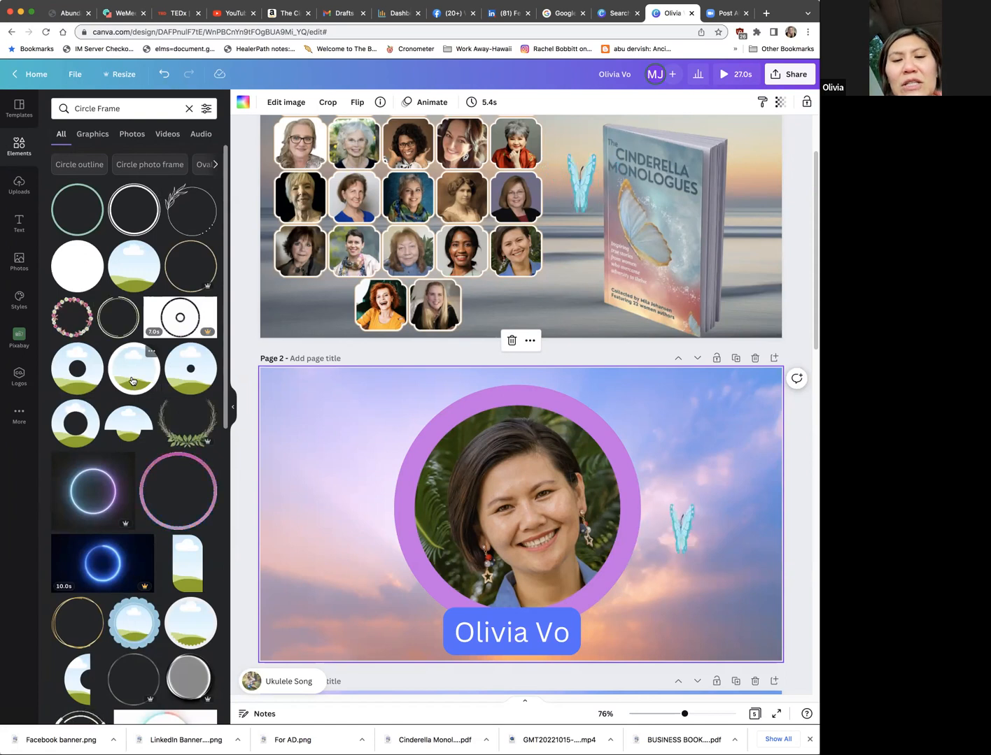
Step: Try a leafy wreath and a bordered circular photo frame on page 2, and undo both additions
left_click(181, 441)
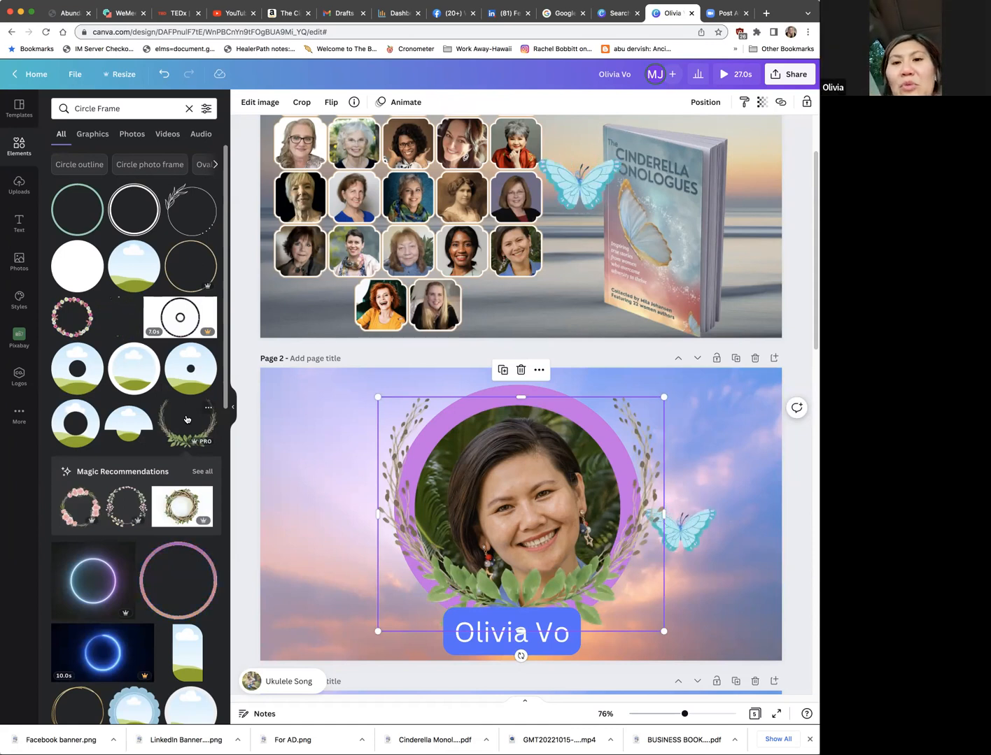
left_click(141, 374)
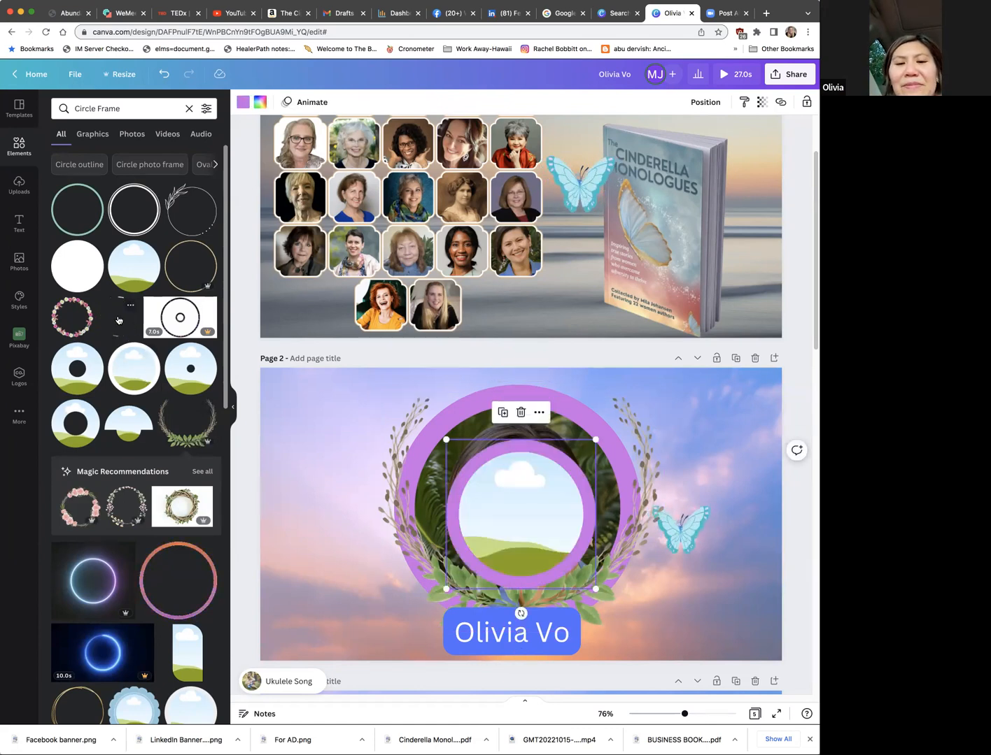
key("super+z")
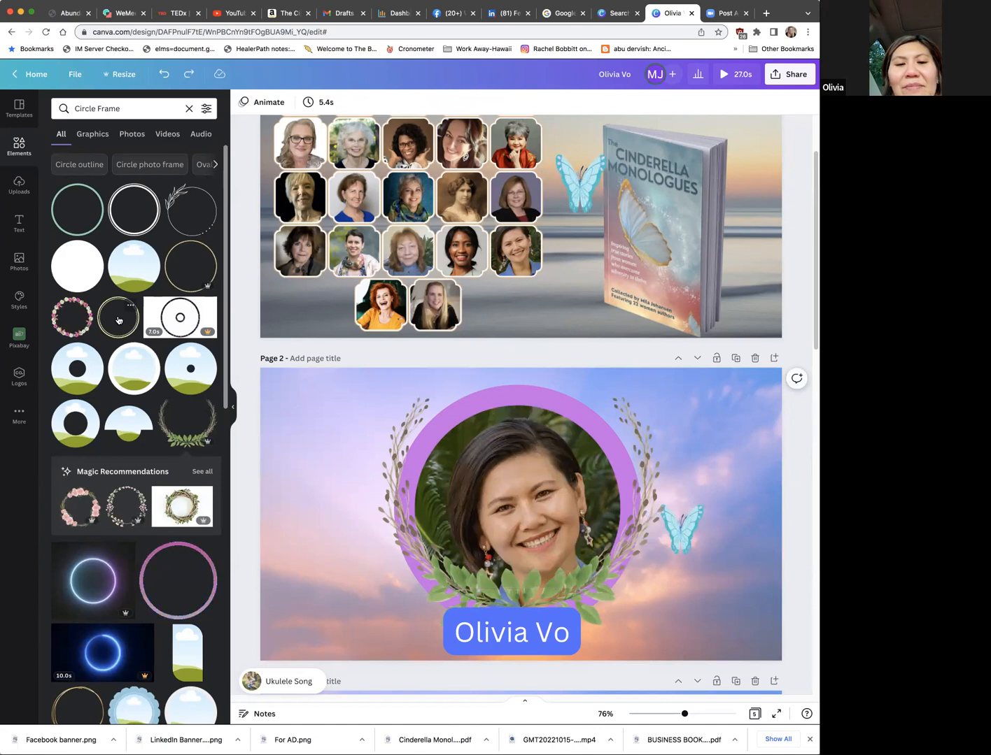
key("super+z")
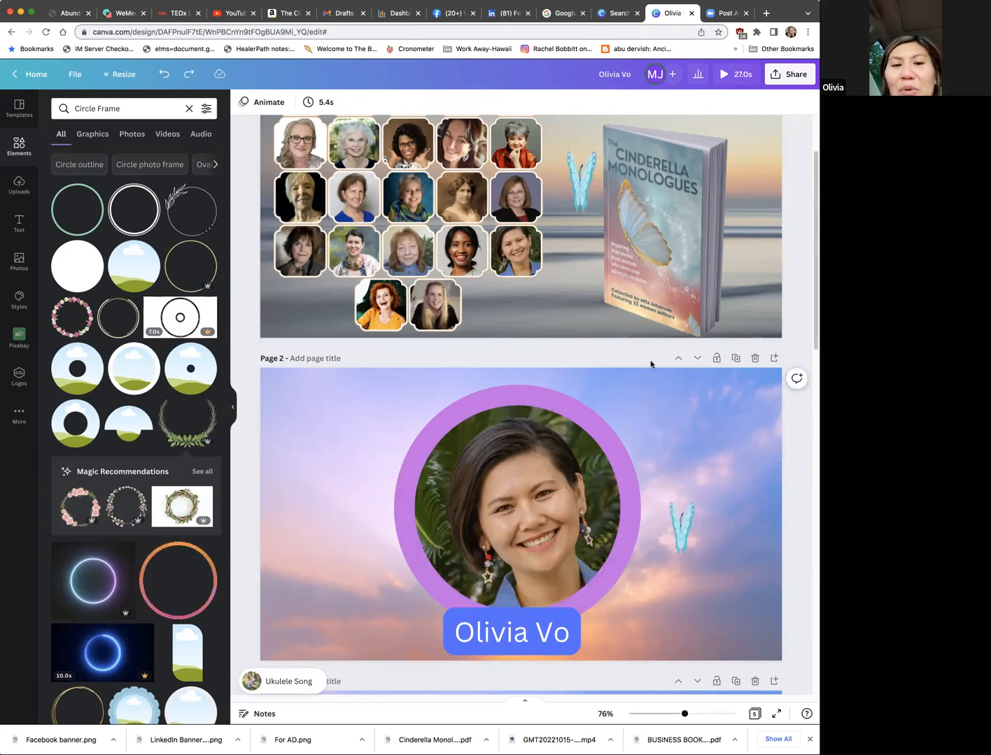
Step: Try the white circle with pink flowers over the page 2 portrait, and undo it
scroll(204, 510, "down", 5)
scroll(204, 510, "down", 8)
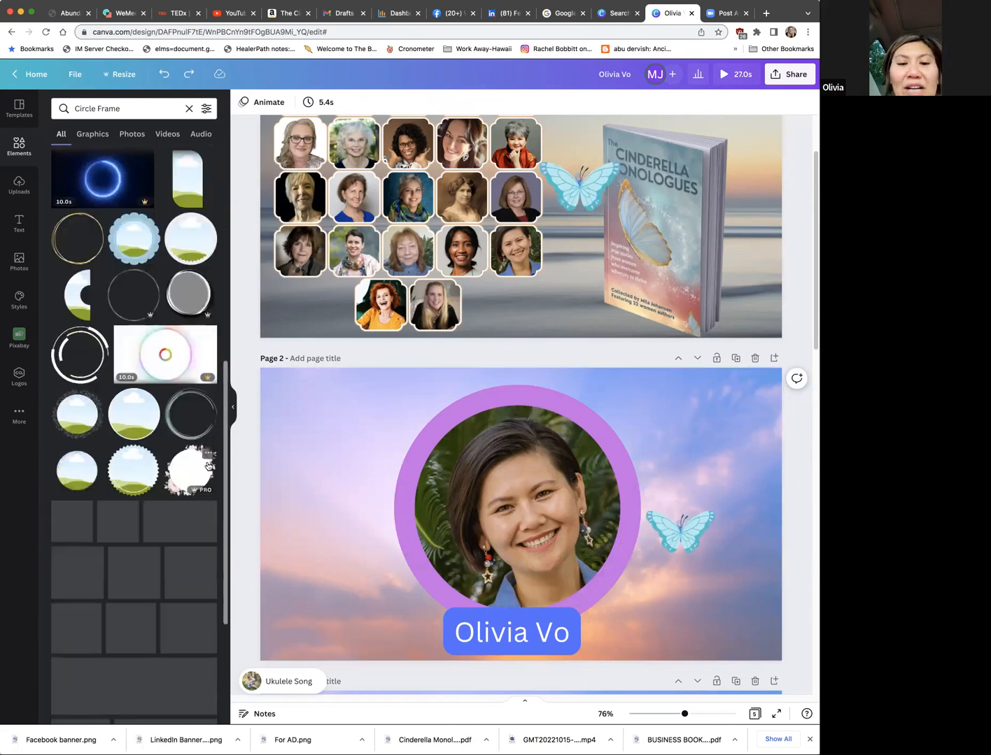
left_click(190, 462)
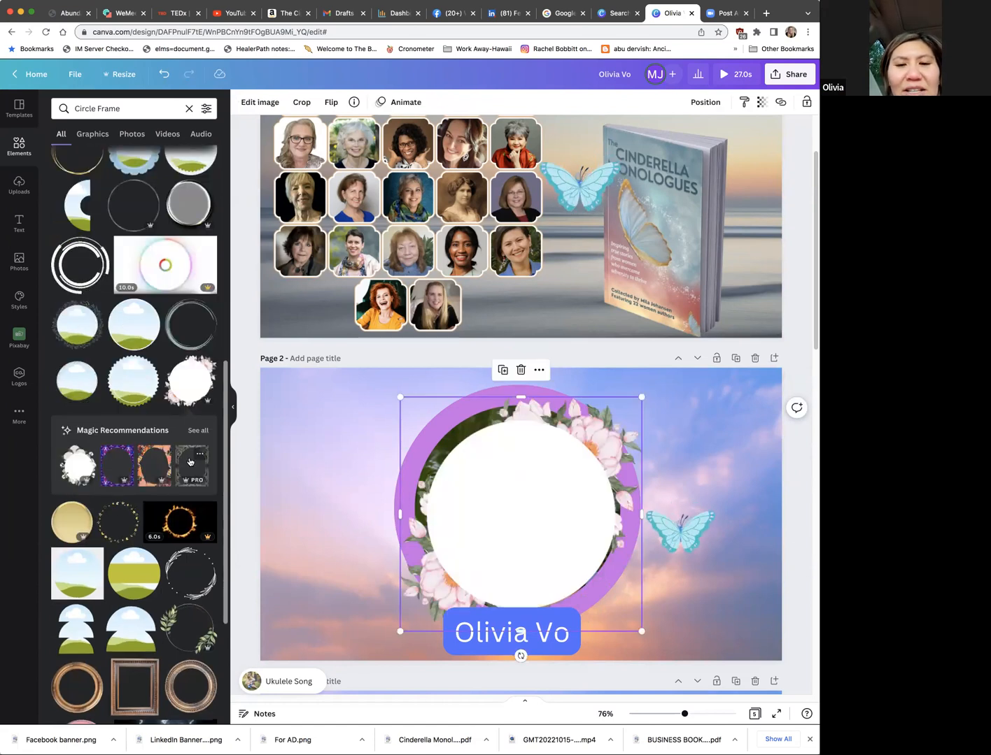
key("ctrl+z")
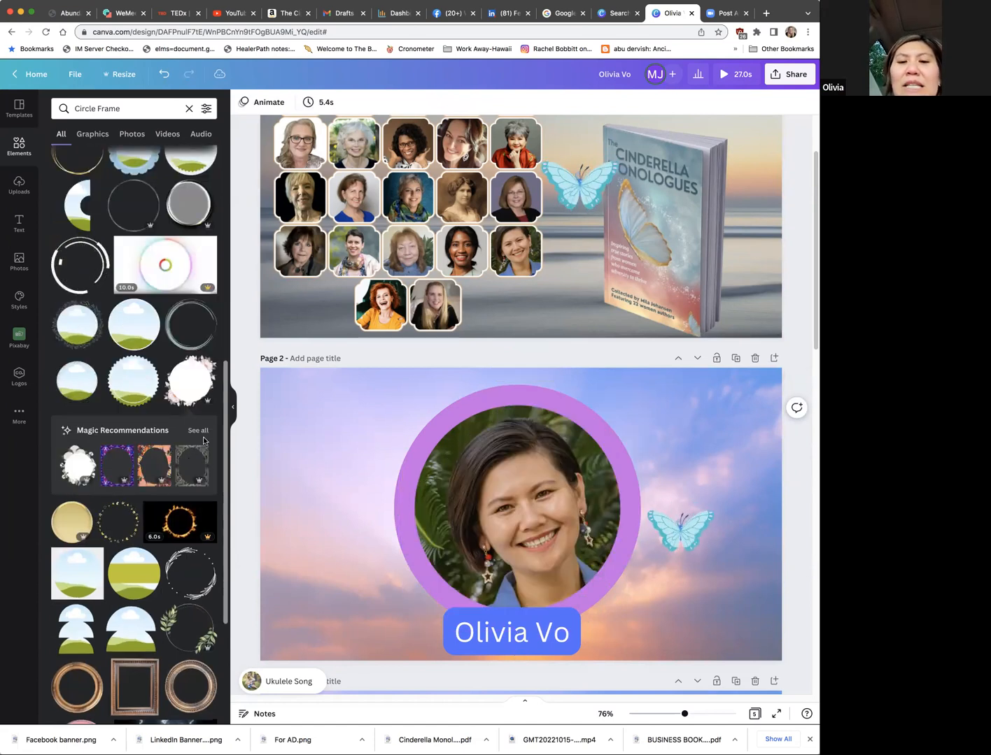
Step: Try the gold Stars Circle Frame aligned over the purple ring around the page 2 portrait, and undo it
left_click(127, 508)
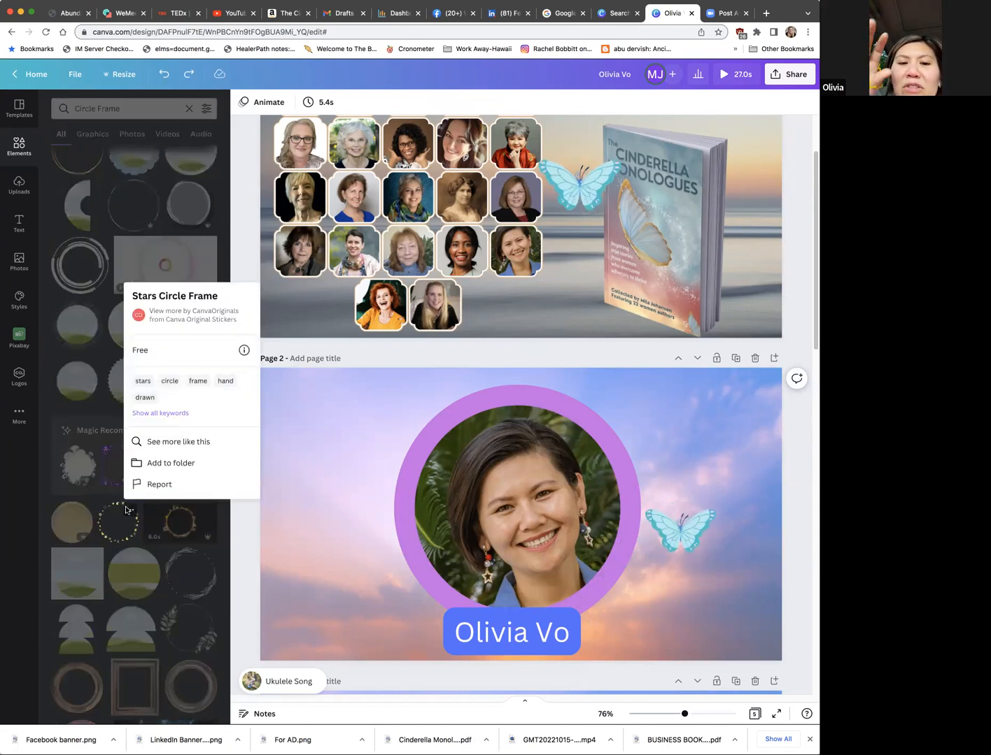
left_click(126, 509)
left_click_drag(460, 479, 510, 481)
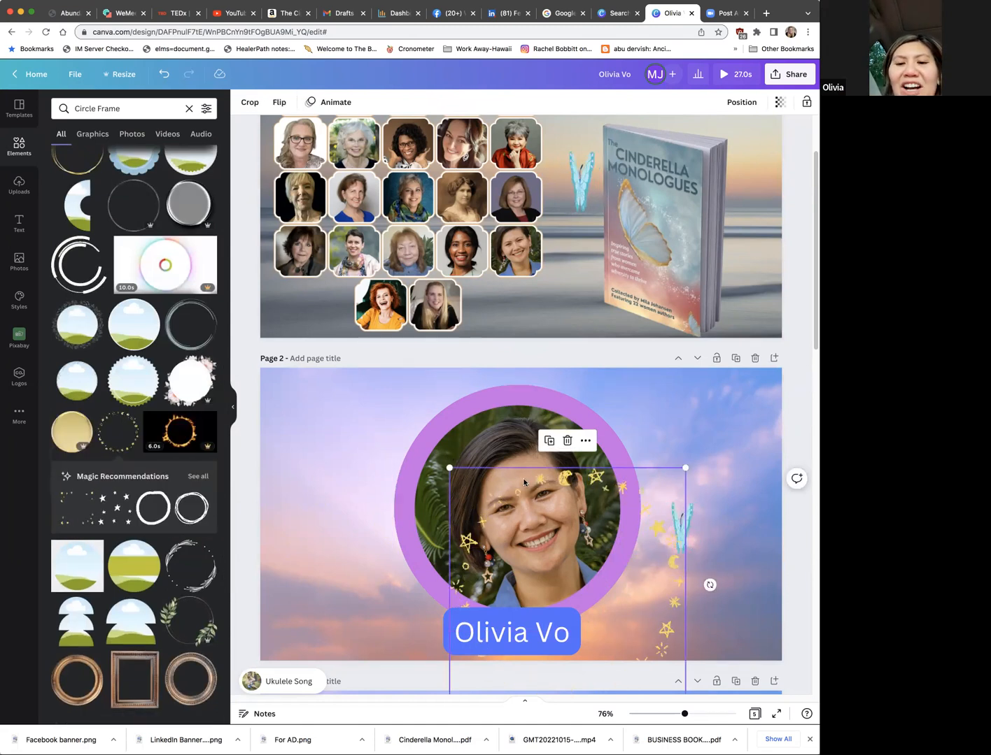
left_click_drag(518, 475, 470, 408)
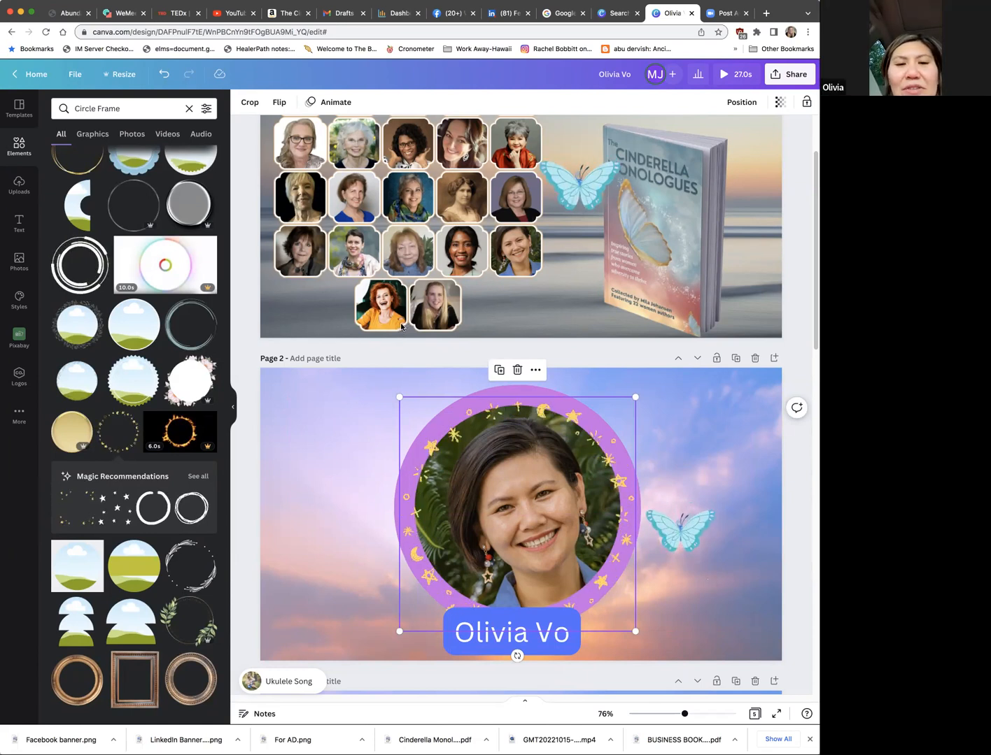
key("super+z")
key("super+z")
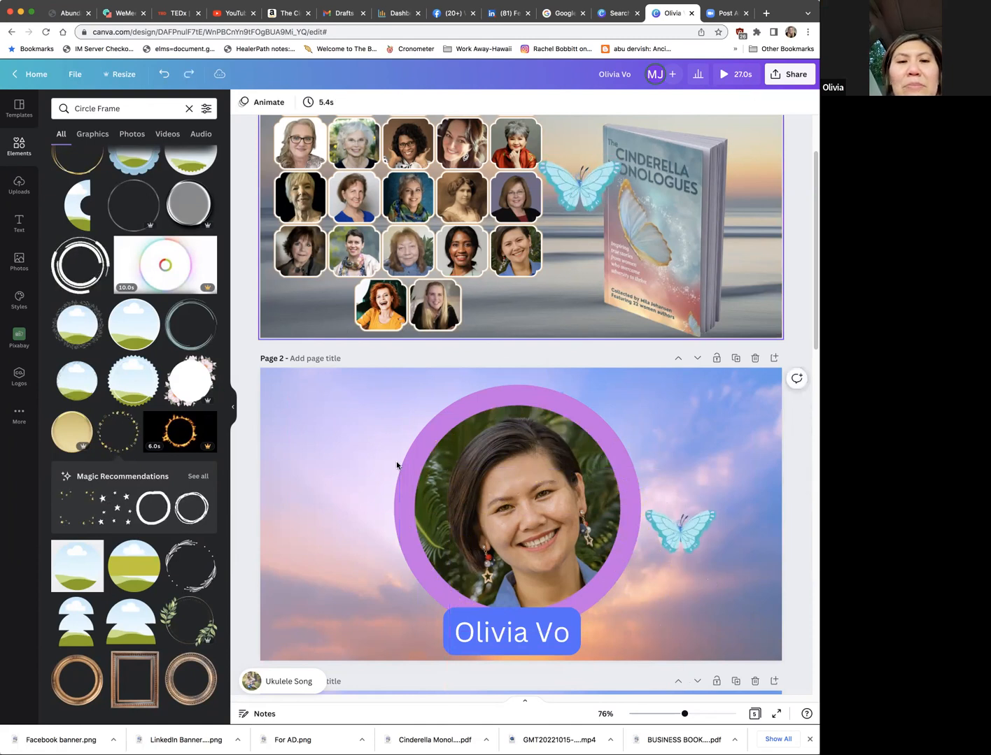
Step: Place the recommended white hand-drawn stars graphic over the circular portrait on page 2
key("super+shift+z")
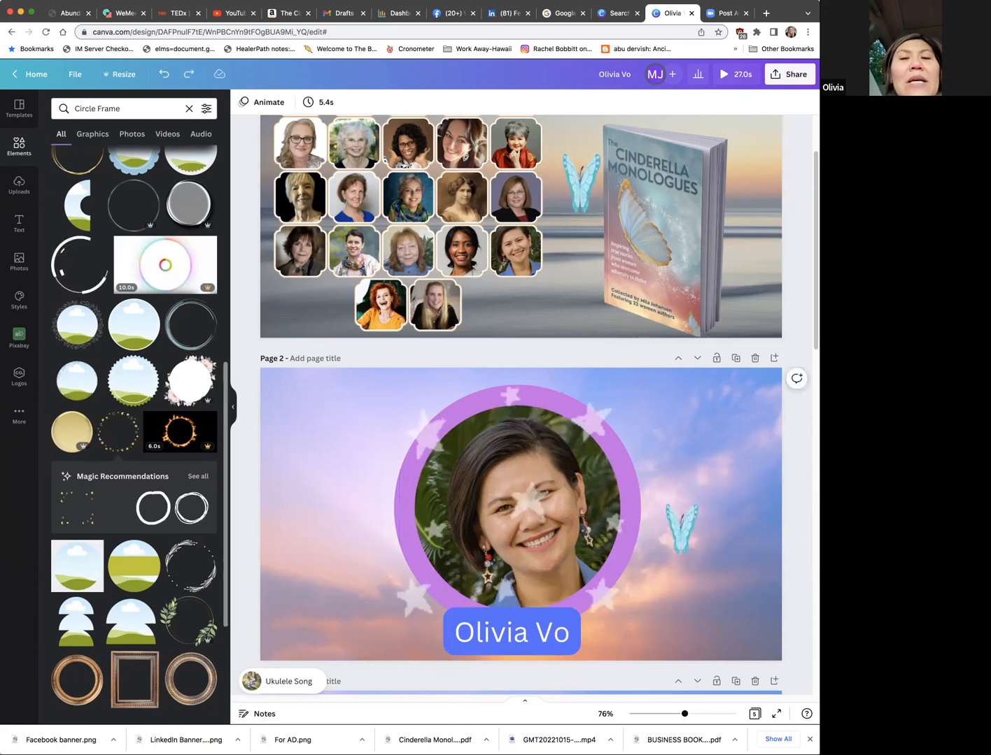
key("super+shift+z")
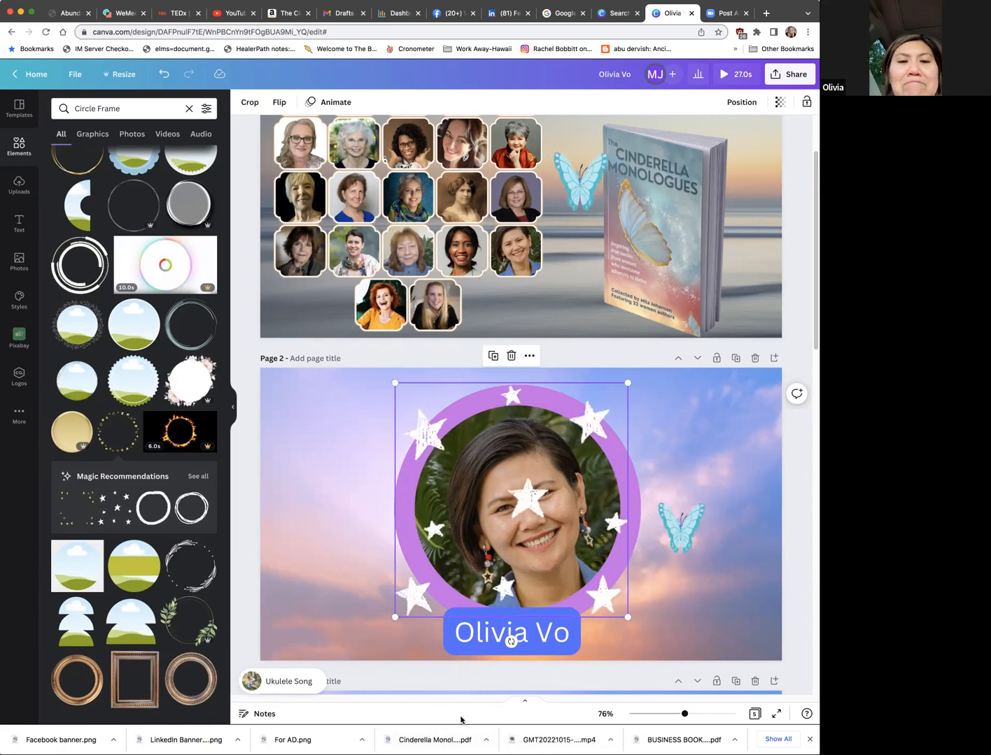
Step: Undo the stars graphic over the page 2 portrait and search the elements for "frame"
key("super+z")
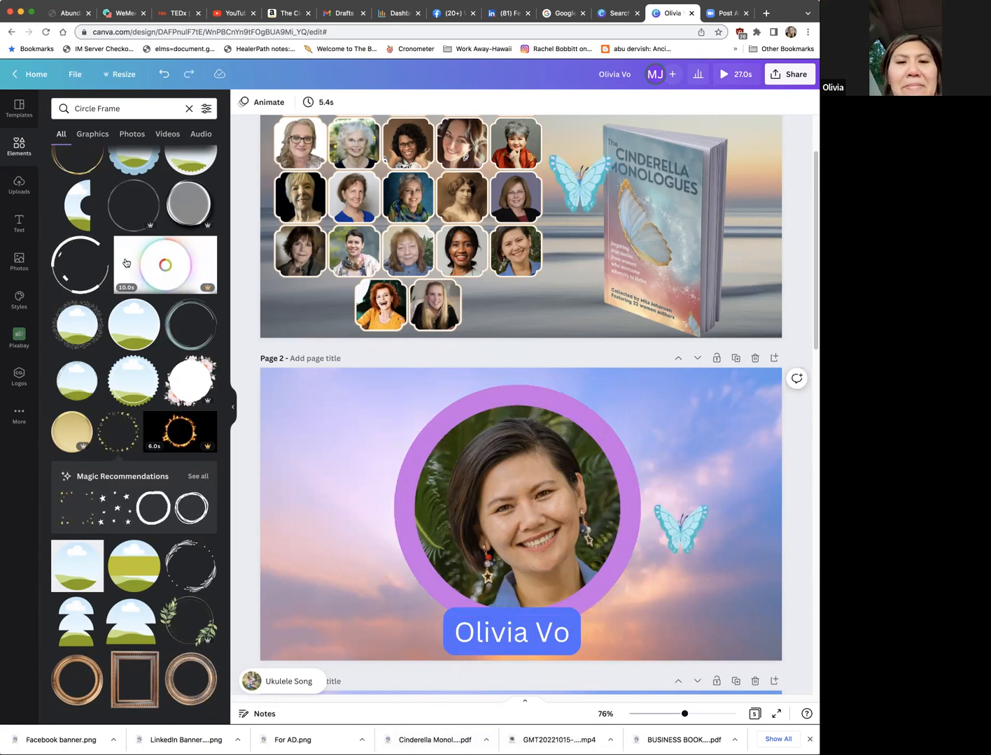
left_click_drag(97, 106, 75, 109)
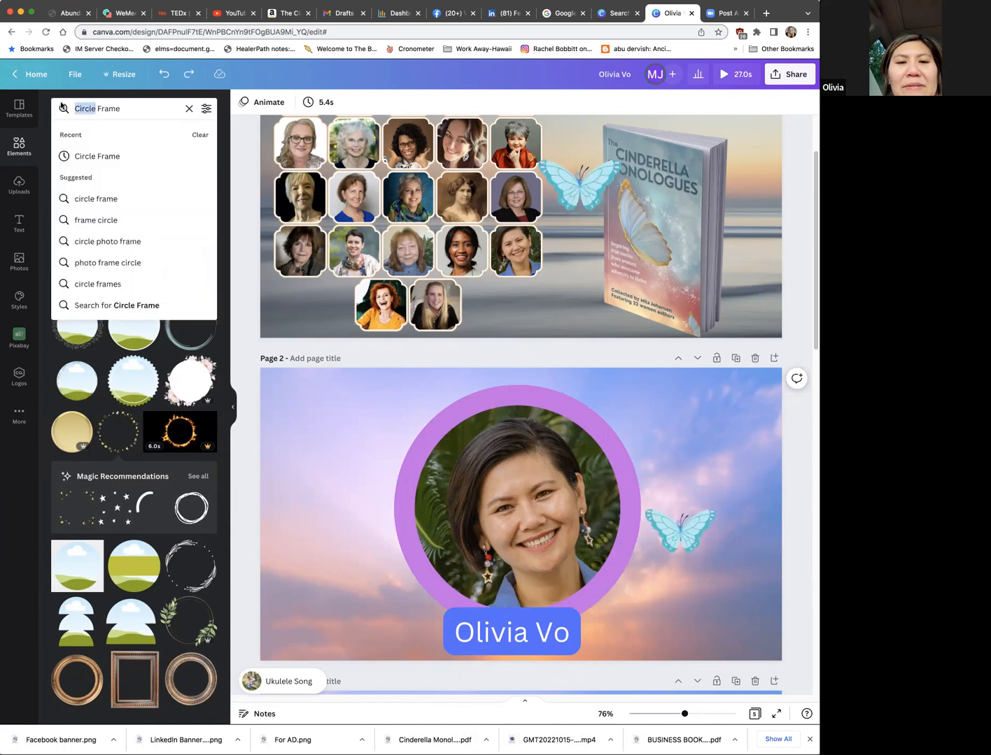
key("BackSpace")
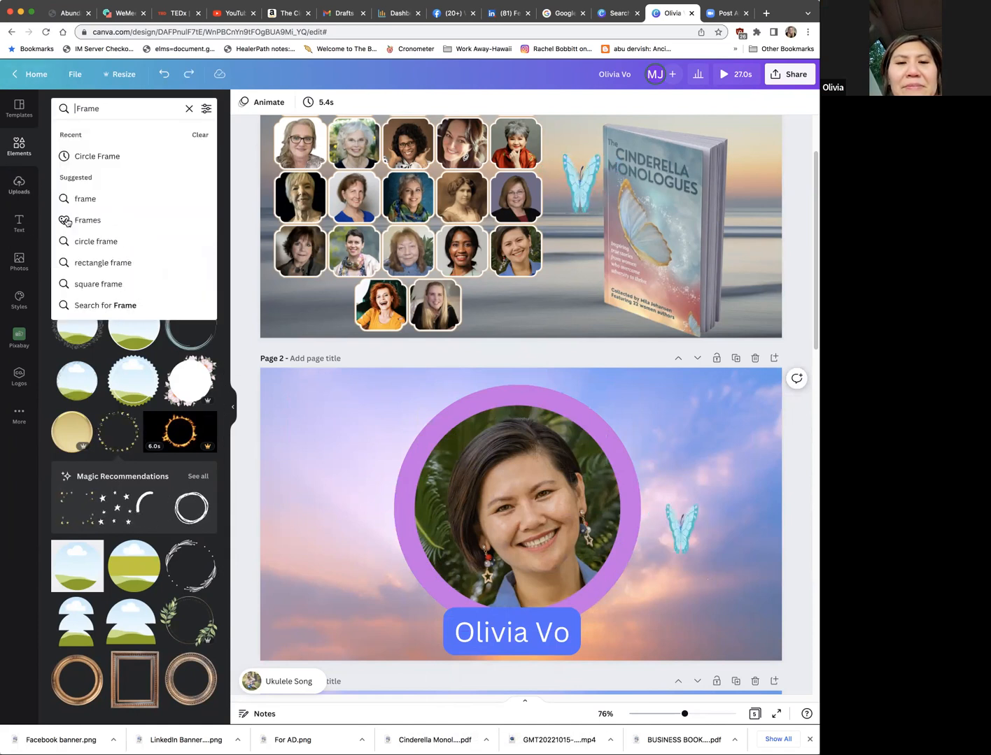
left_click(82, 200)
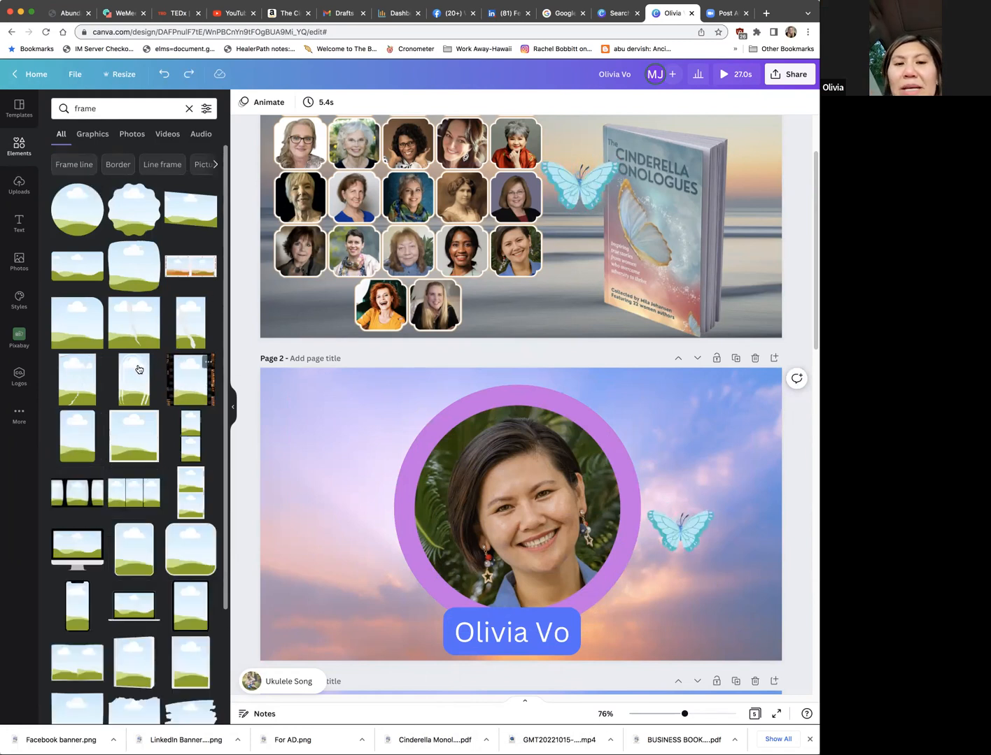
Step: Try the torn-edge photo frame and the swoosh-shaped brush frame over the page 2 portrait, and undo both
scroll(147, 578, "down", 3)
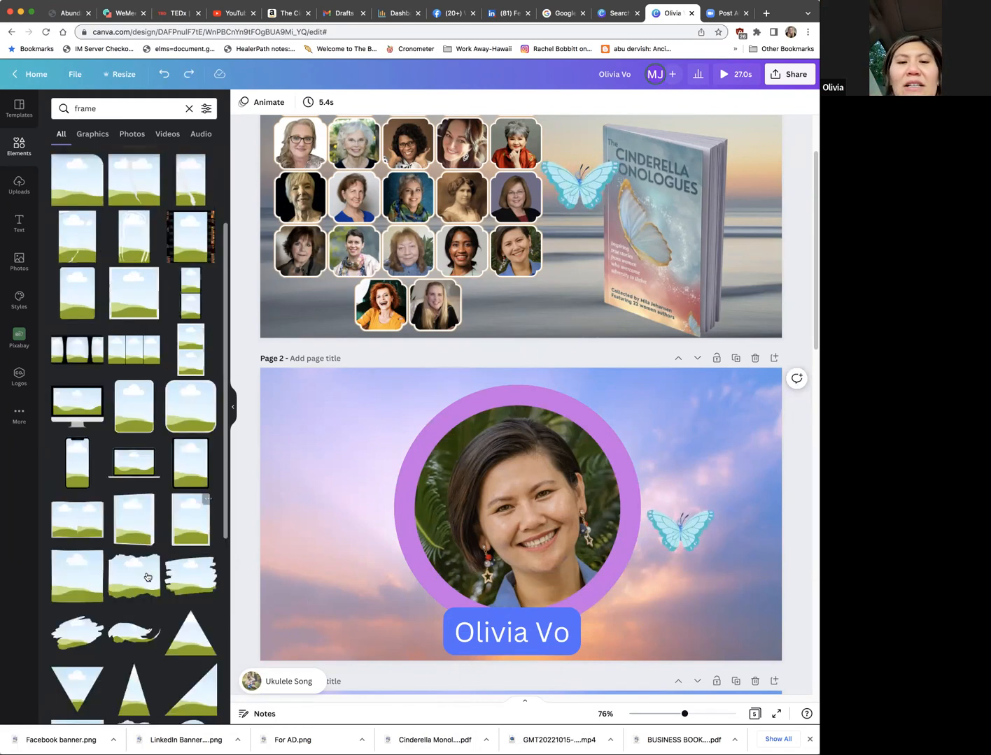
left_click(148, 579)
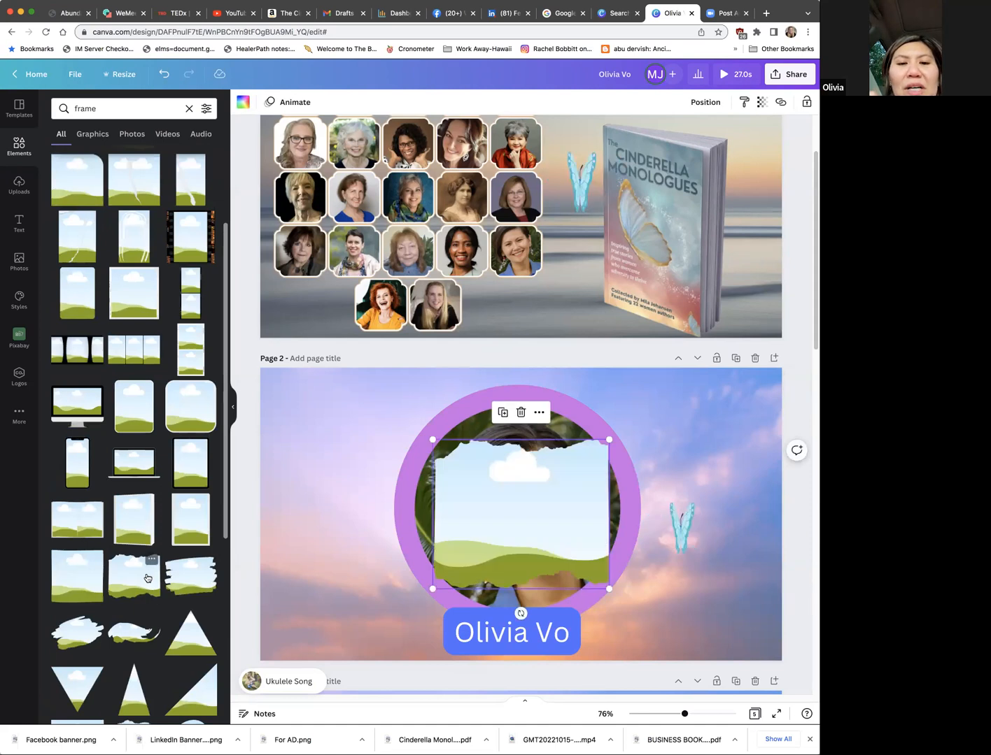
left_click(130, 634)
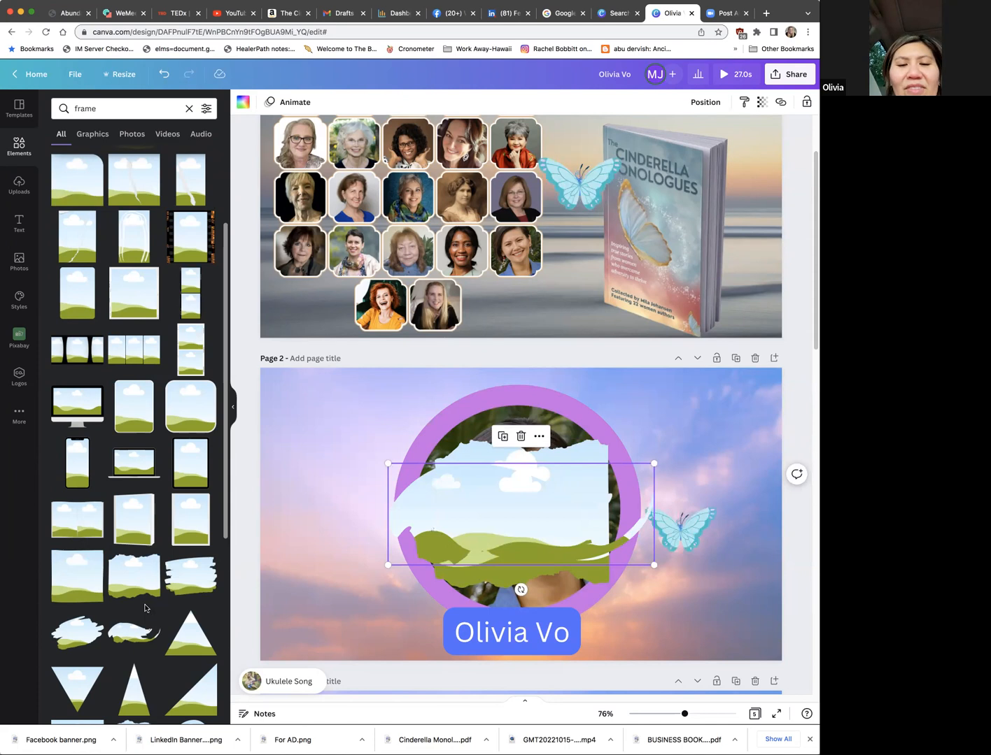
key("super+z")
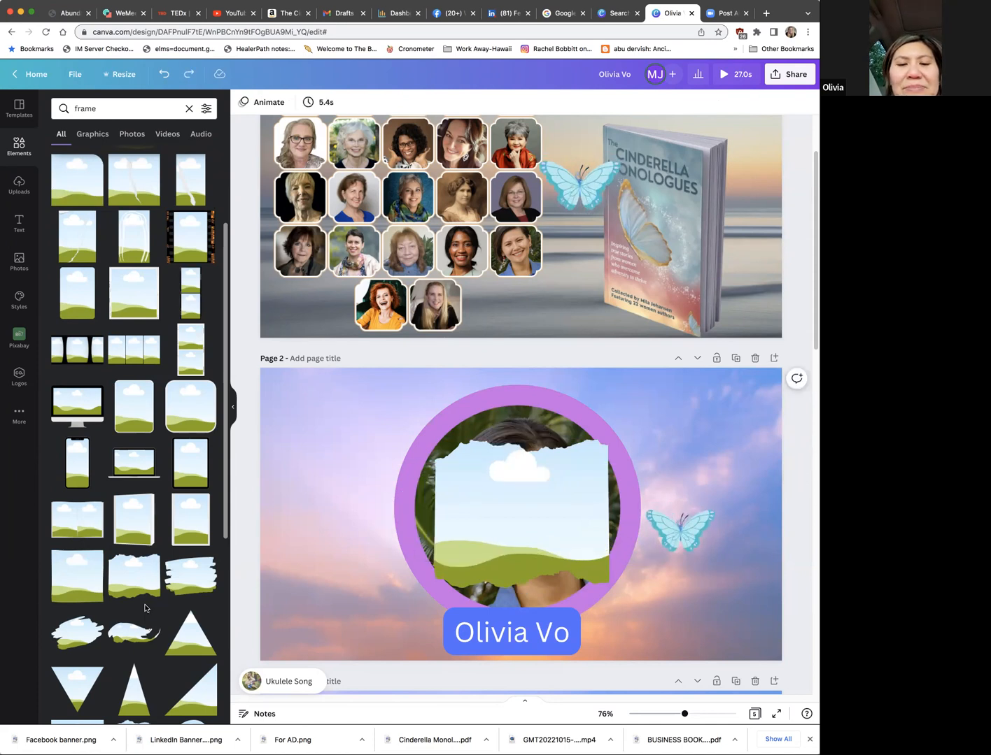
key("super+z")
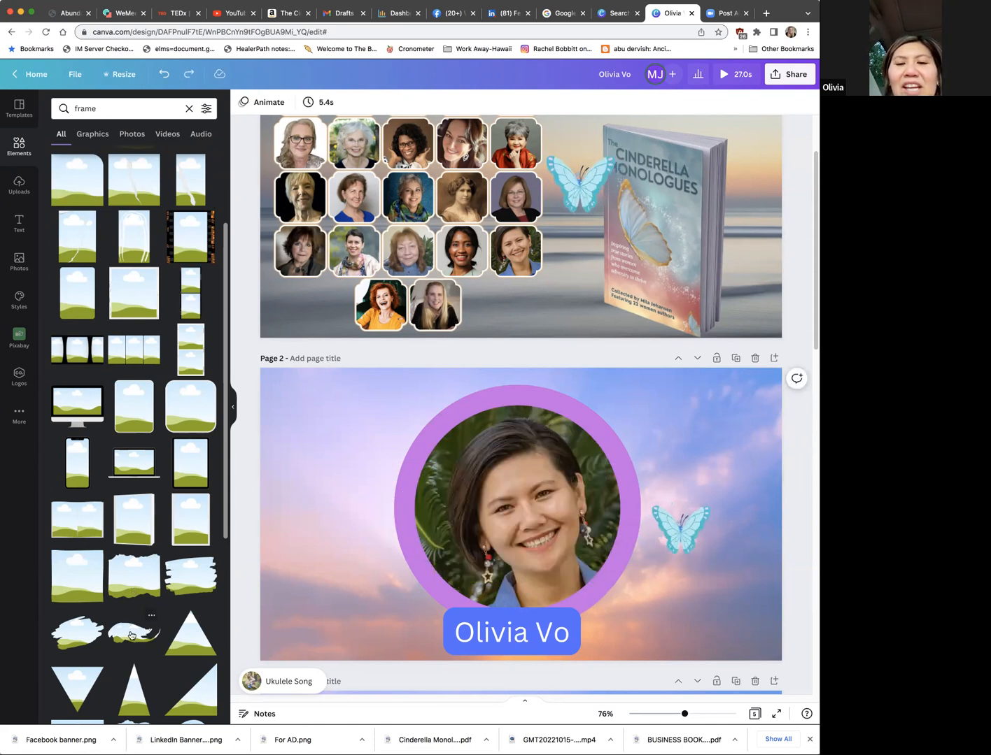
Step: Try the swoosh, rectangular brush-stroke and scribbled brush frames one at a time over the page 2 portrait, removing each
left_click(130, 636)
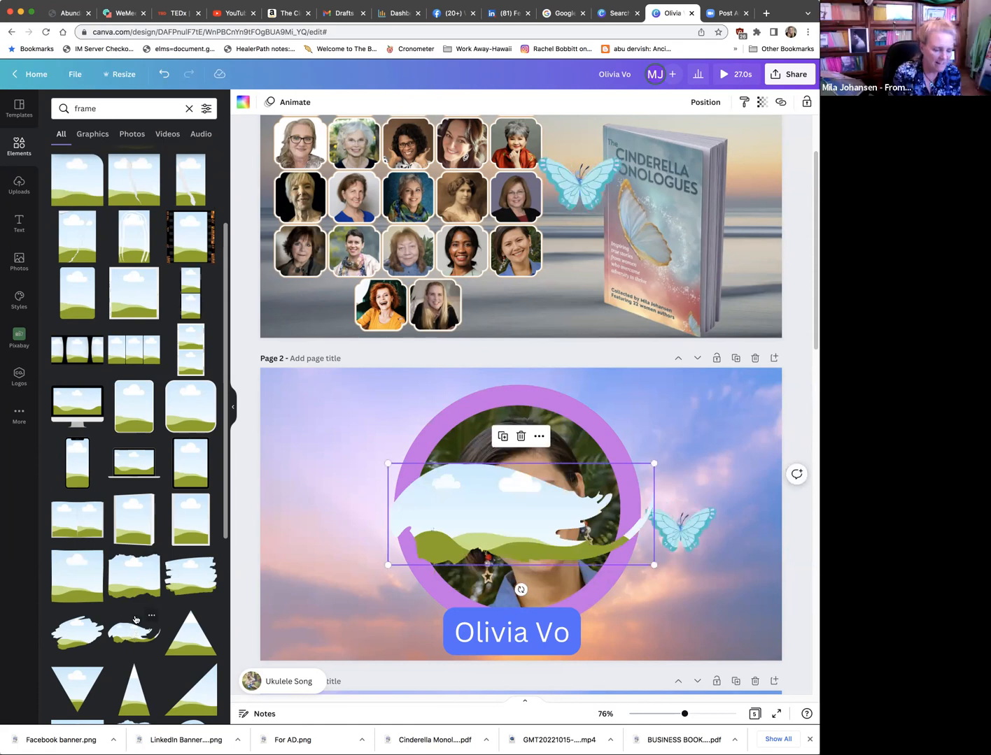
key("super+z")
scroll(186, 557, "down", 1)
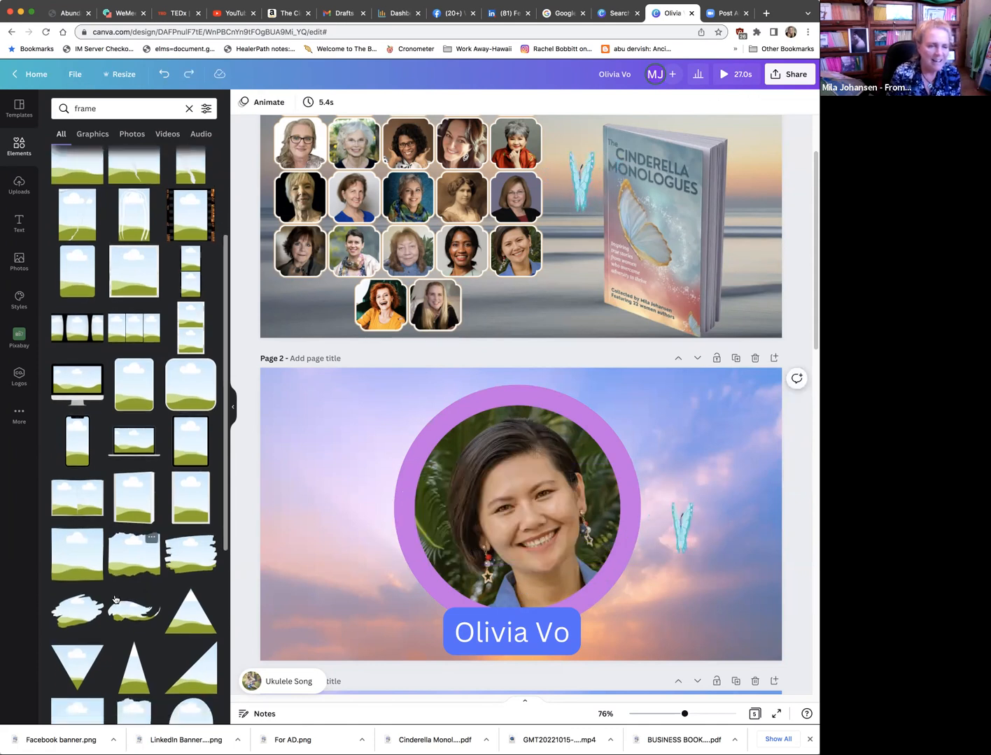
left_click(186, 557)
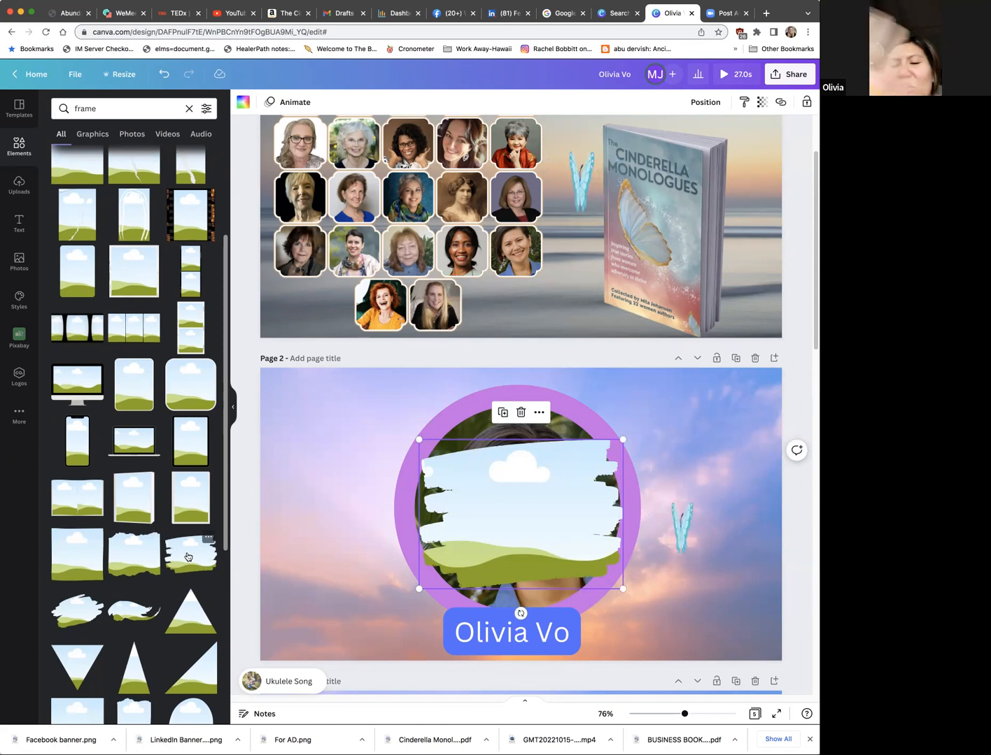
key("super+z")
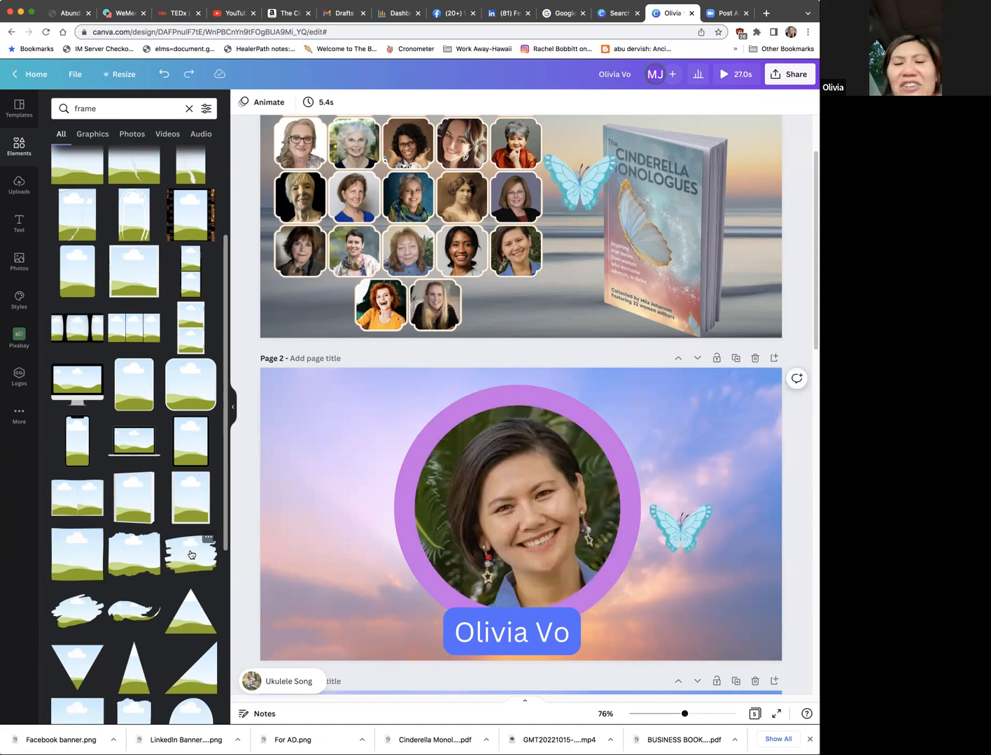
left_click(82, 614)
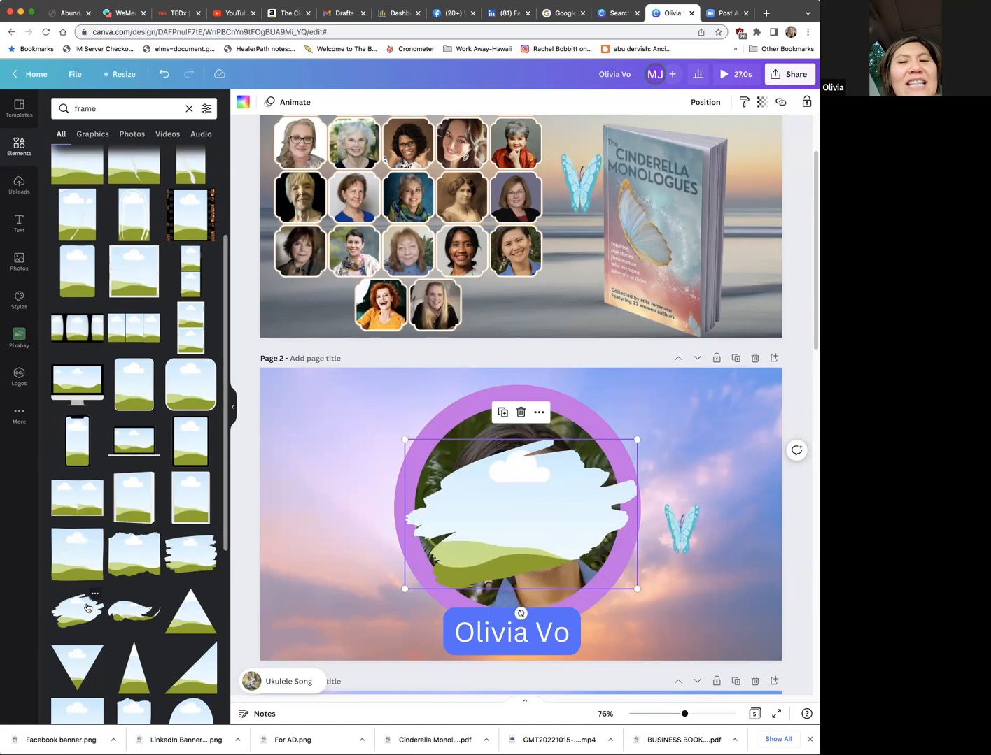
key("Delete")
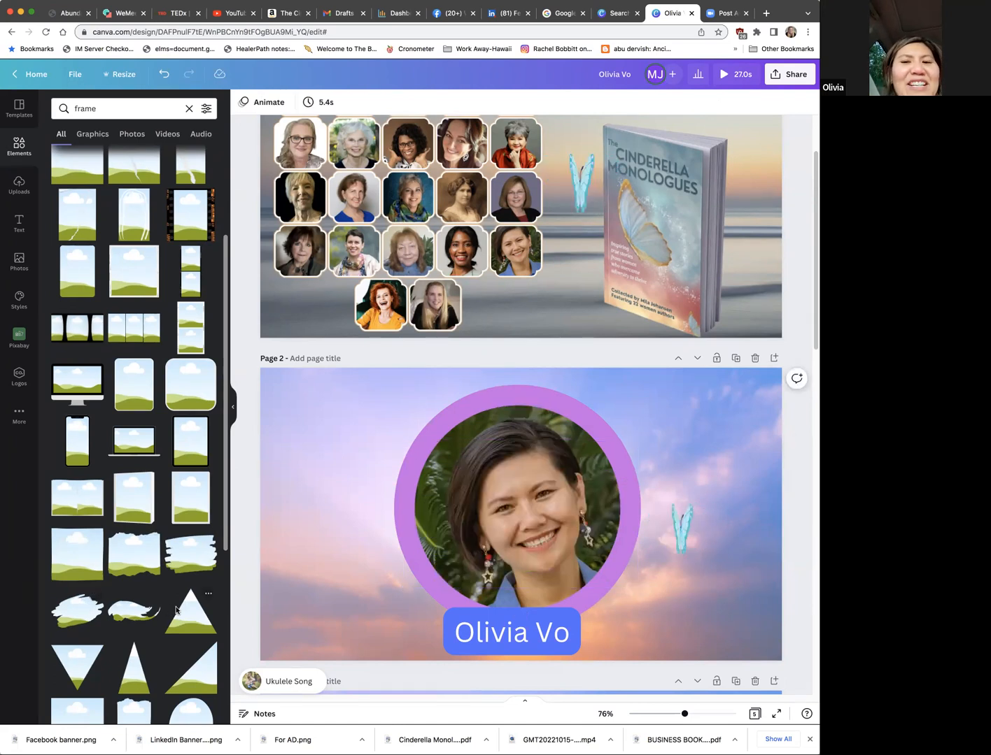
Step: Browse the letter, number and shape frames, try the puzzle-piece frame over the page 2 portrait, and undo it
scroll(175, 610, "down", 10)
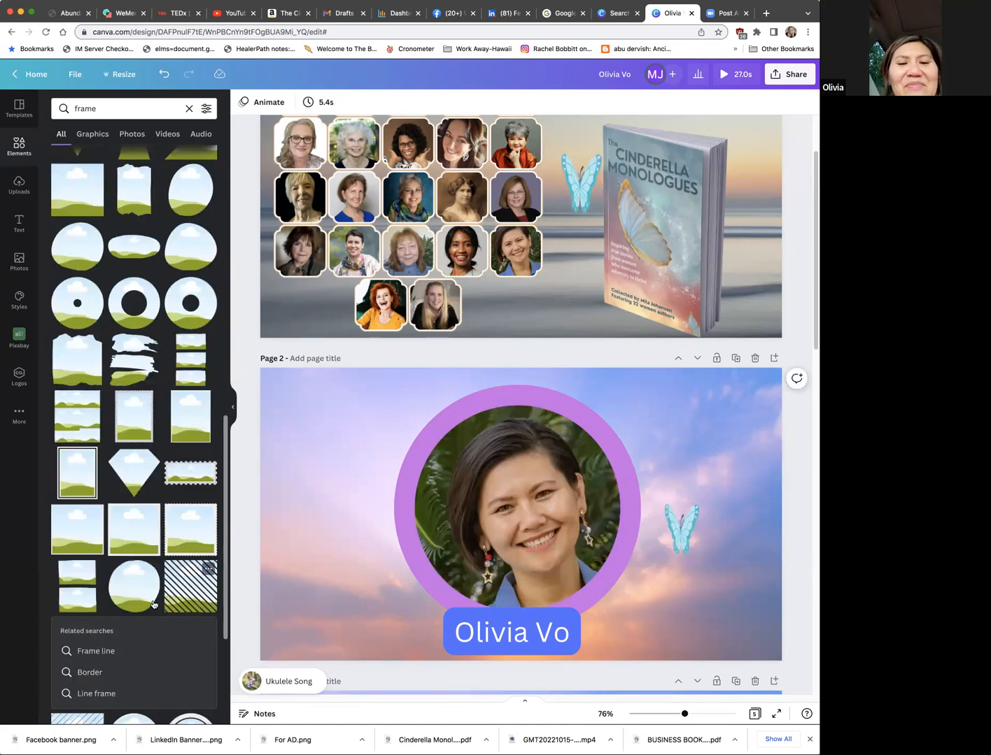
scroll(153, 604, "down", 3)
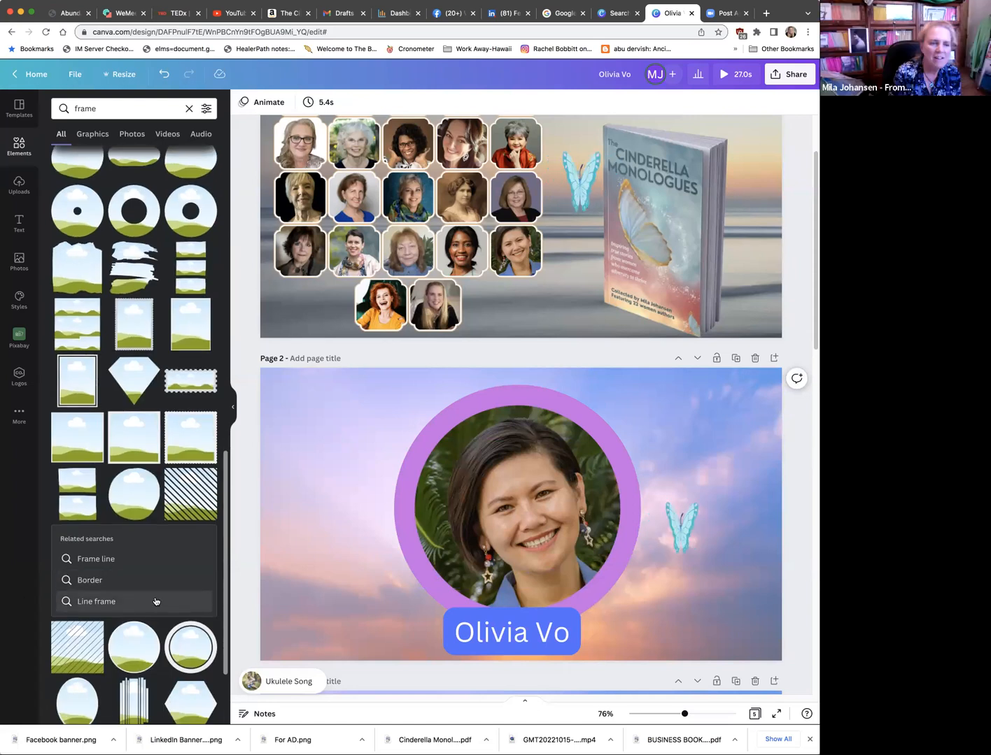
scroll(154, 604, "down", 10)
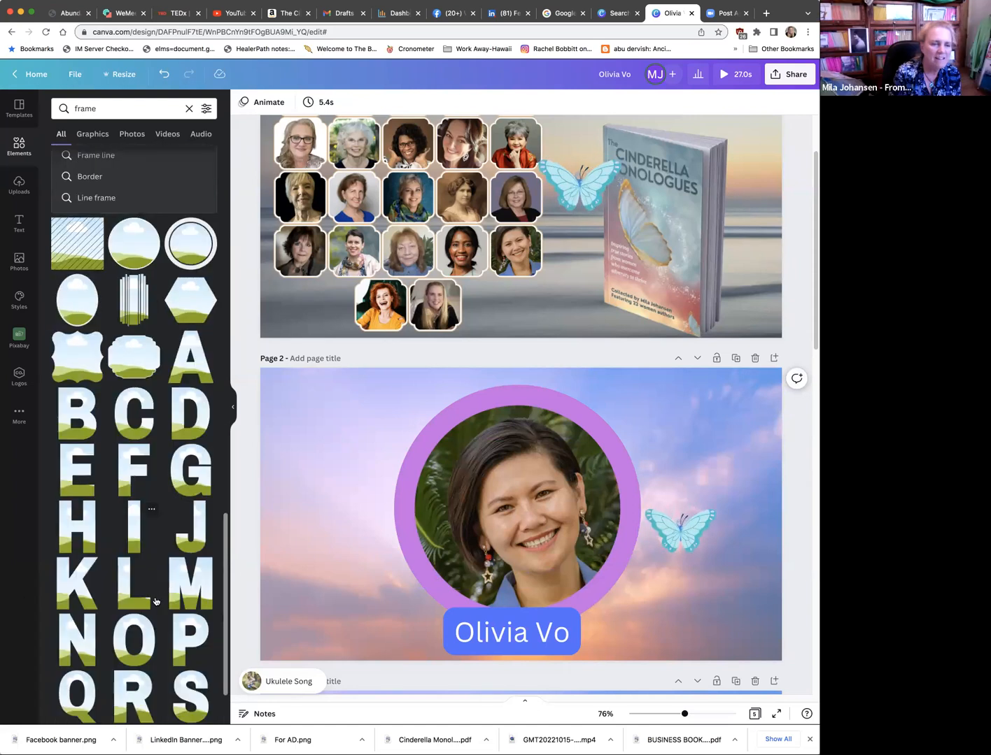
scroll(156, 601, "down", 10)
scroll(155, 600, "down", 7)
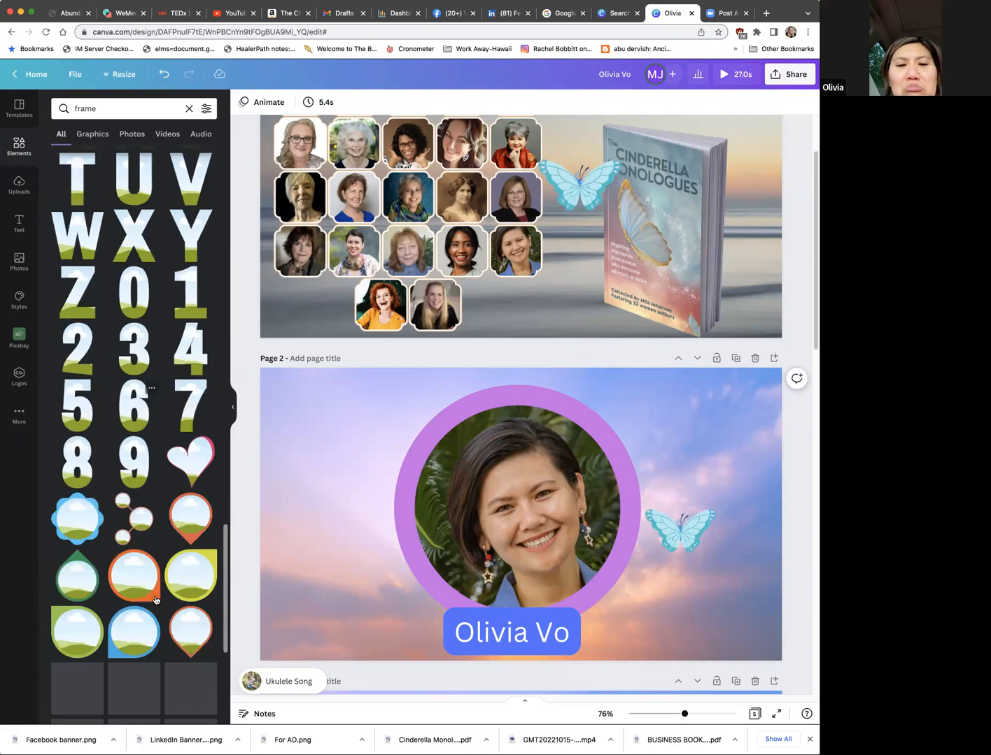
scroll(156, 598, "down", 10)
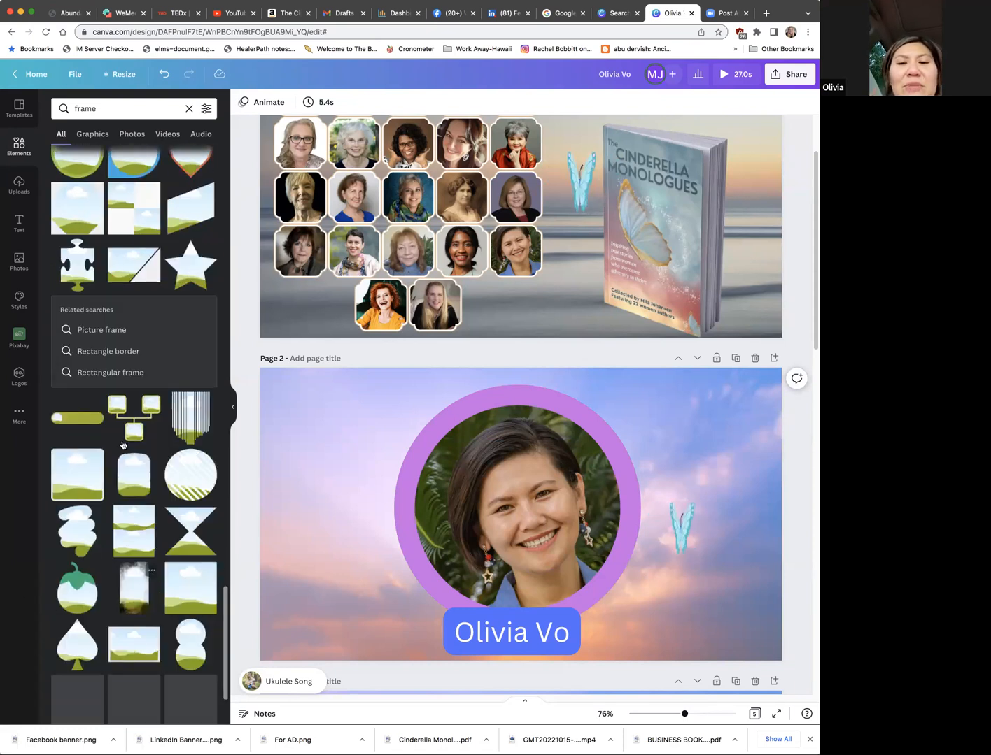
scroll(83, 366, "up", 3)
left_click(81, 362)
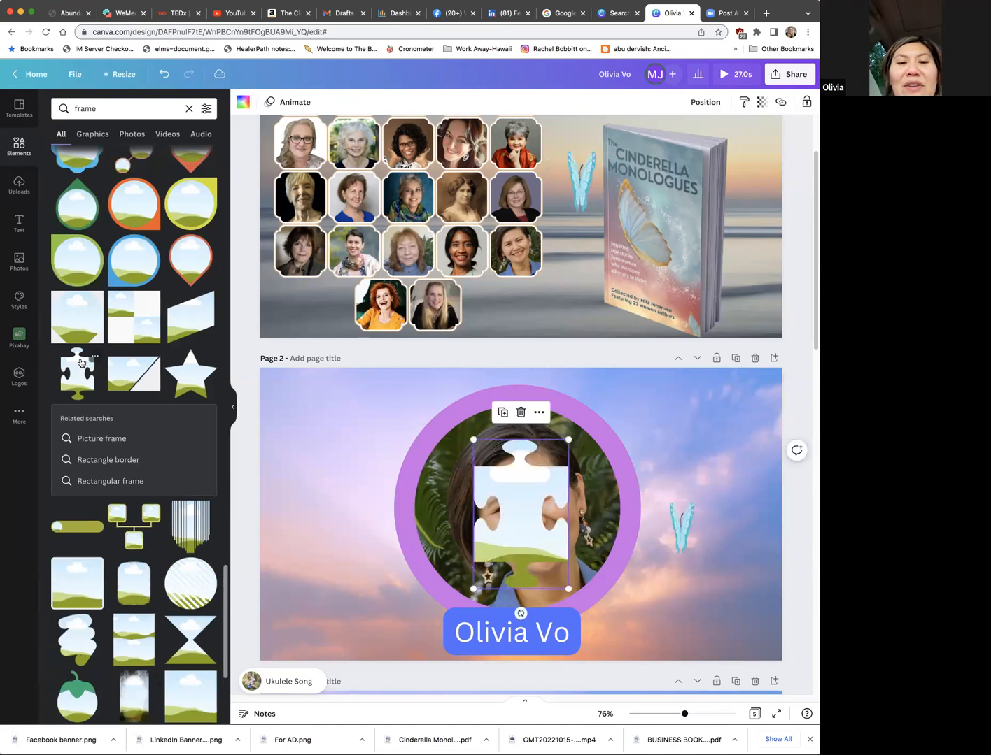
key("super+z")
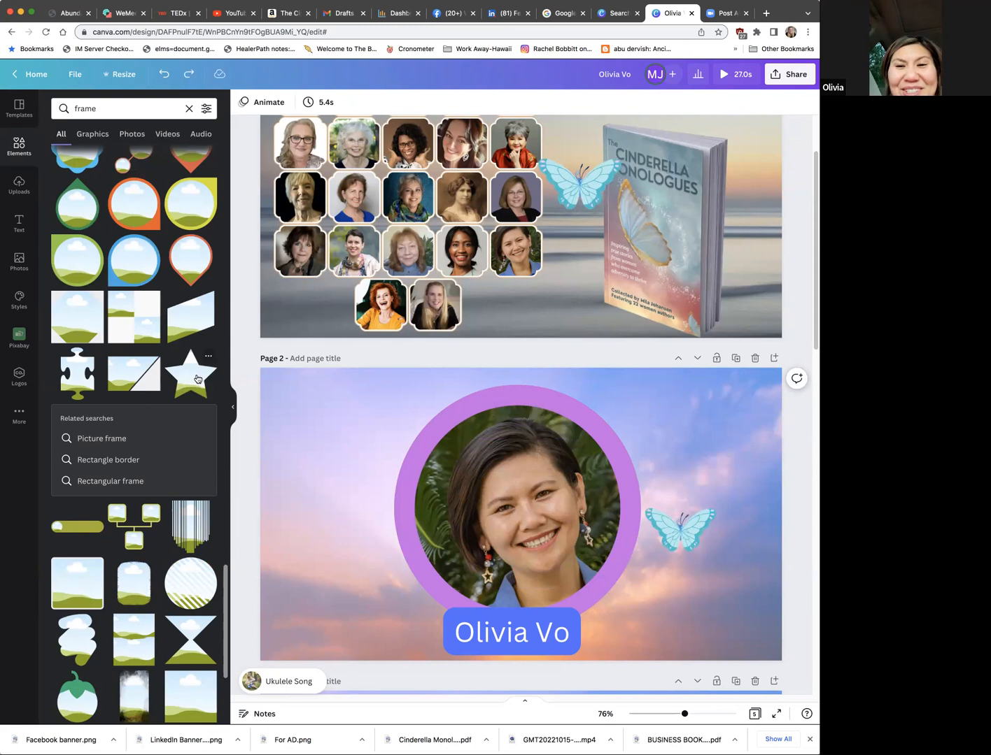
Step: Try the star-shaped frame on page 2, moved to the left of the portrait with the purple ring shifted right, and undo everything
left_click(197, 379)
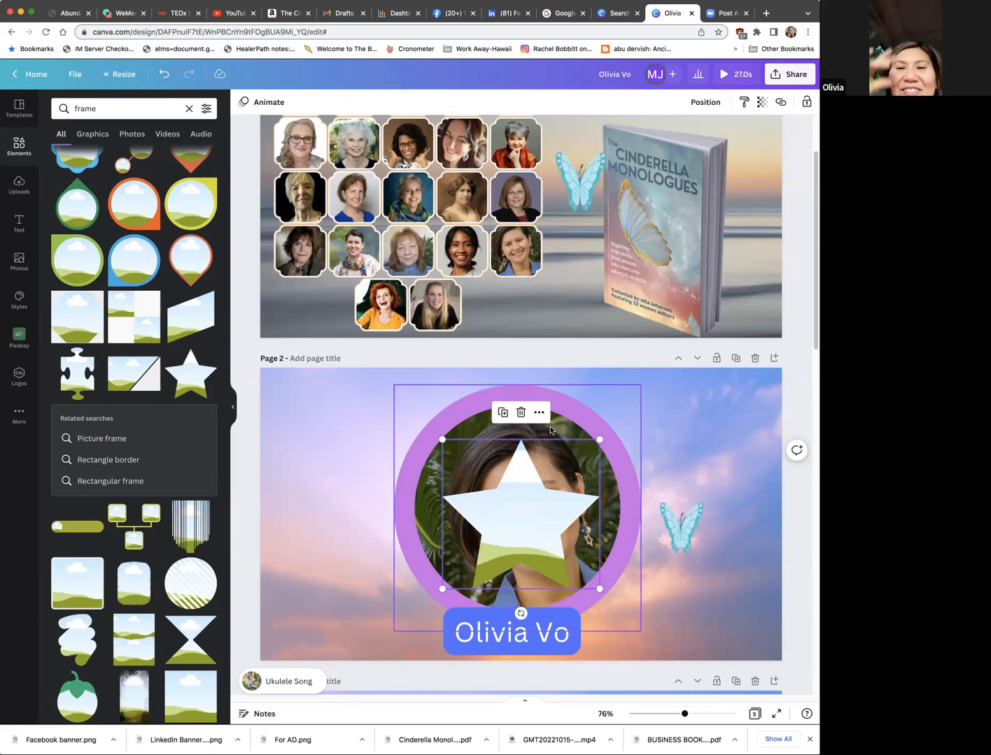
left_click(517, 496)
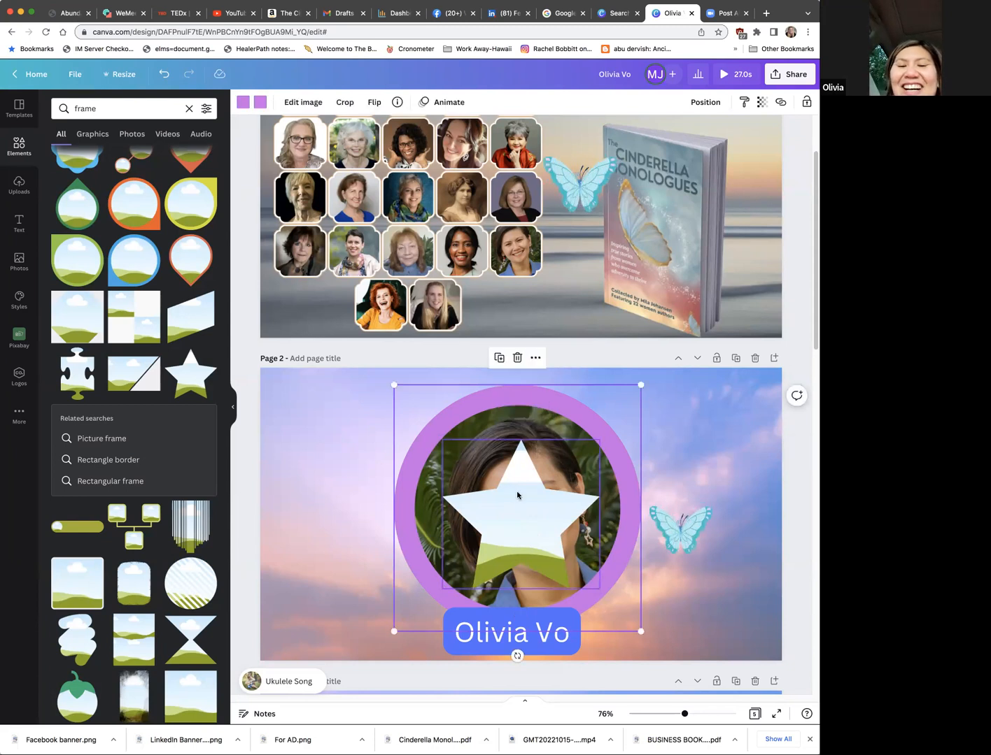
left_click(514, 496)
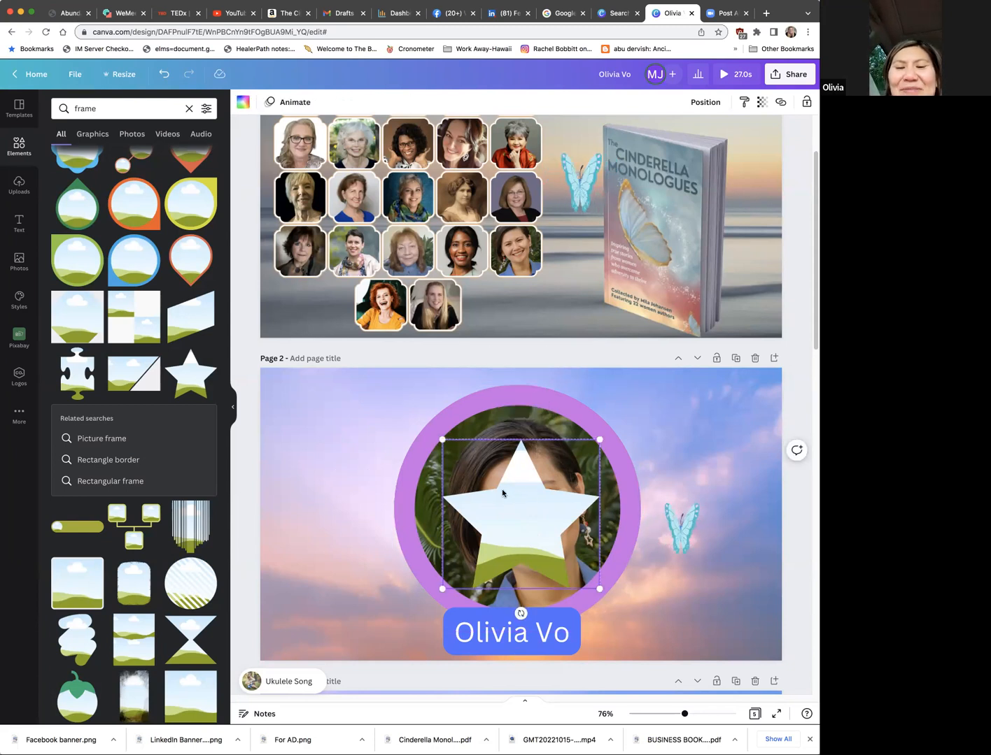
left_click_drag(524, 491, 343, 472)
mouse_move(517, 490)
left_mouse_down()
mouse_move(339, 490)
mouse_move(536, 492)
left_mouse_up()
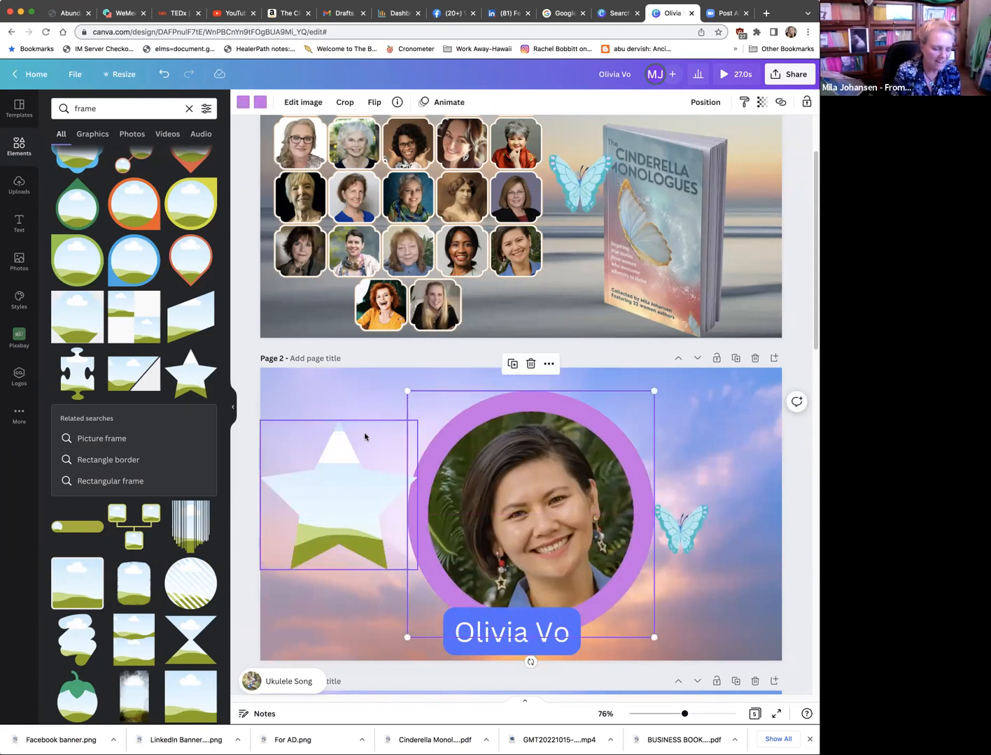
key("ctrl+z")
key("ctrl+z")
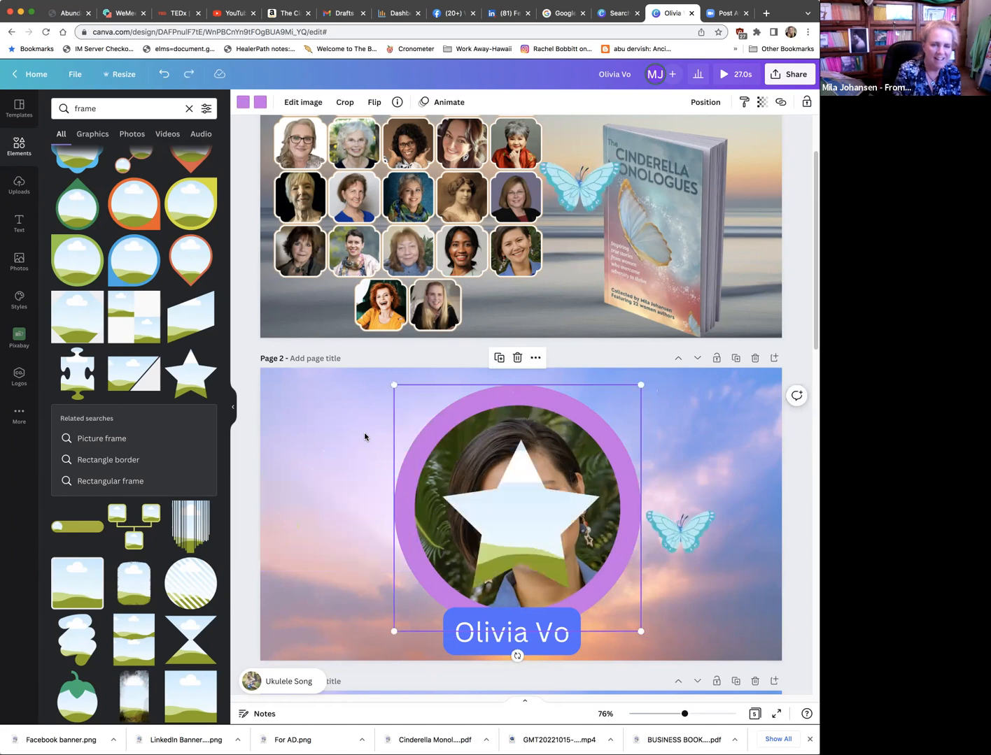
key("ctrl+z")
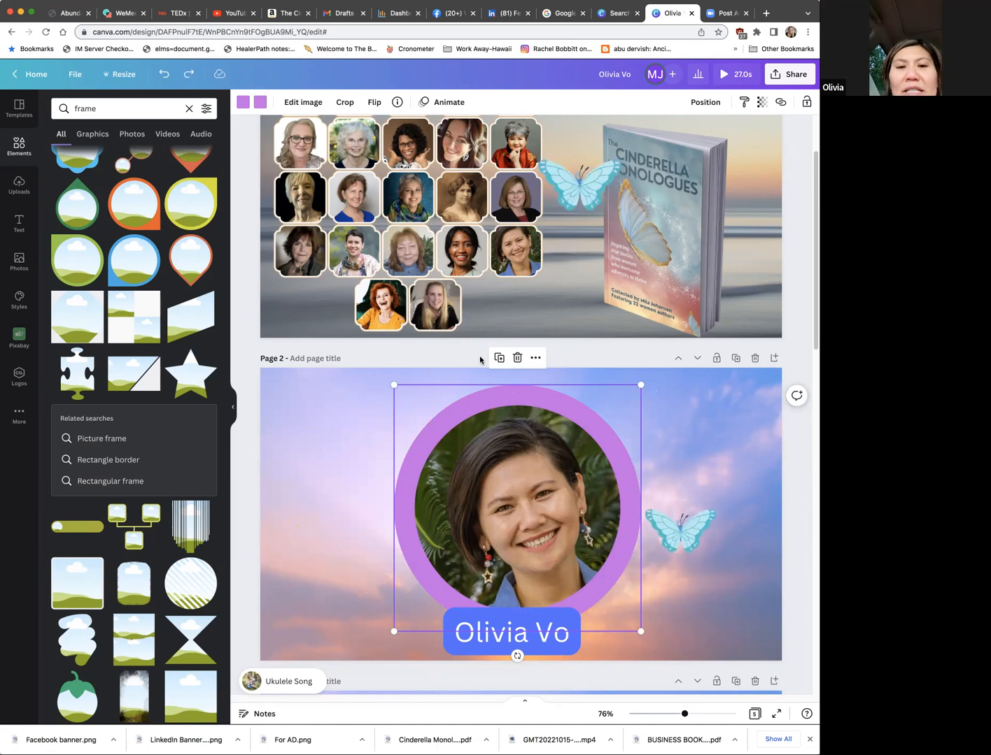
Step: Reposition the photo slightly higher inside the purple circular frame on page 2
scroll(581, 491, "up", 2)
scroll(582, 491, "up", 2)
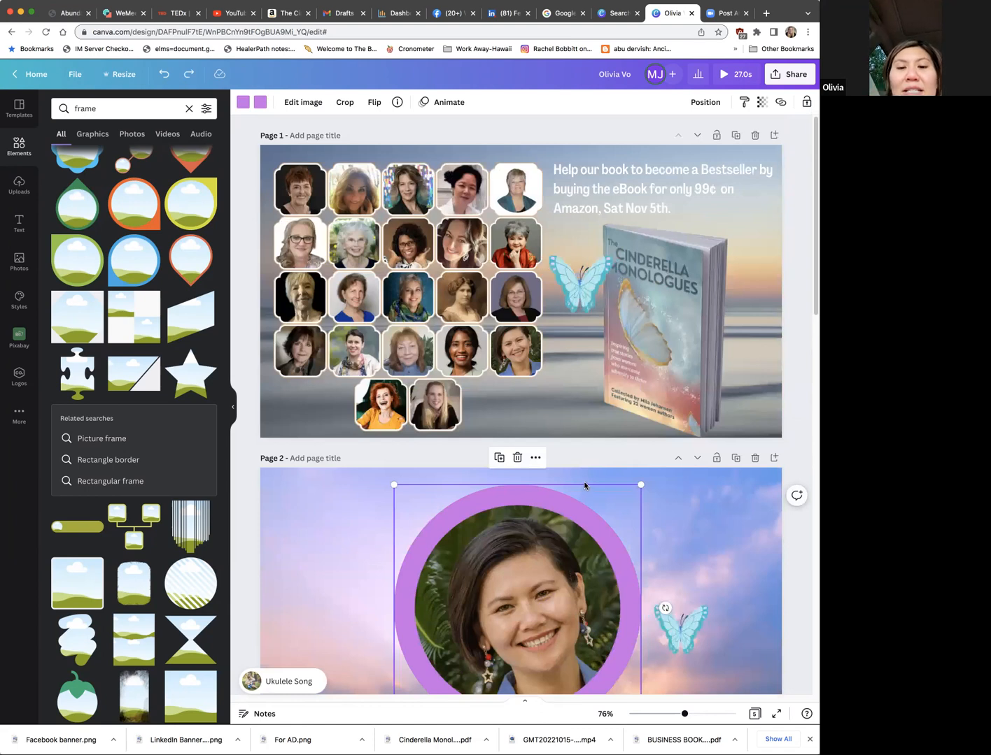
scroll(586, 483, "down", 1)
scroll(584, 482, "down", 2)
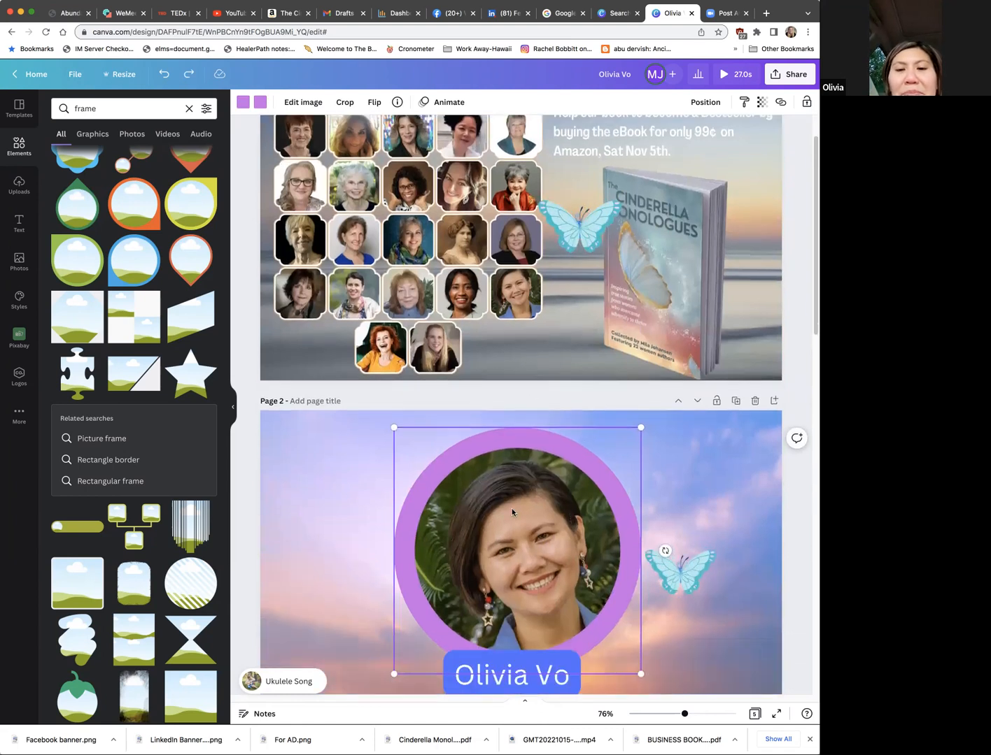
double_click(517, 505)
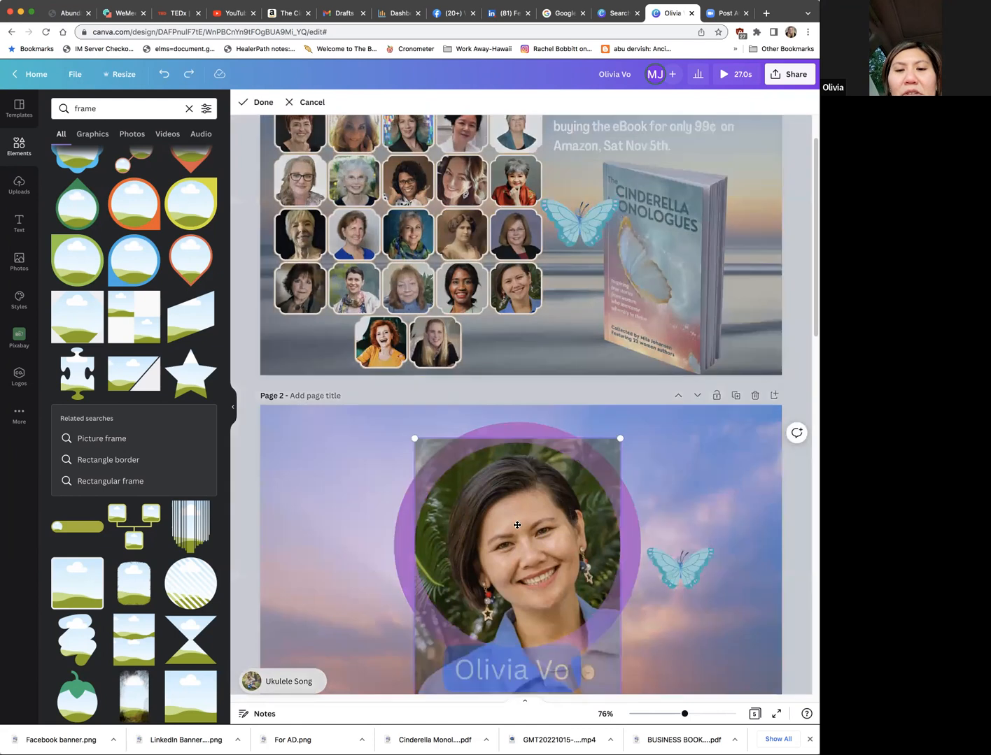
left_click_drag(516, 527, 656, 477)
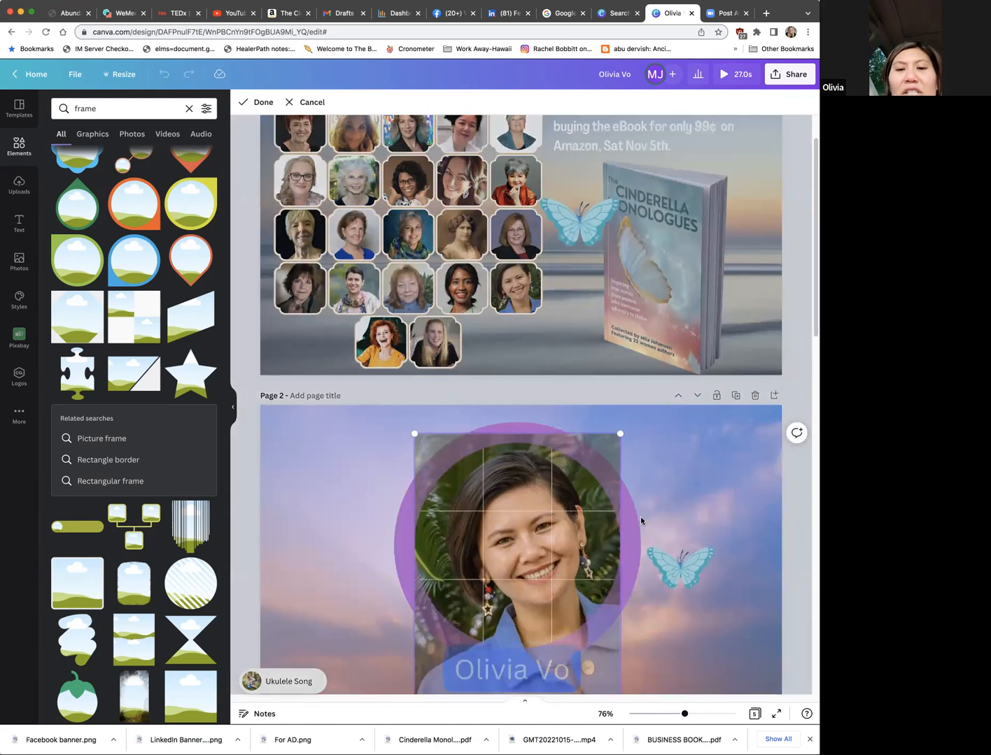
left_click(571, 525)
Step: Review the circular author portraits and name labels on pages 3 to 5
scroll(571, 524, "down", 1)
scroll(571, 525, "down", 10)
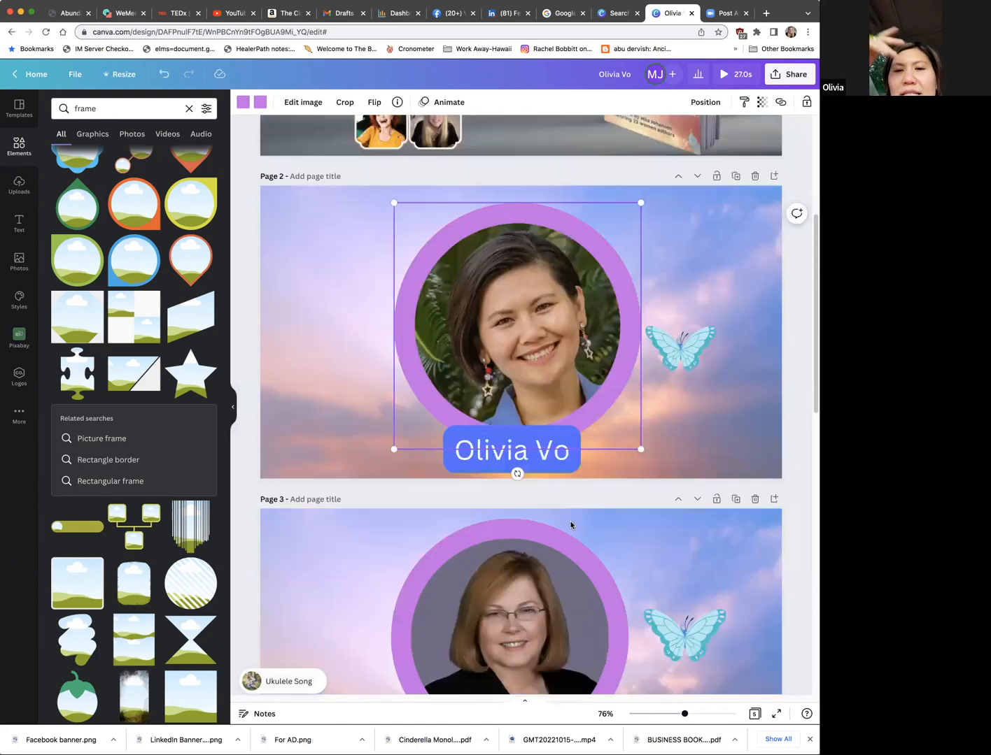
scroll(571, 526, "down", 15)
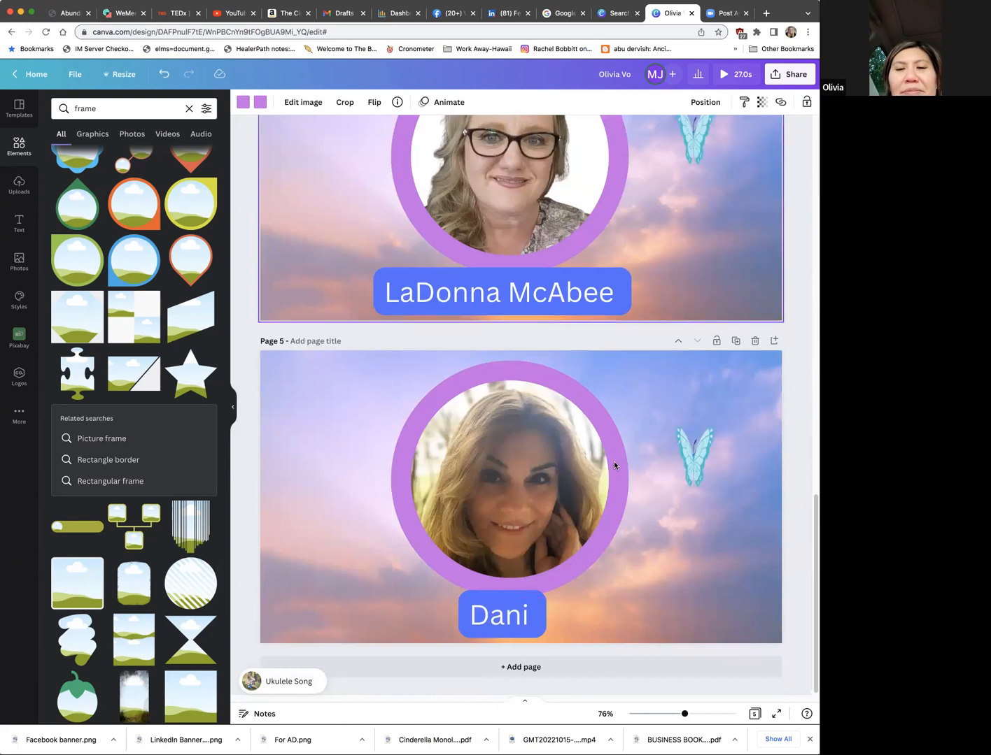
scroll(609, 462, "up", 3)
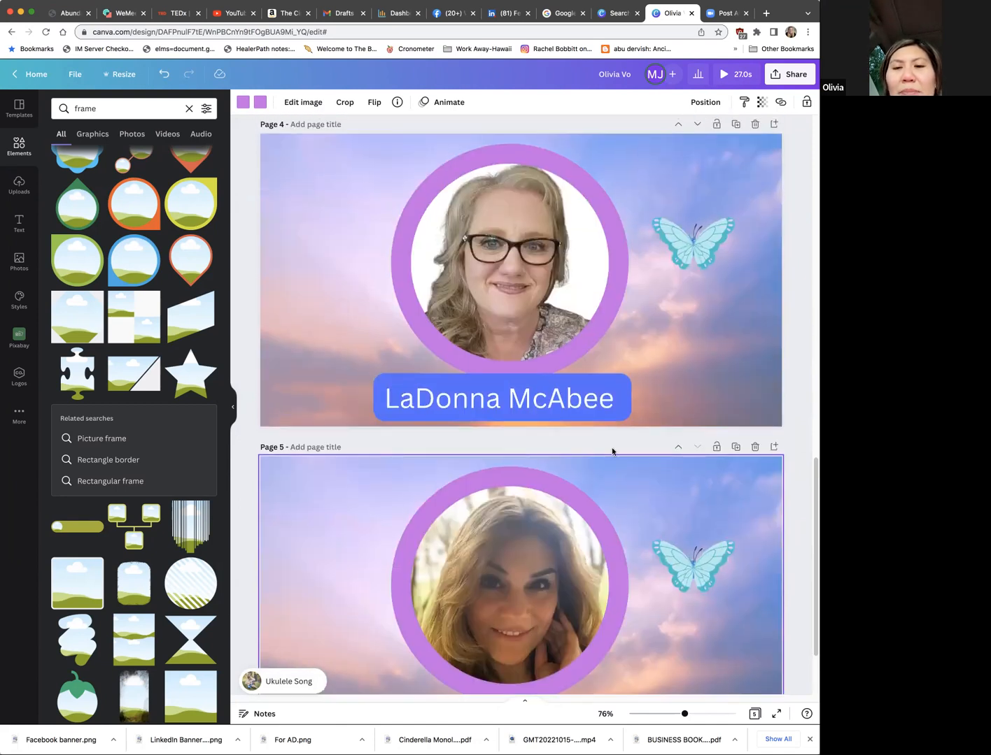
Step: Try deleting page 5 from the video and undo the deletion
scroll(612, 448, "up", 20)
scroll(611, 439, "down", 1)
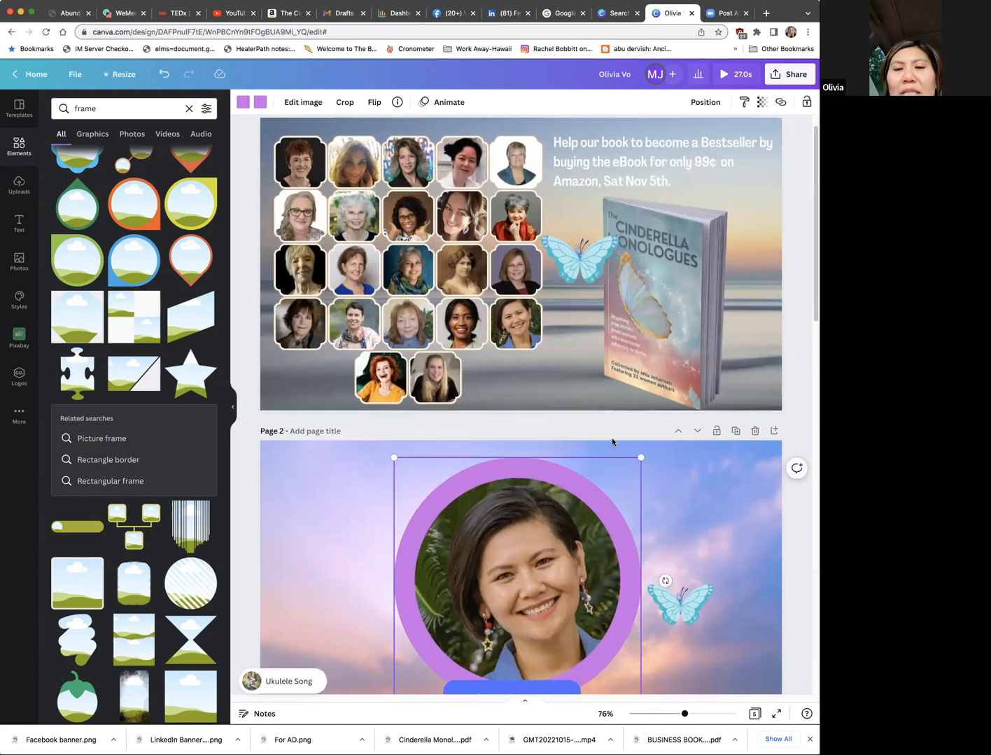
scroll(752, 336, "down", 3)
scroll(753, 343, "down", 12)
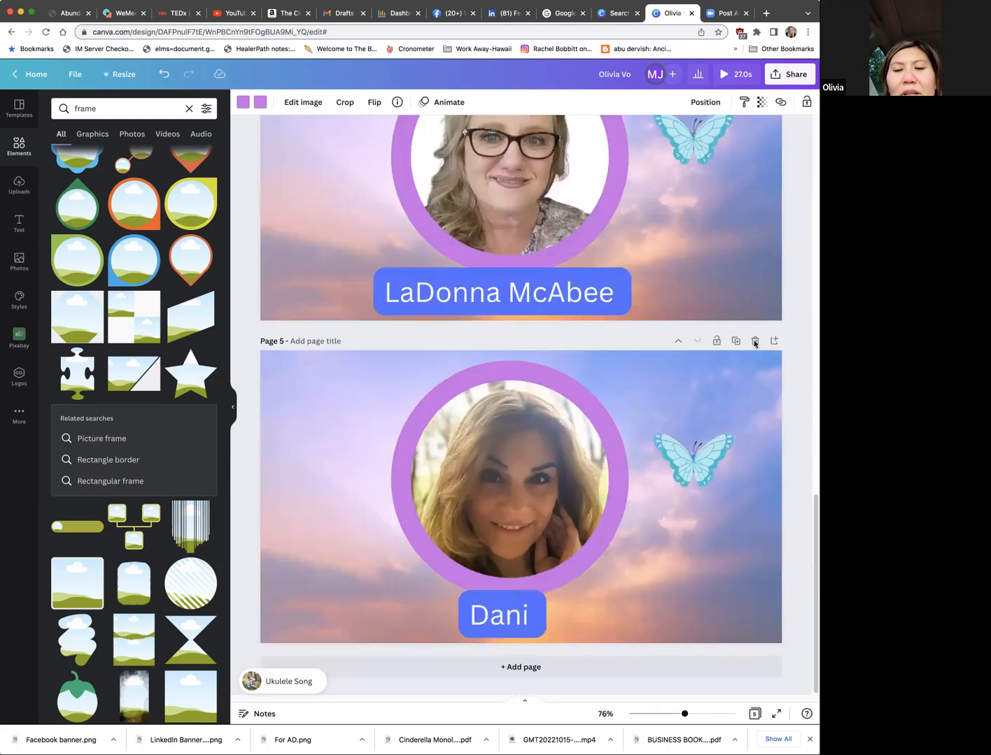
left_click(754, 341)
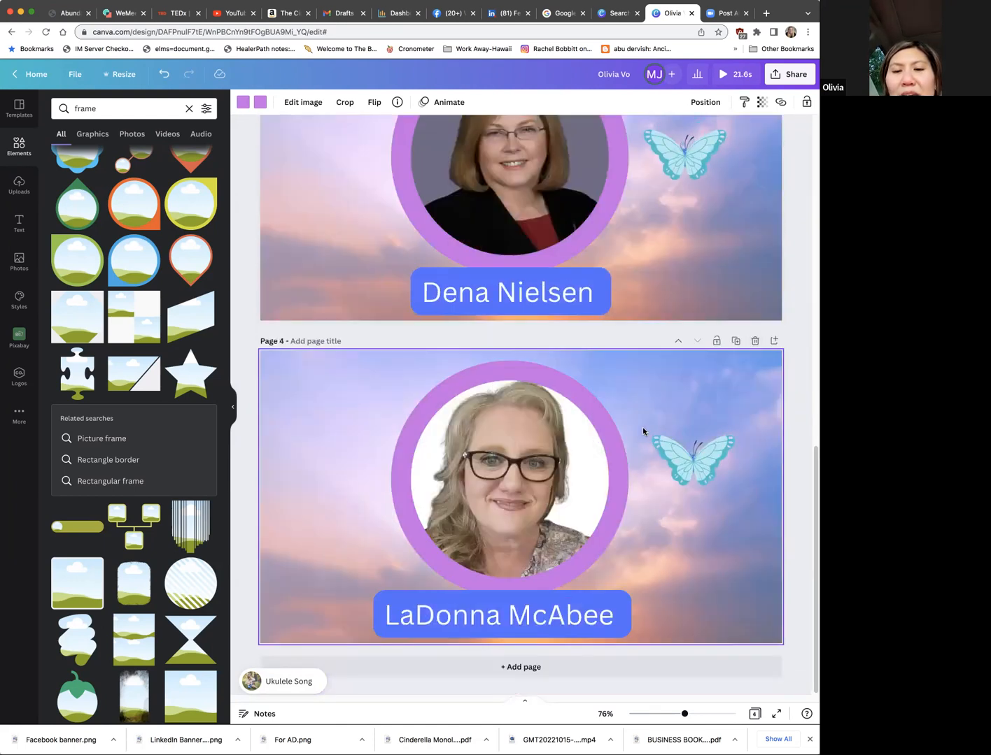
scroll(621, 427, "up", 5)
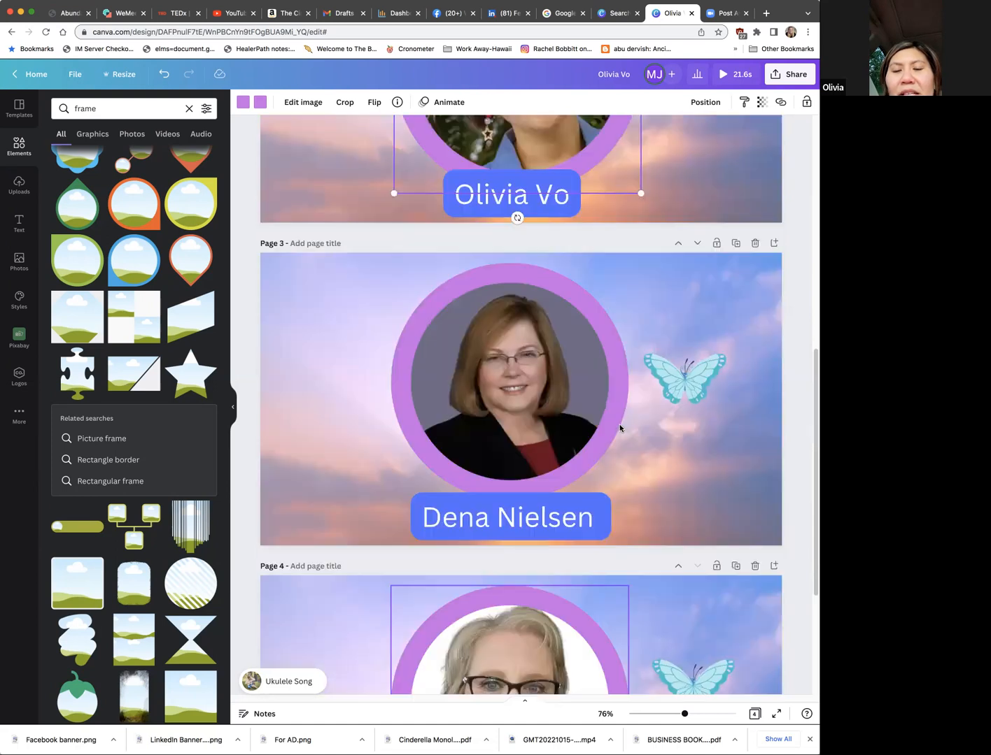
scroll(618, 425, "down", 5)
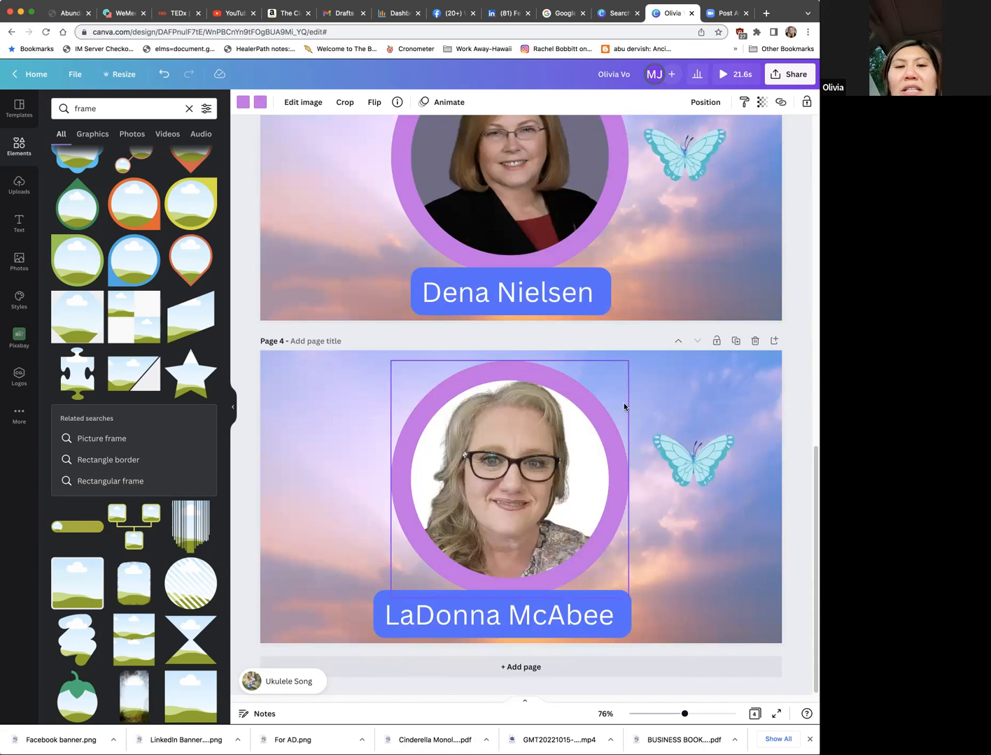
key("super+z")
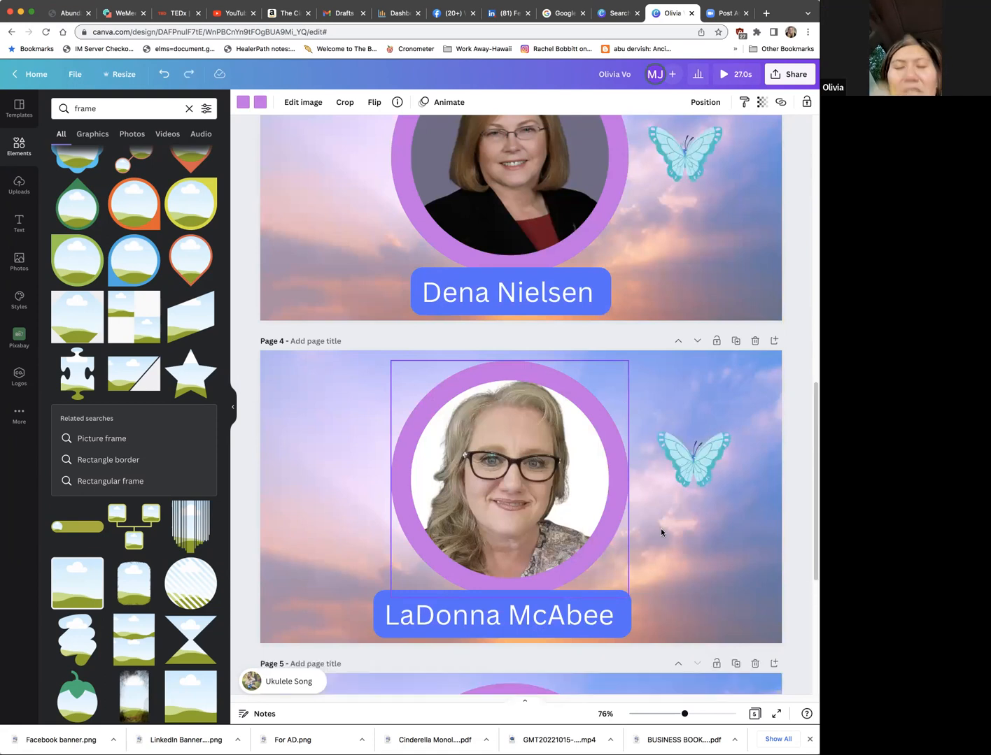
Step: Duplicate page 5 as the basis for another author page
scroll(660, 528, "up", 2)
scroll(660, 527, "down", 3)
scroll(766, 345, "down", 4)
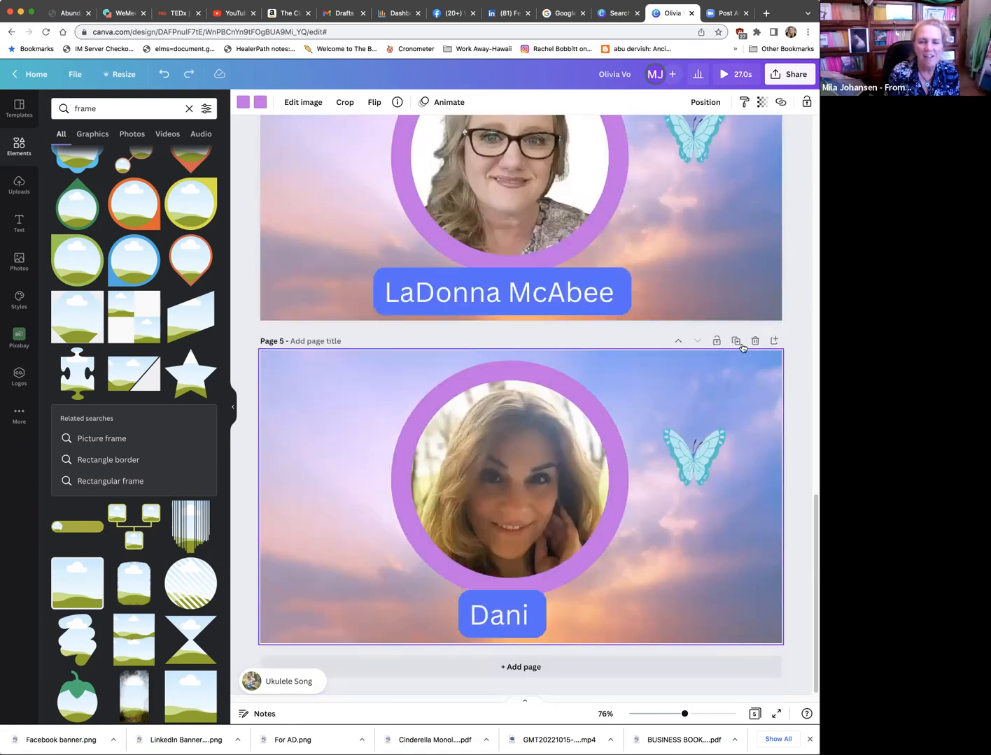
left_click(737, 343)
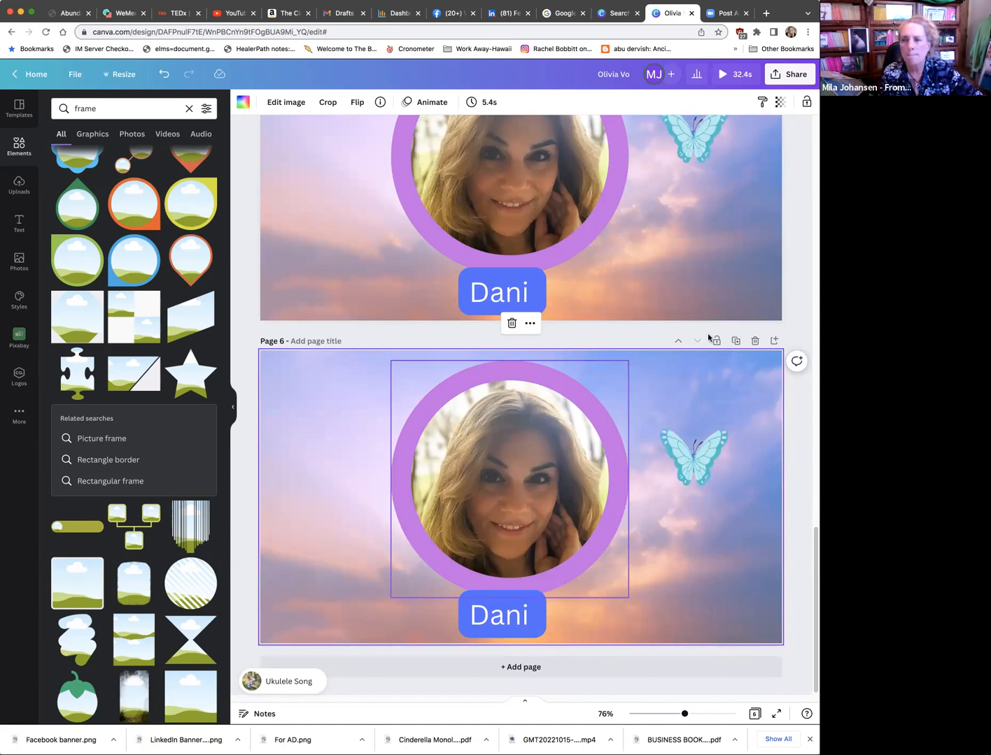
Step: Upload the portrait of the author in the red jacket and place it inside the purple circular frame on page 6
left_click_drag(685, 237, 514, 461)
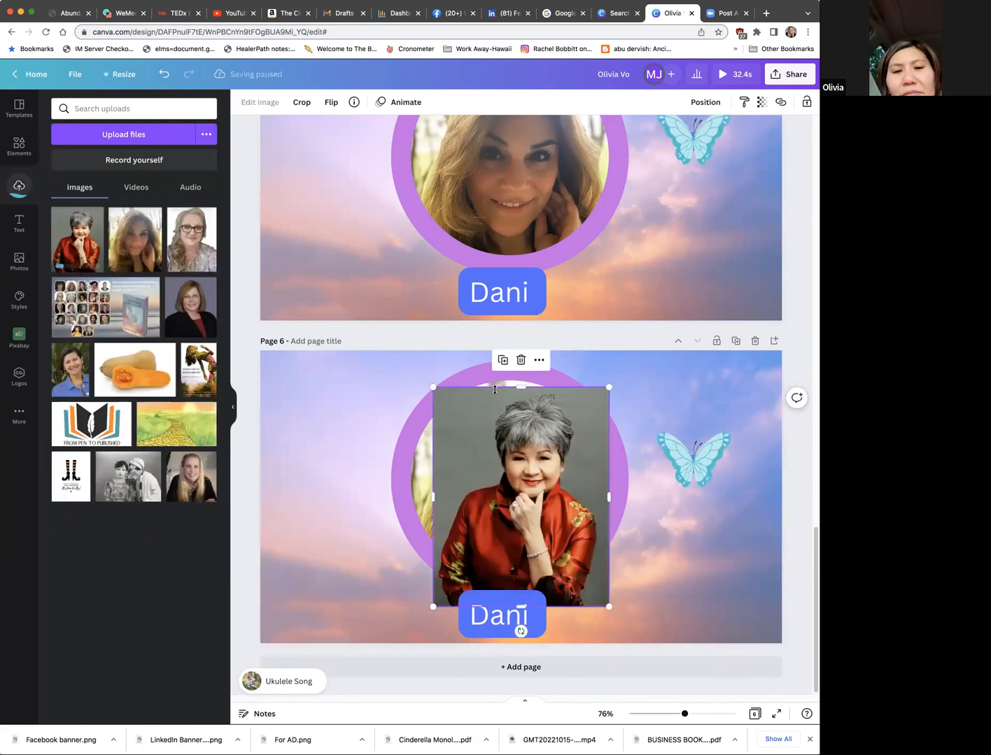
left_click(554, 424)
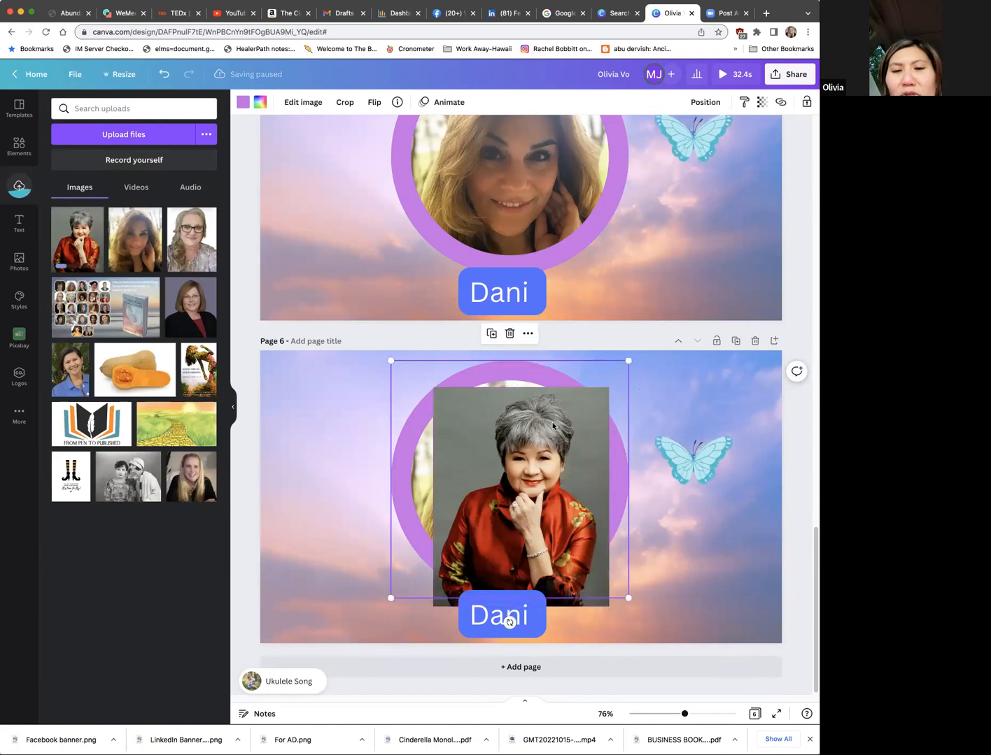
left_click(506, 429)
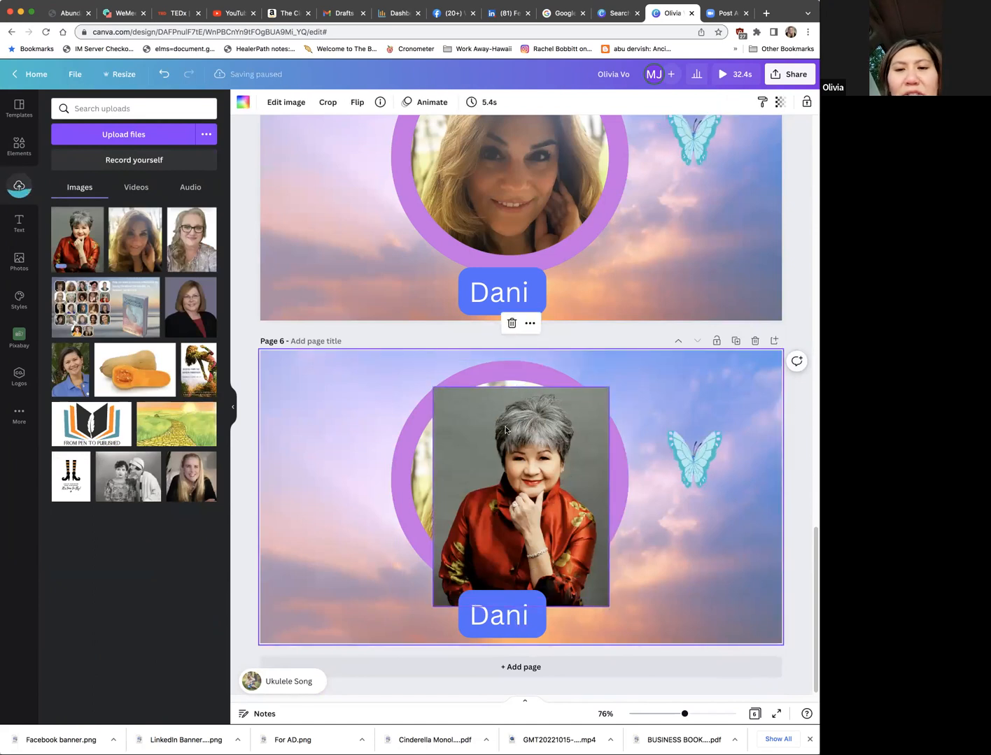
double_click(449, 431)
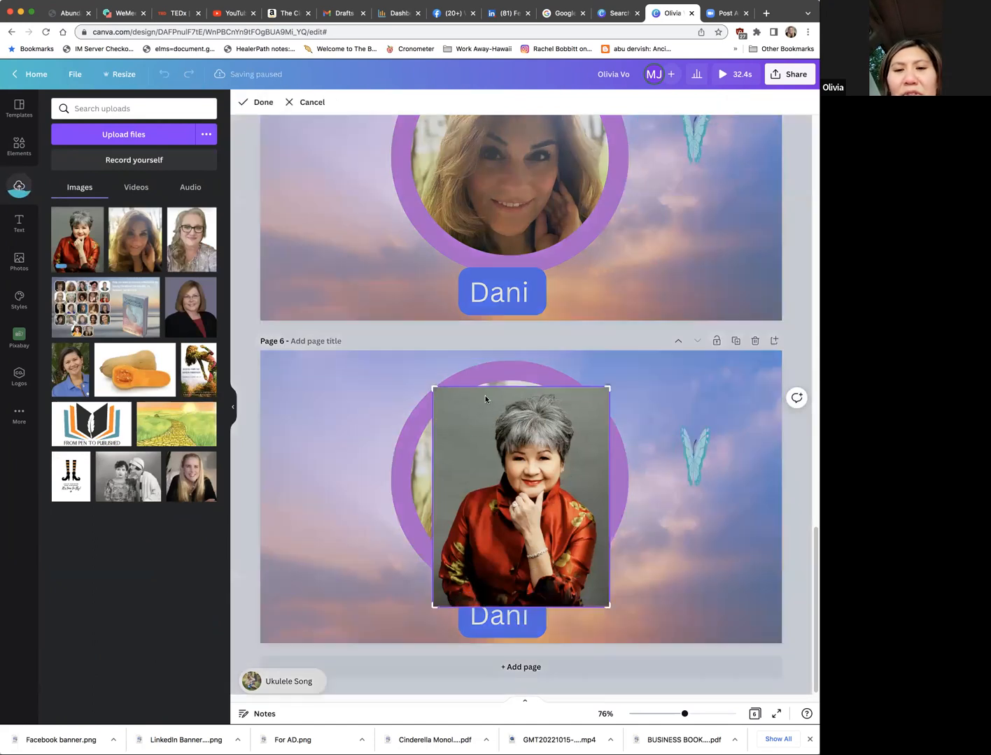
left_click_drag(588, 399, 548, 381)
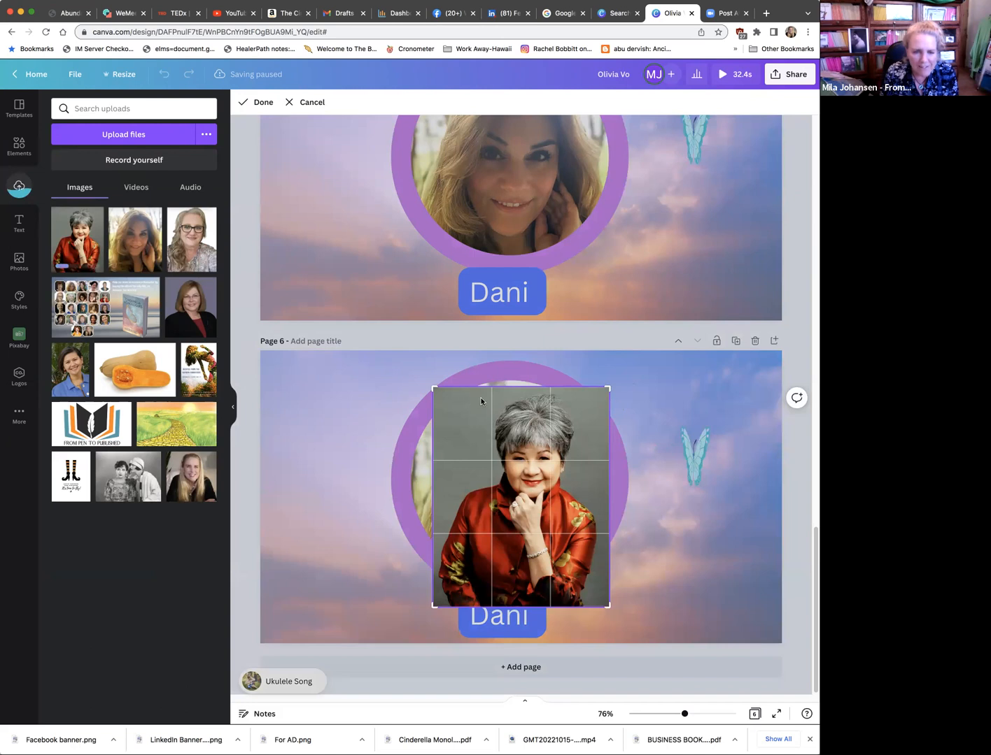
left_click(528, 615)
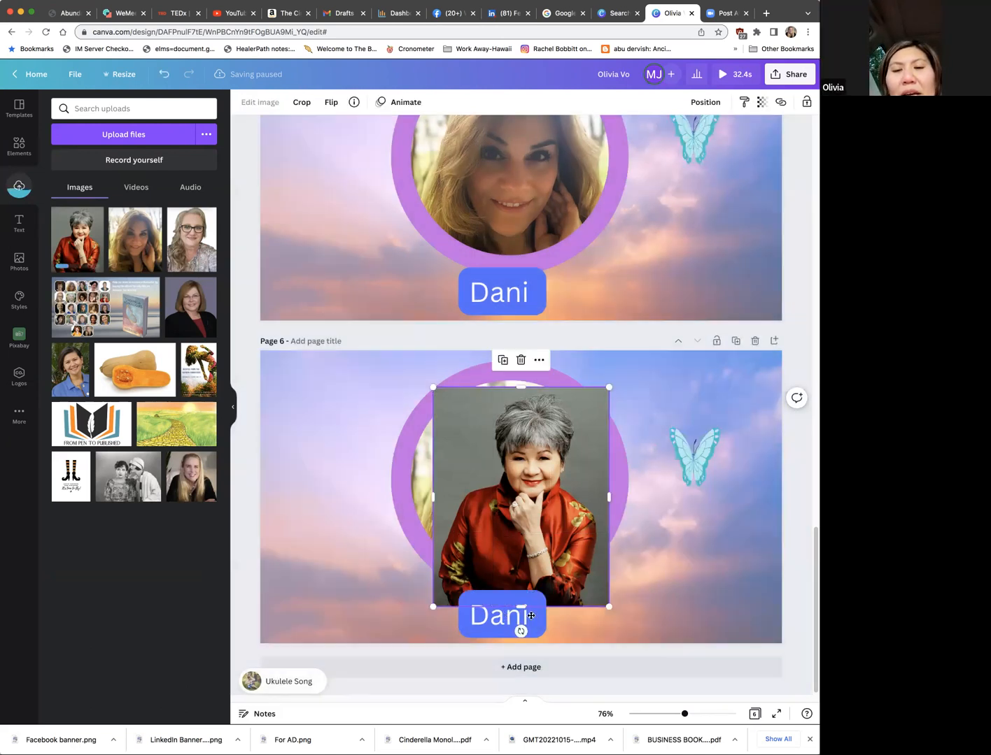
Step: Replace the text of the blue name label on page 6 with the new author's full name
left_click(531, 615)
left_click_drag(491, 619, 536, 613)
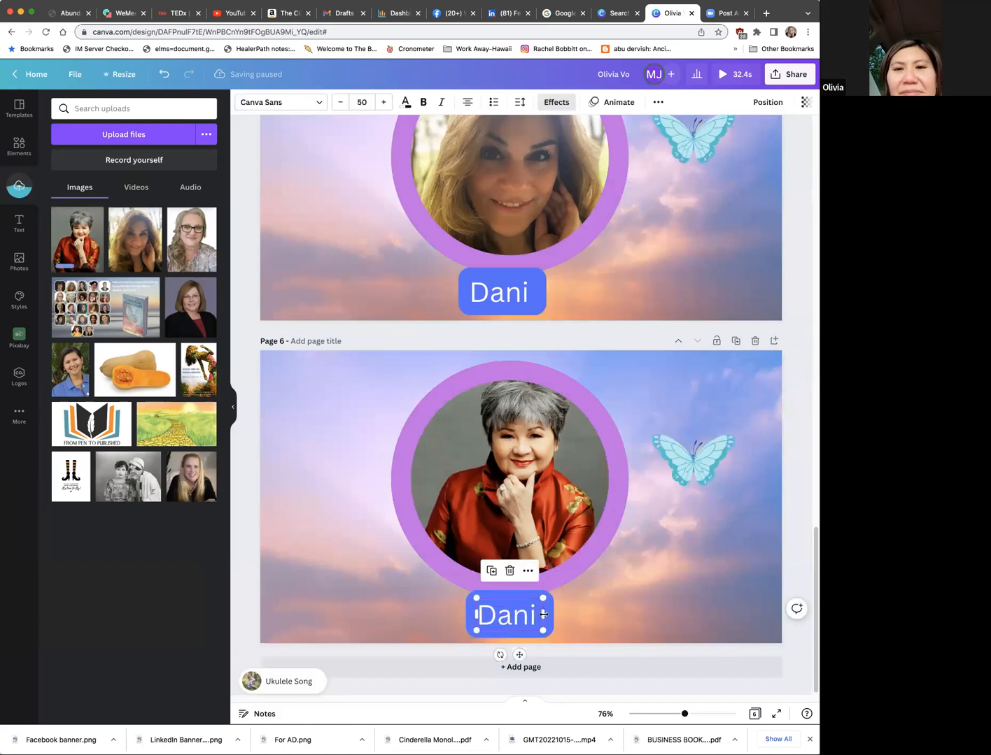
key("Return")
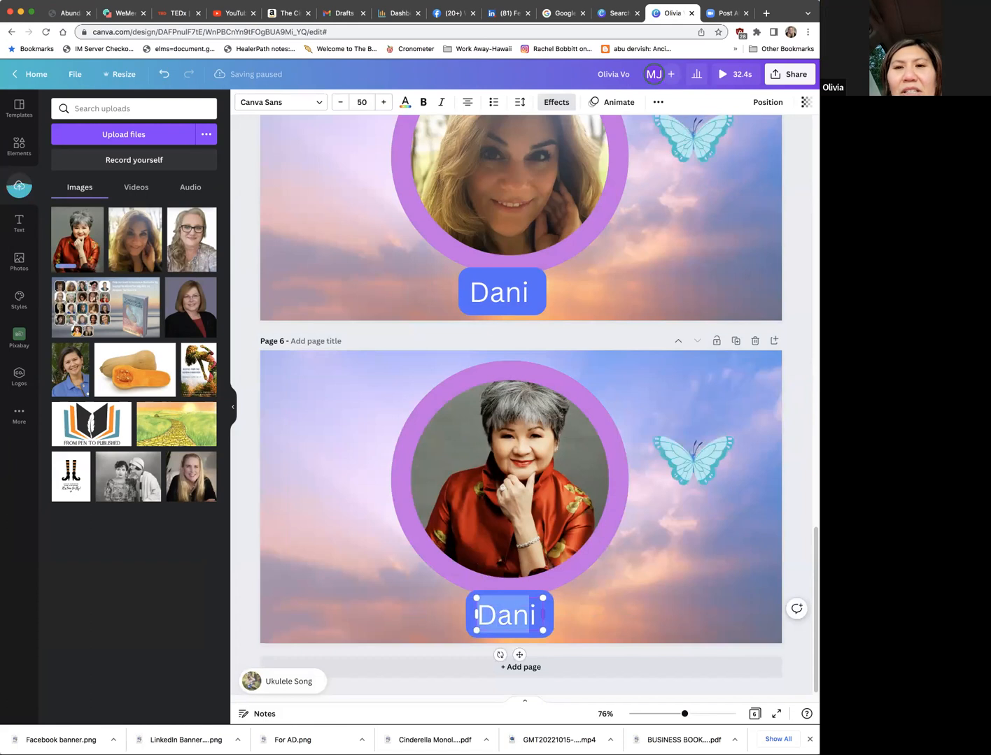
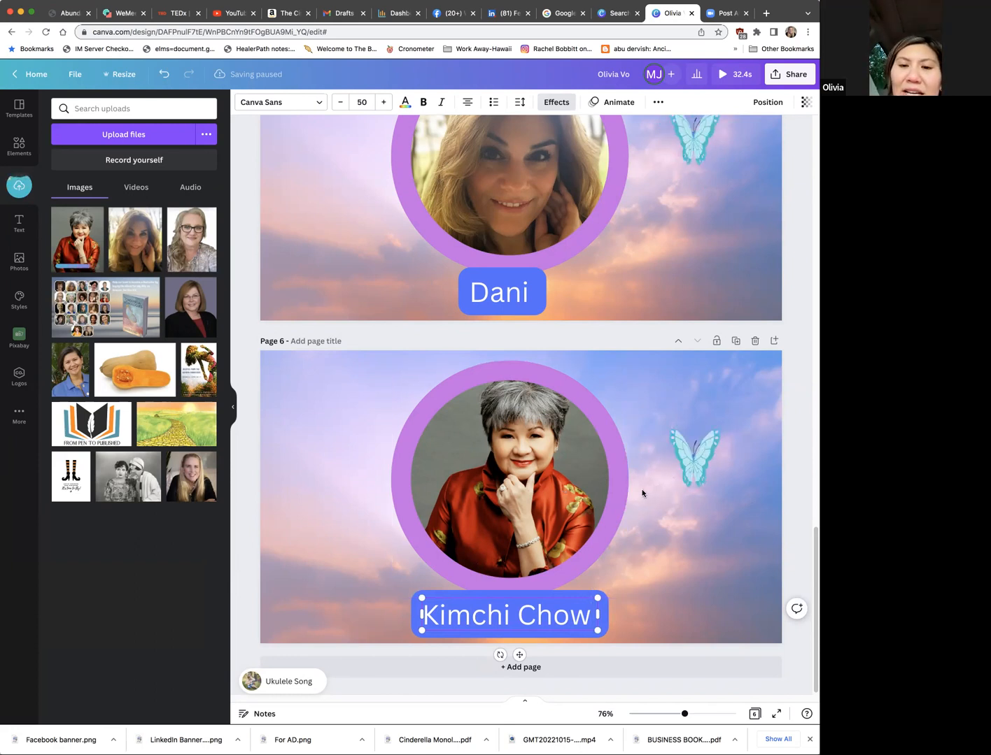
Step: Add the author's surname to the blue name label on page 5
left_click(529, 293)
left_click(531, 292)
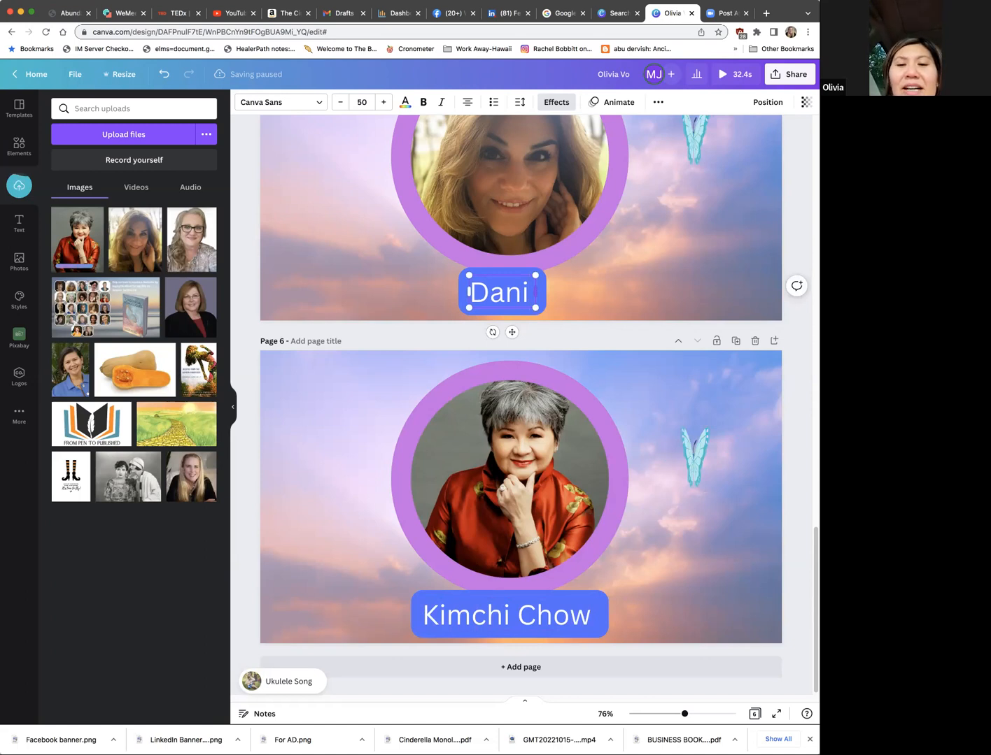
type("Di Prizio")
Step: Try moving the page 6 butterfly to the portrait's left edge and shifting the framed portrait right, and undo the changes
left_click(672, 453)
left_click_drag(400, 463, 400, 427)
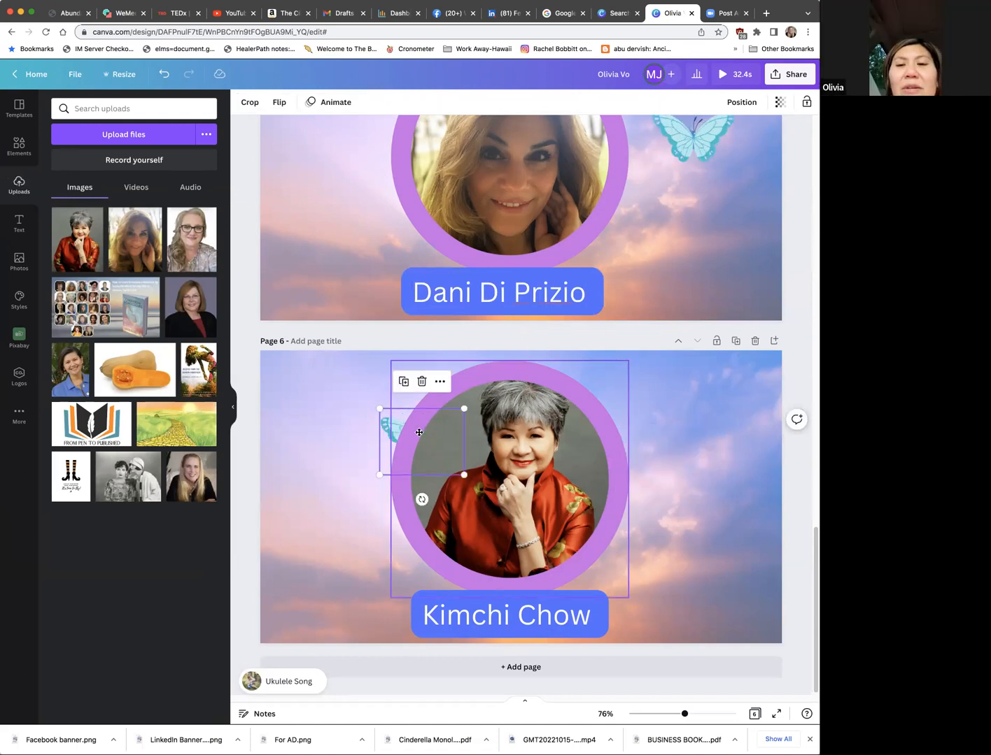
left_click(504, 423)
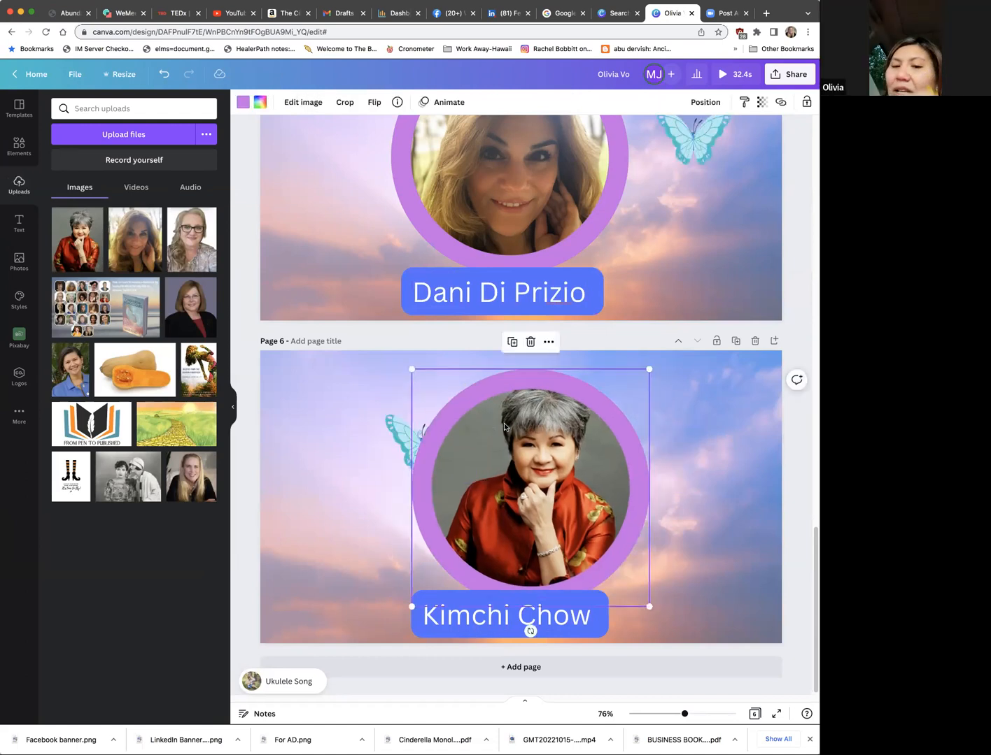
key("ctrl+z")
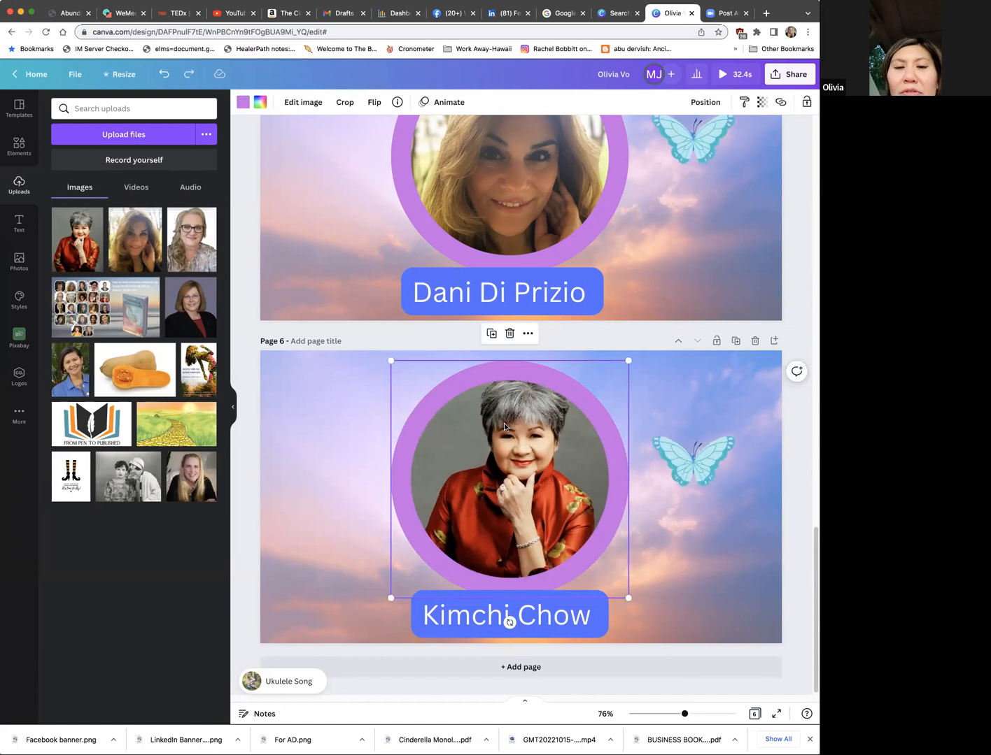
Step: Reposition the photo slightly lower inside the page 6 circular frame and move the butterfly a little closer to the frame
double_click(527, 452)
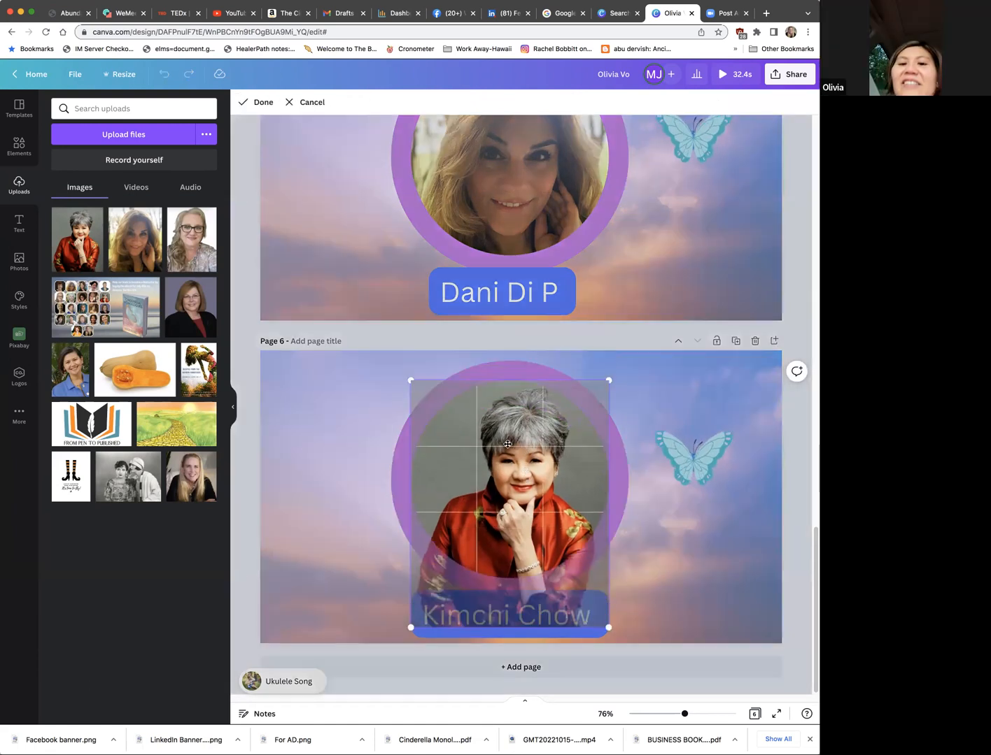
left_click(642, 418)
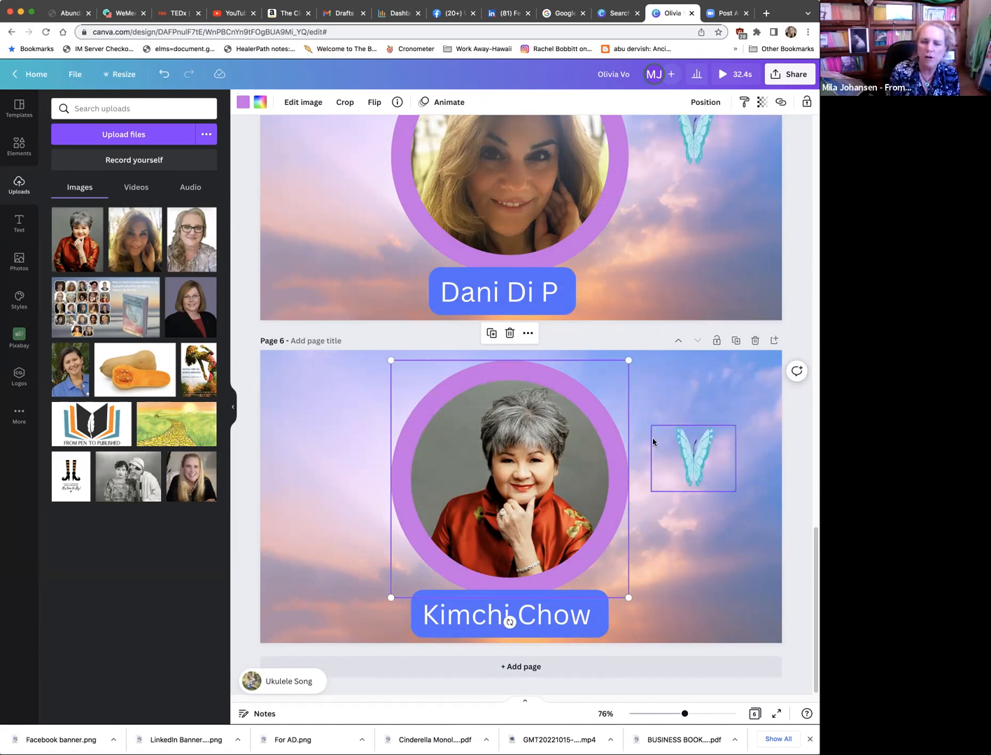
mouse_move(650, 433)
left_mouse_down()
mouse_move(629, 433)
mouse_move(655, 432)
left_mouse_up()
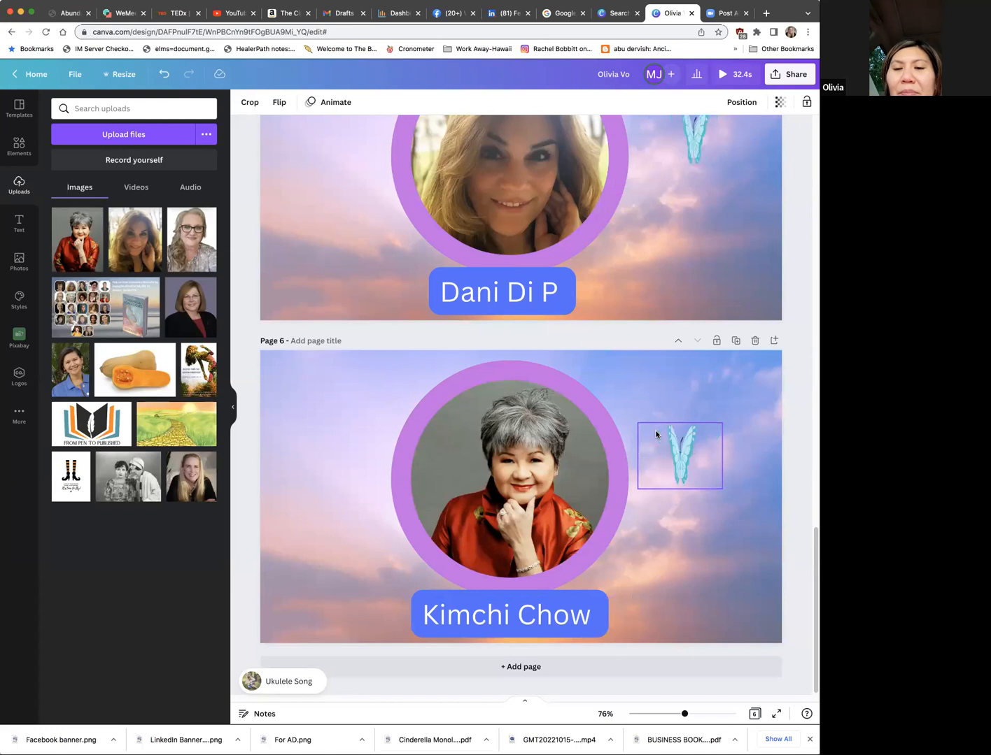
Step: Check the options offered for the butterfly and the framed portrait on page 6 for a way to change their layering
left_click(656, 431)
right_click(656, 432)
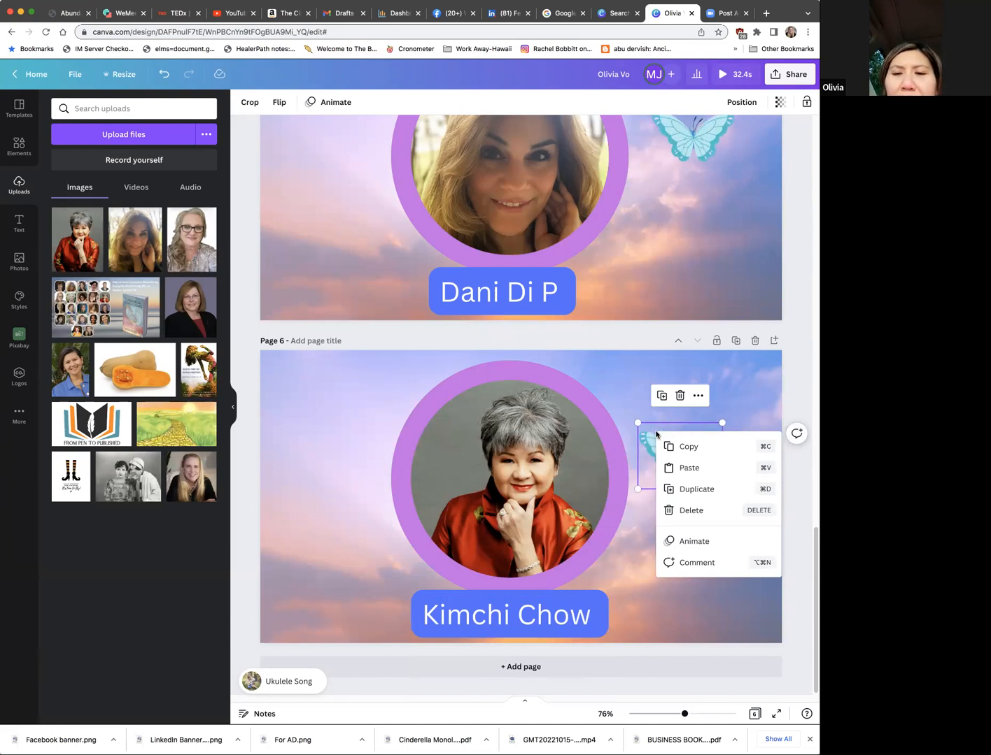
left_click(676, 449)
right_click(676, 448)
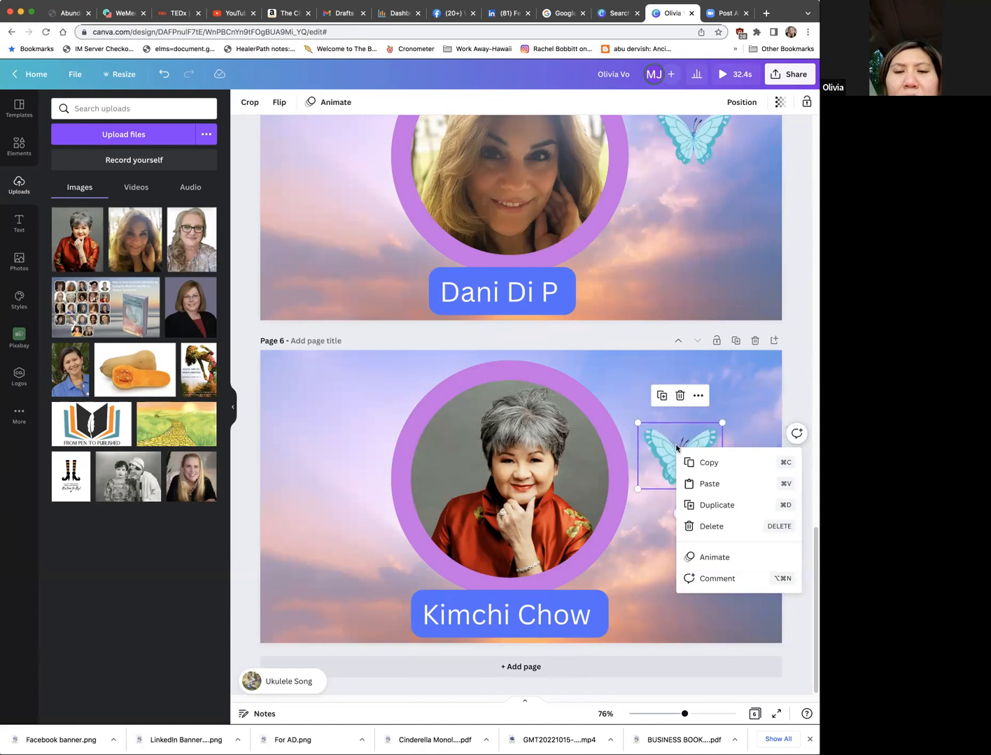
left_click(568, 467)
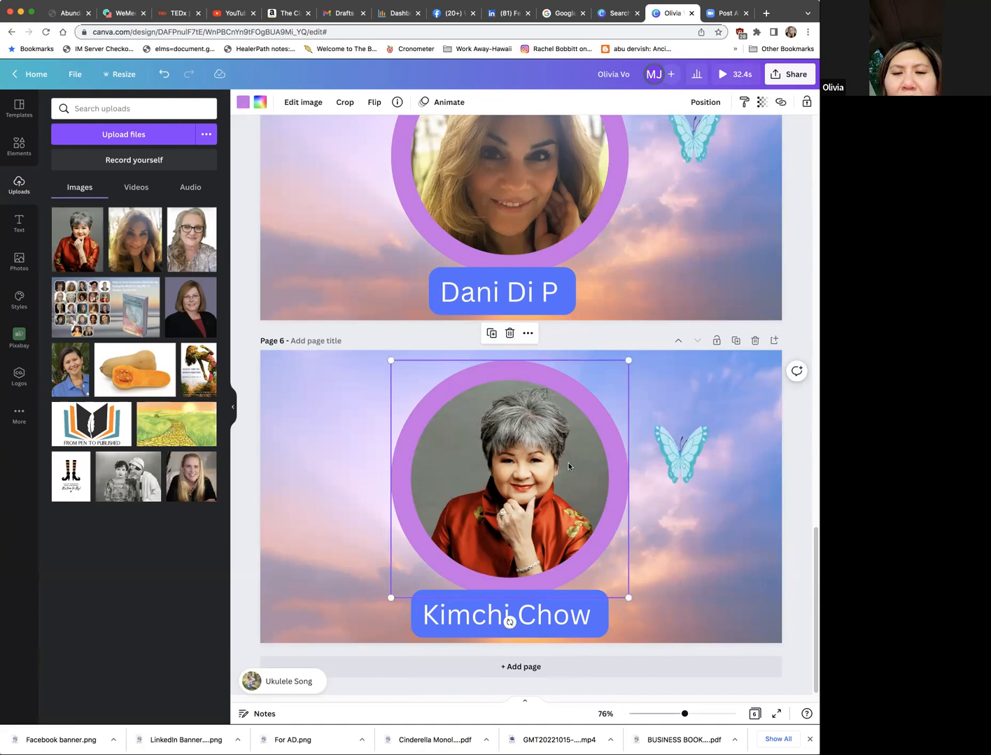
right_click(568, 466)
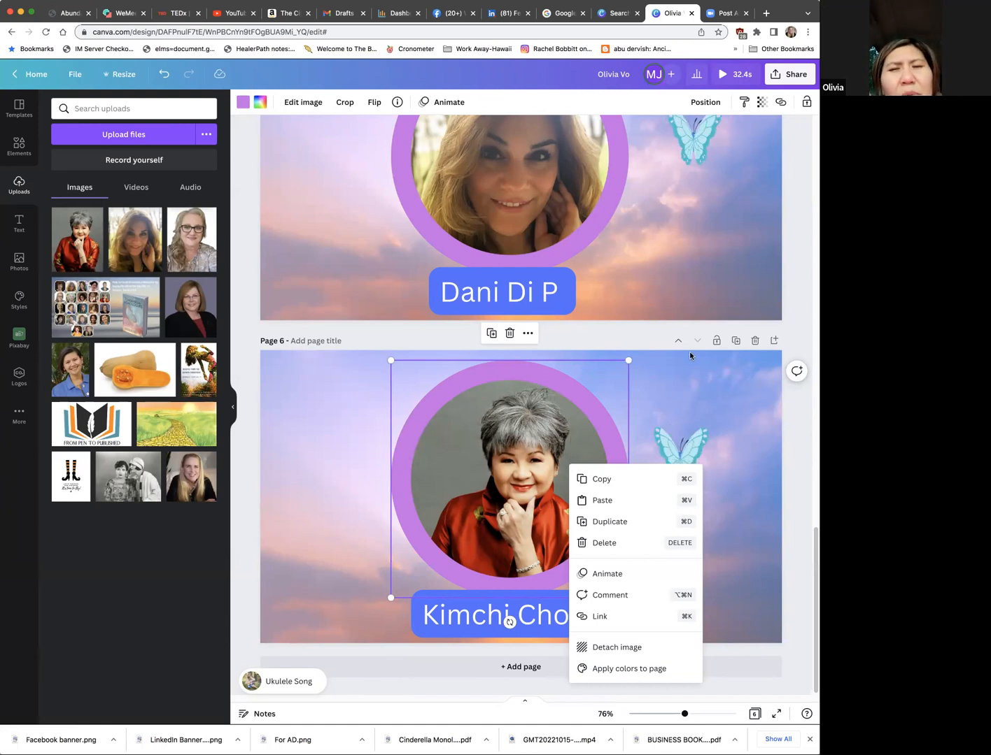
right_click(564, 372)
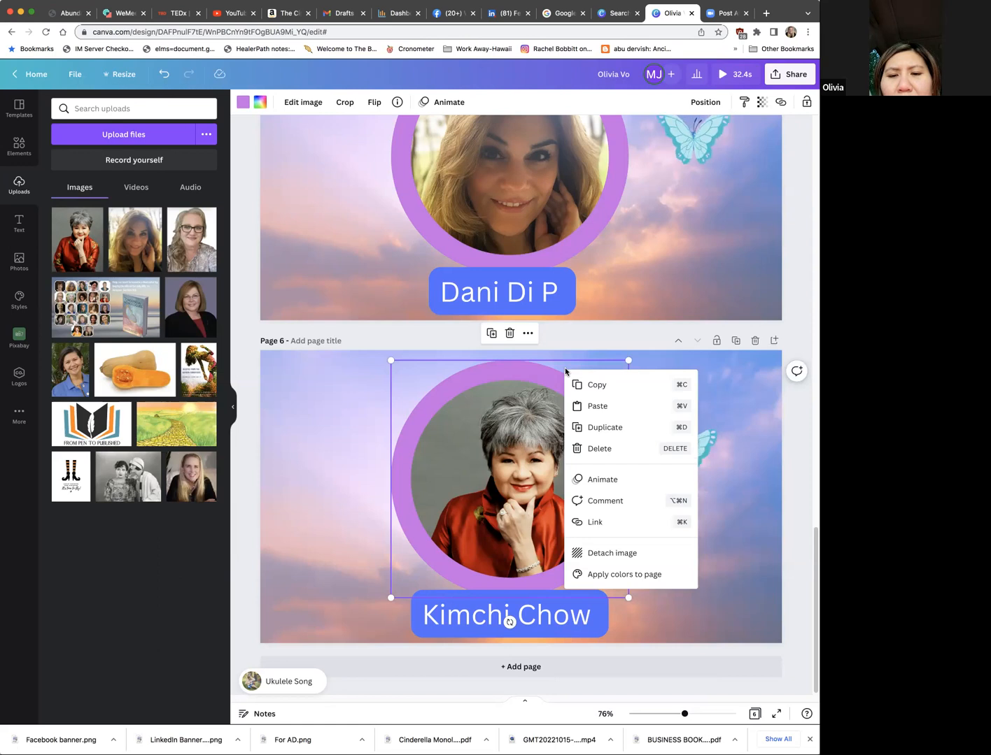
left_click(665, 362)
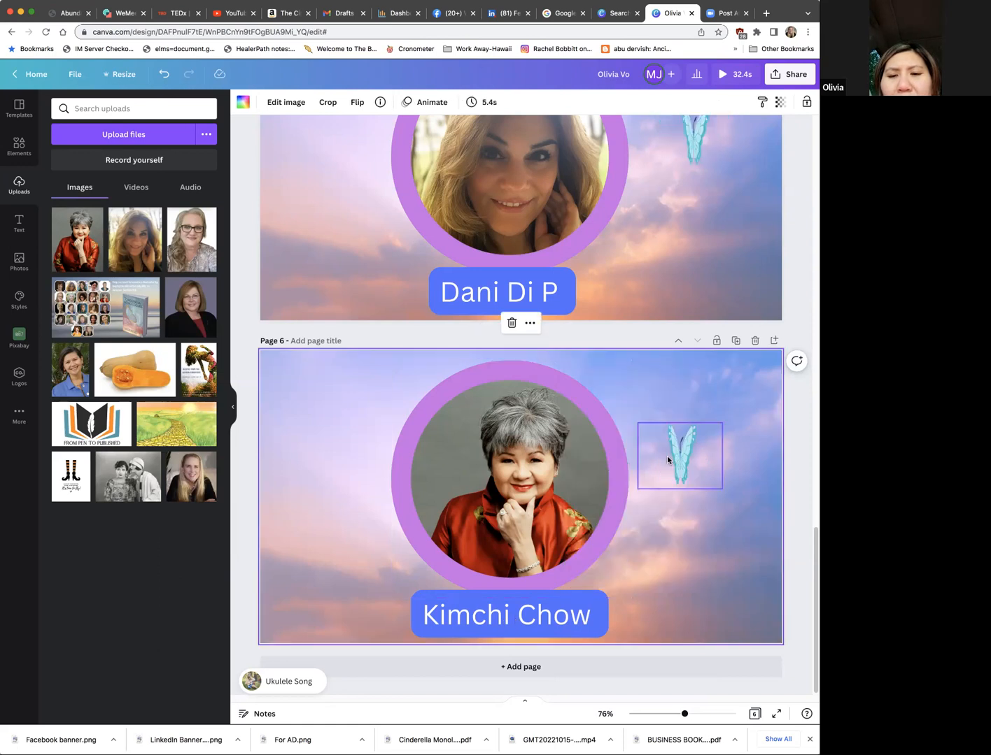
Step: Overlap the butterfly with the portrait on page 6, bring it to the front, and place it over the purple ring's right side
left_click_drag(668, 455, 618, 568)
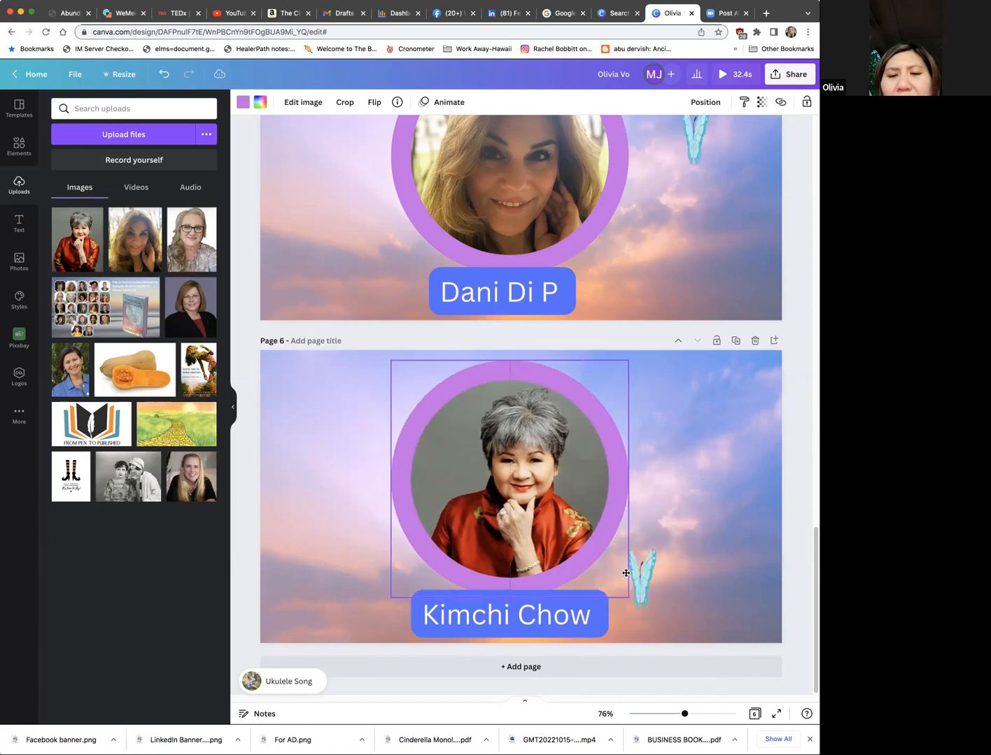
right_click(647, 579)
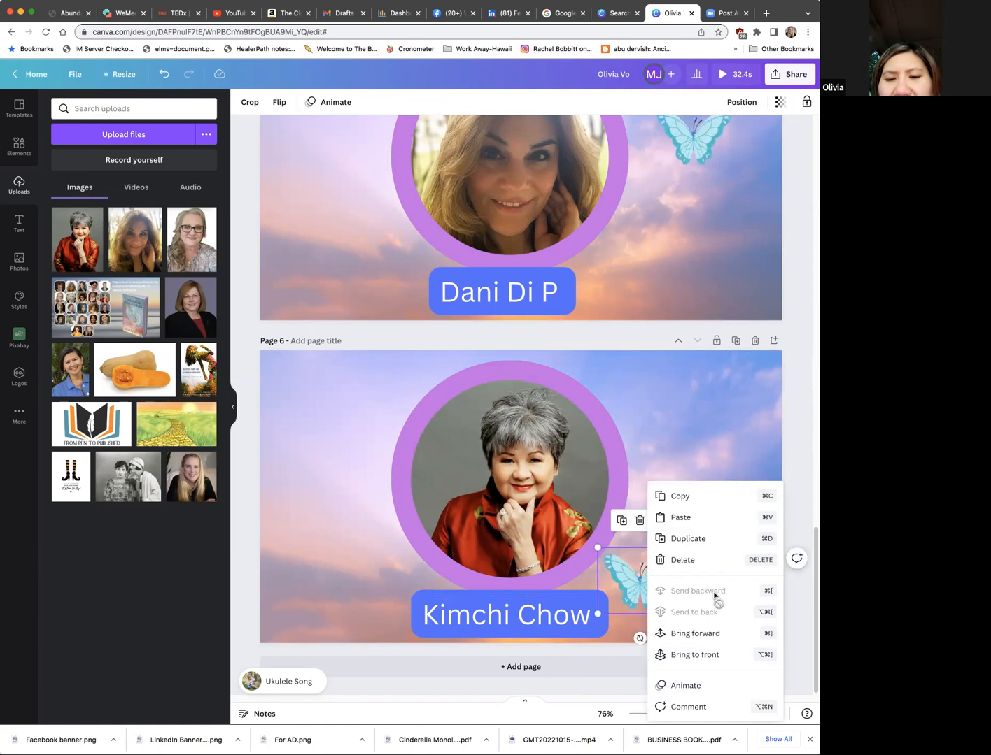
left_click(694, 654)
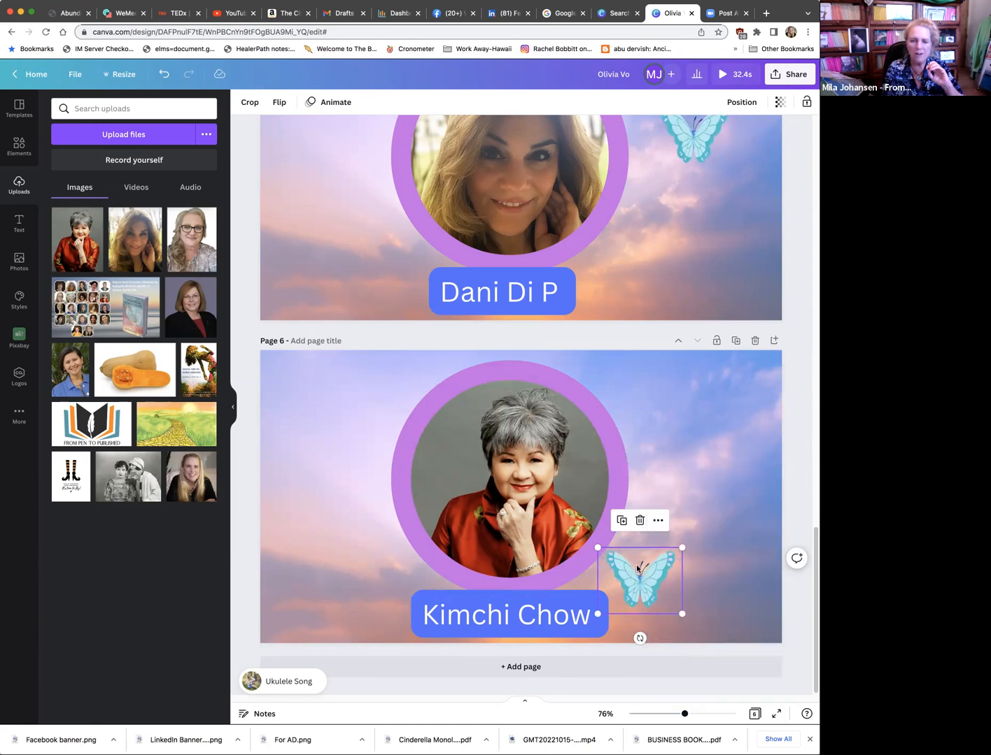
left_click_drag(633, 561, 609, 448)
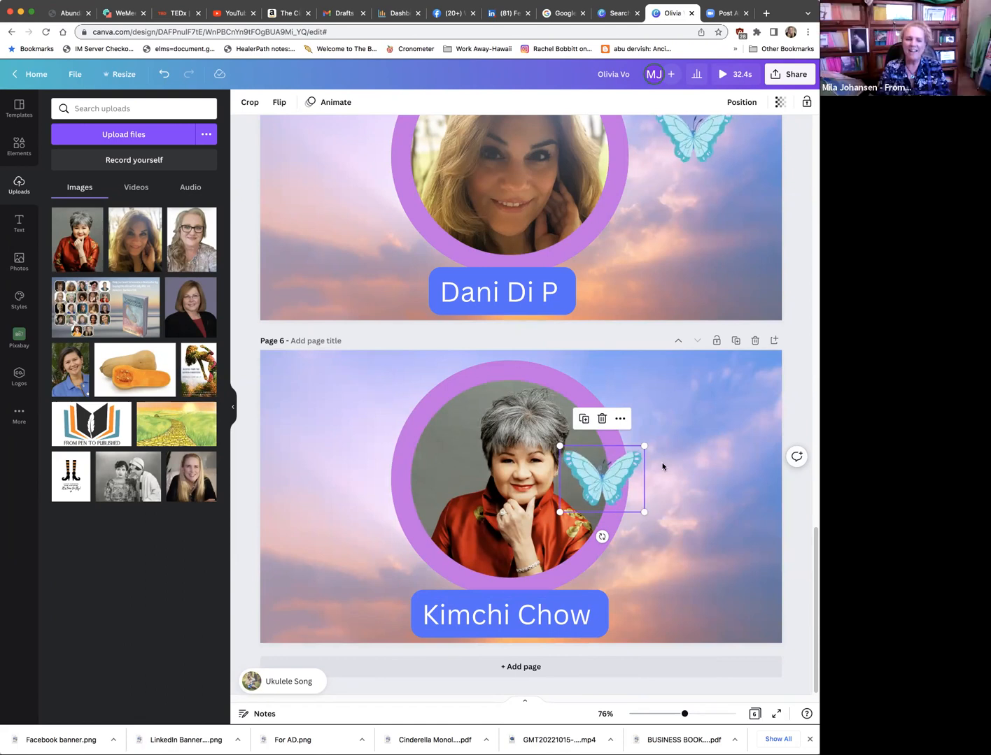
Step: Duplicate page 6 and replace the framed portrait on the copy with the photo of the short-haired blonde woman in dark clothing
left_click(735, 341)
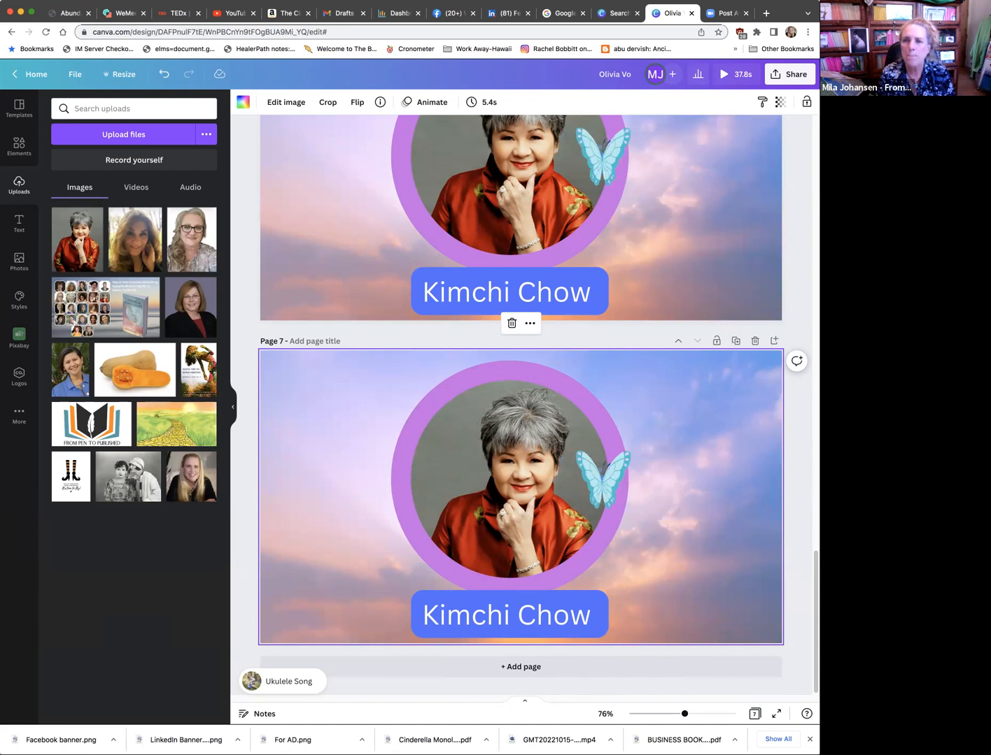
left_click_drag(718, 274, 521, 461)
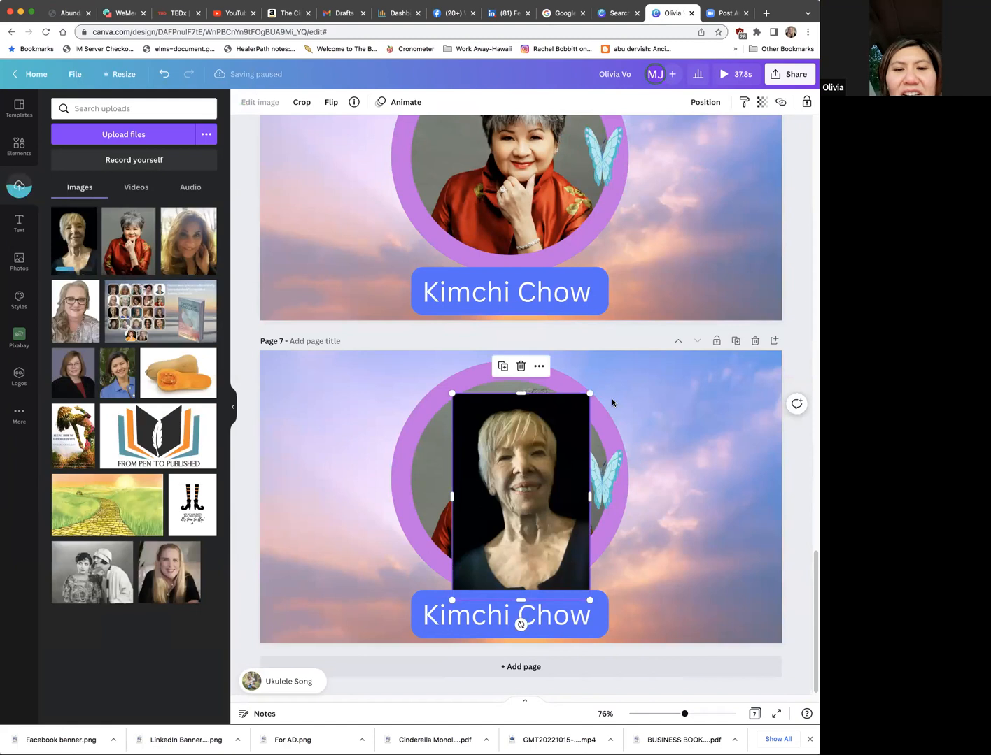
left_click_drag(520, 423, 521, 445)
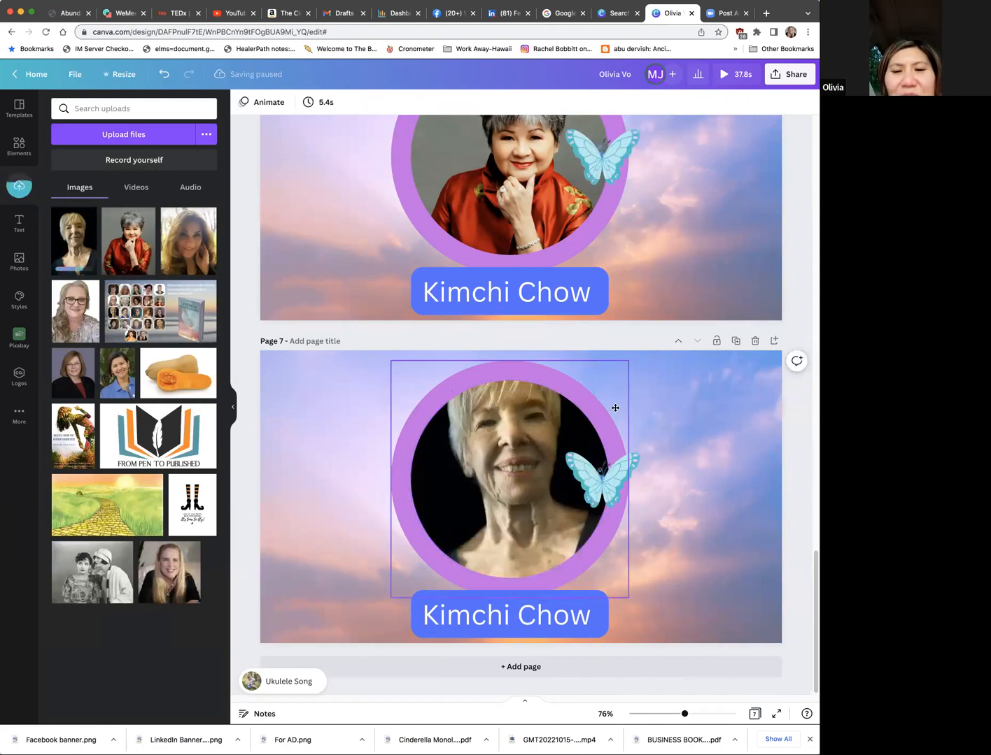
Step: Lower the photo inside page 7's circular frame and move the butterfly to the purple ring's upper-left edge
double_click(594, 479)
left_click(376, 464)
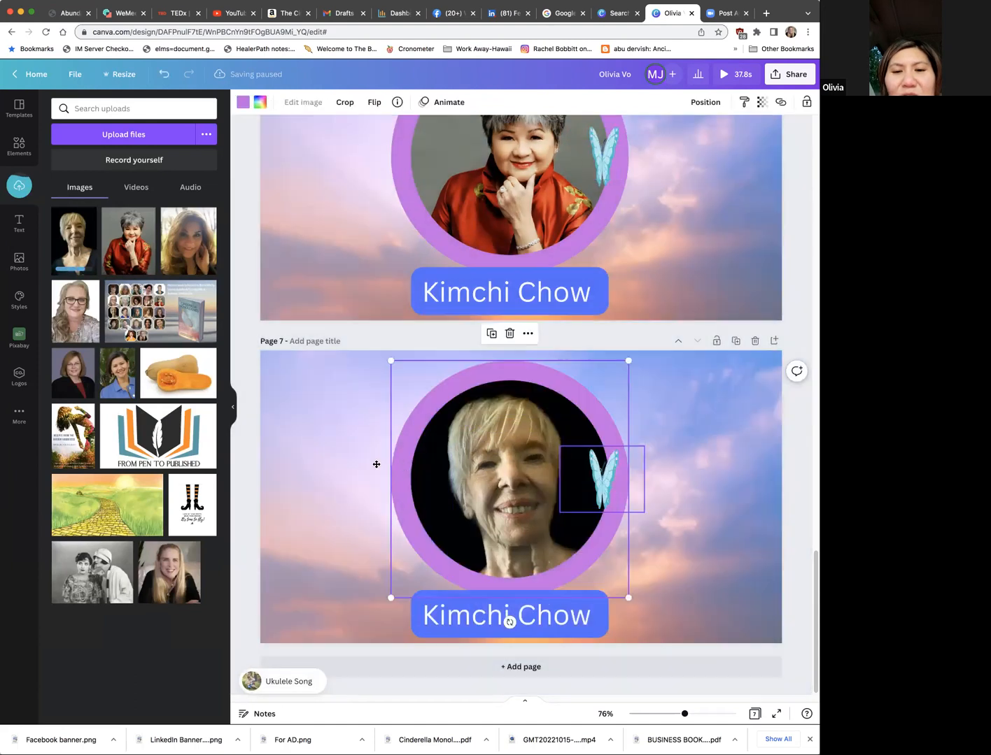
left_click_drag(591, 476, 375, 394)
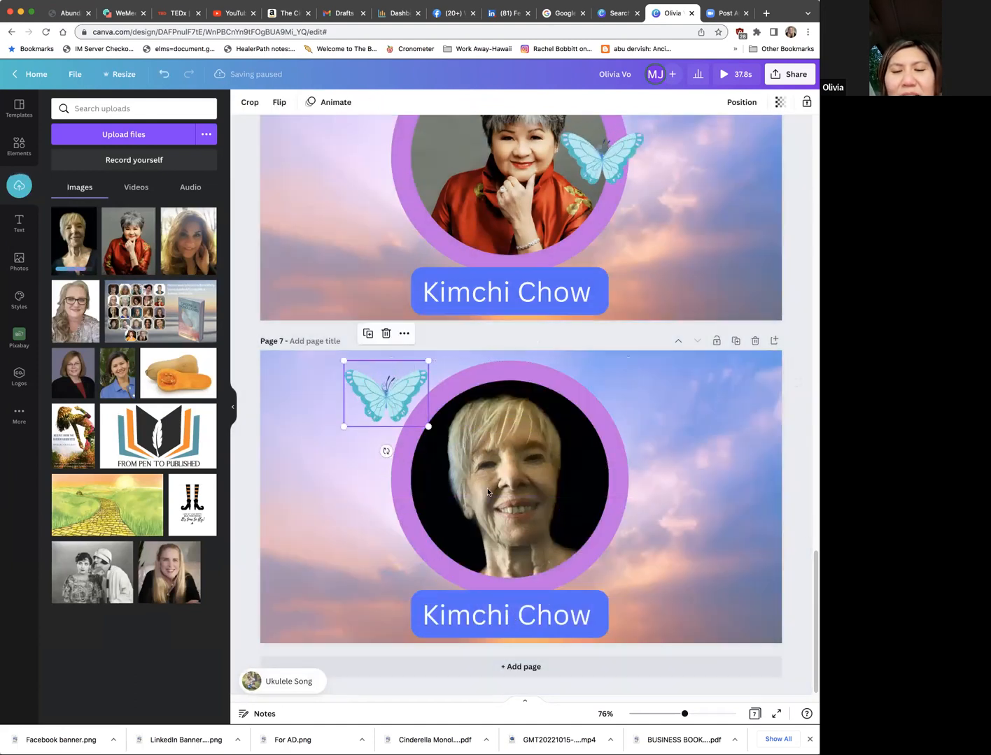
Step: Replace the text of page 7's name label with the pictured author's full name
left_click(587, 618)
left_click_drag(594, 617, 421, 616)
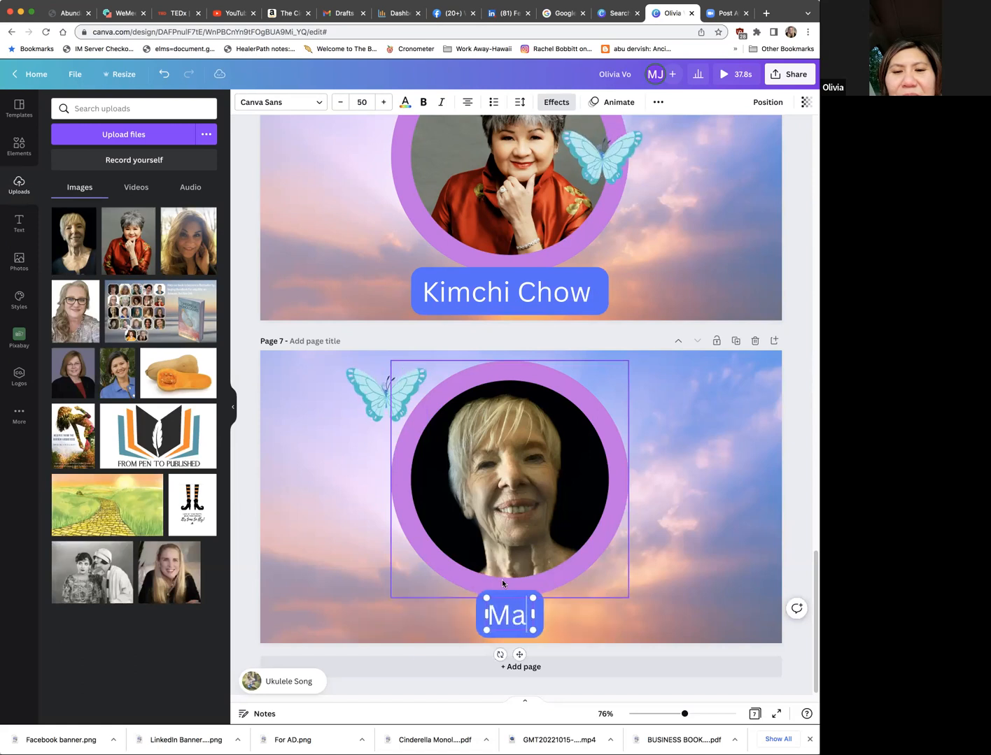
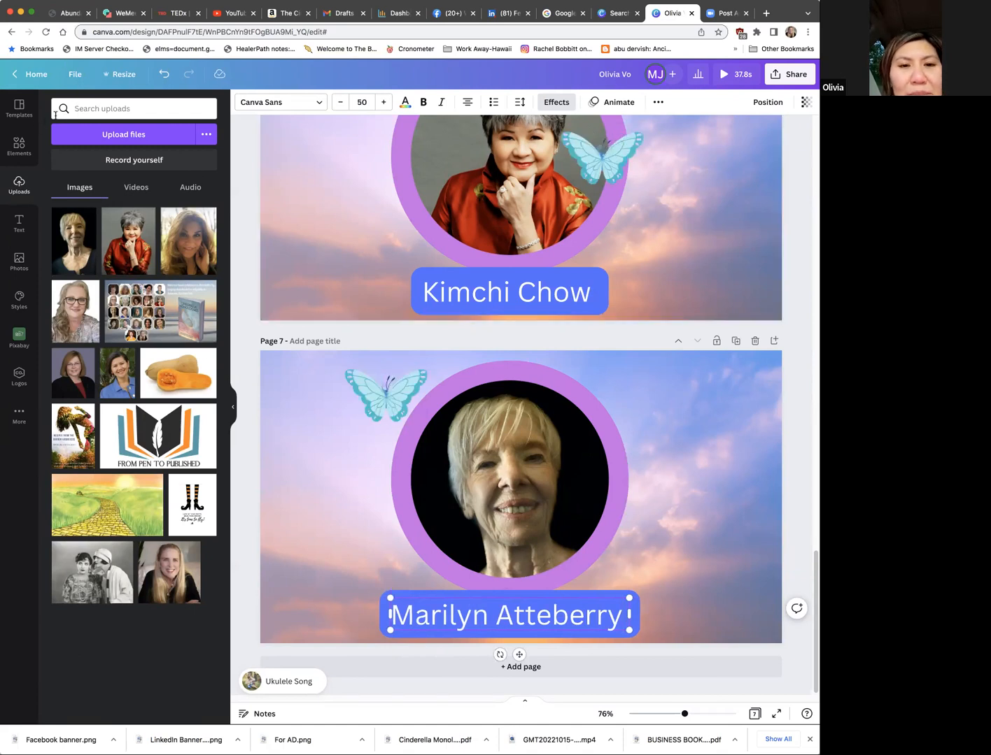
Step: Search the elements library for "Celebration" and show only the audio results
left_click(19, 146)
left_click(79, 108)
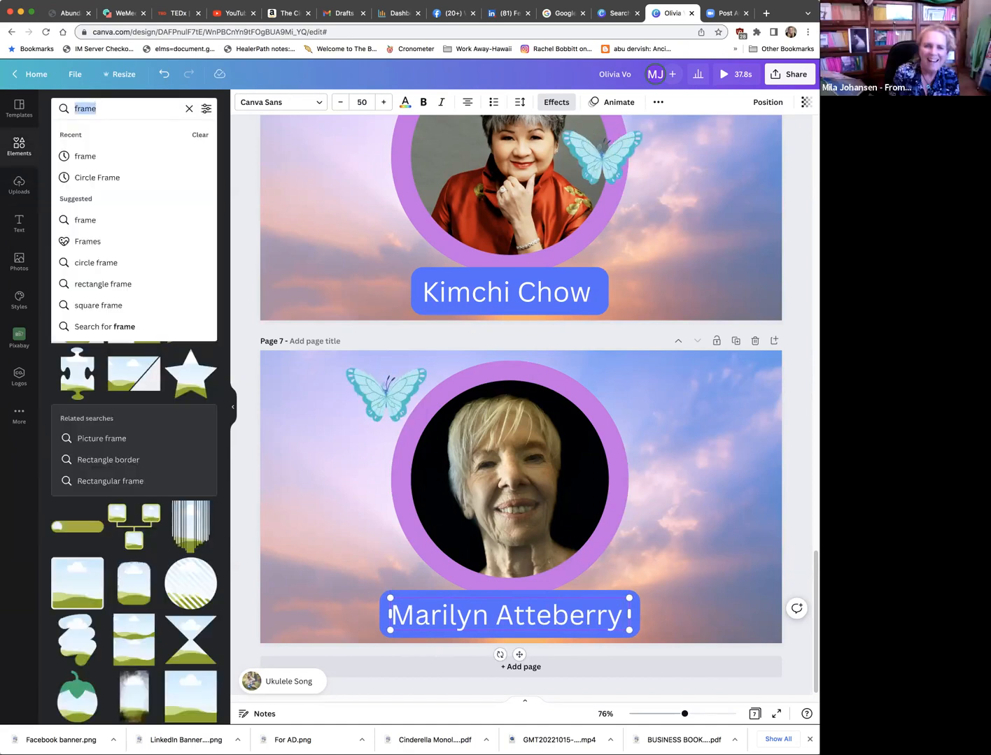
type("Celebration")
key("Return")
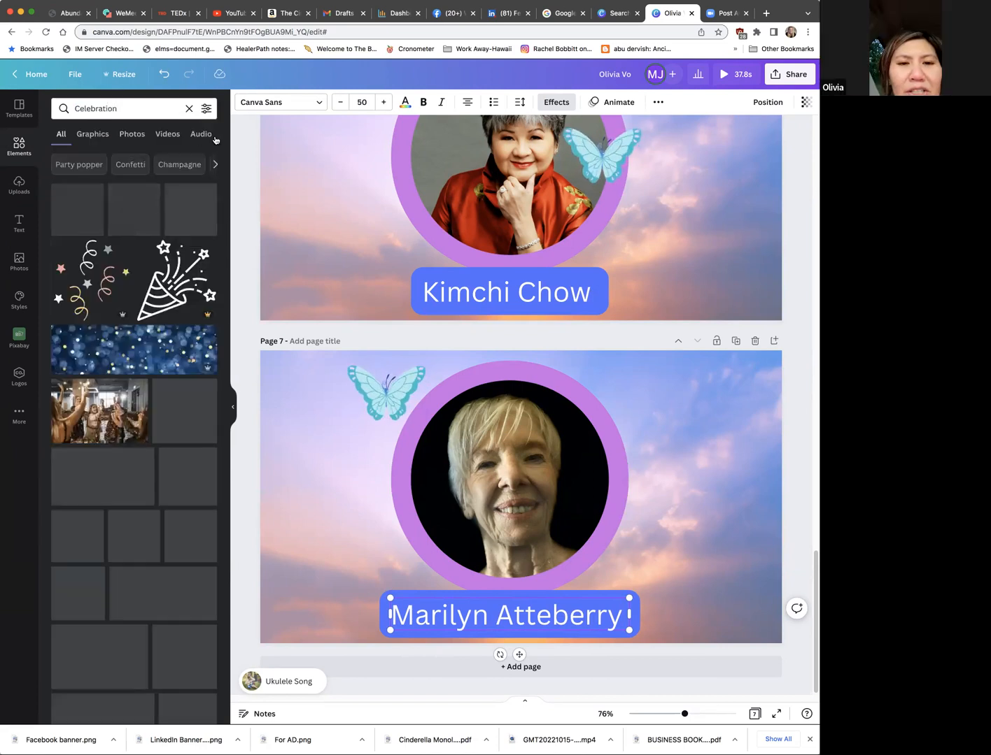
left_click(207, 134)
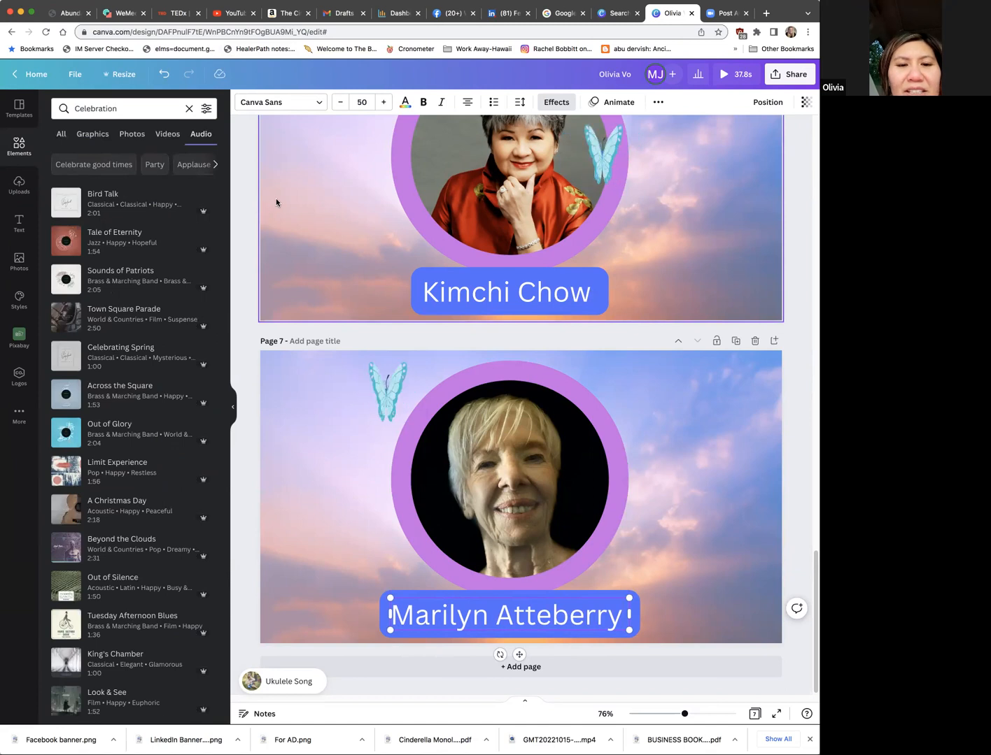
Step: Try Bird Talk as the design's background track and listen to it
left_click(98, 194)
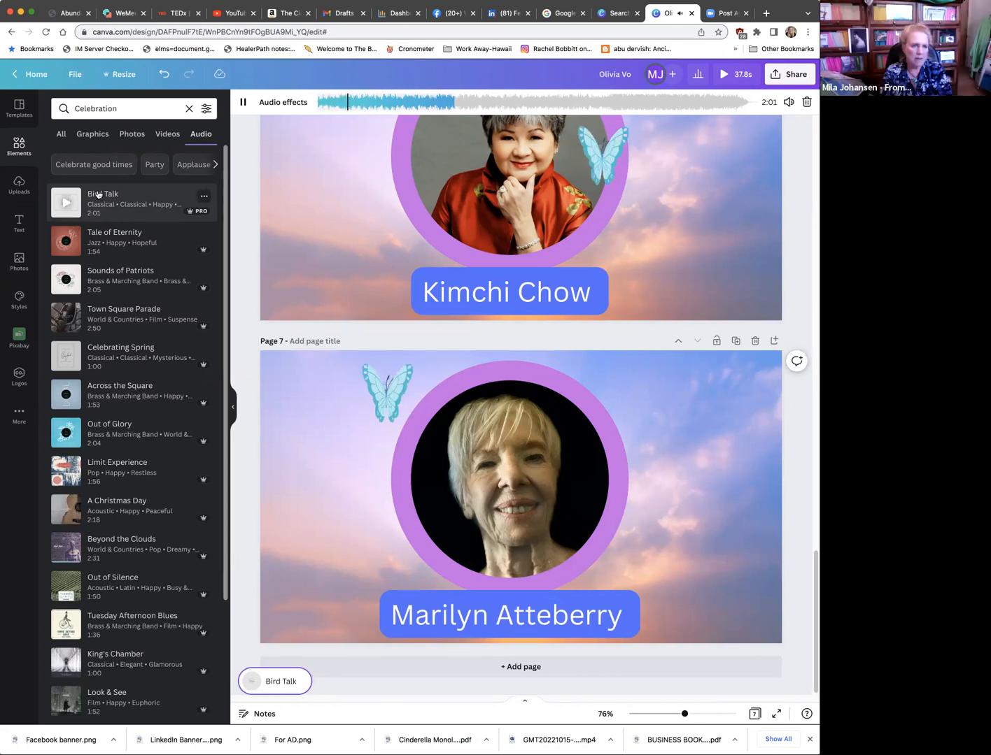
left_click(63, 203)
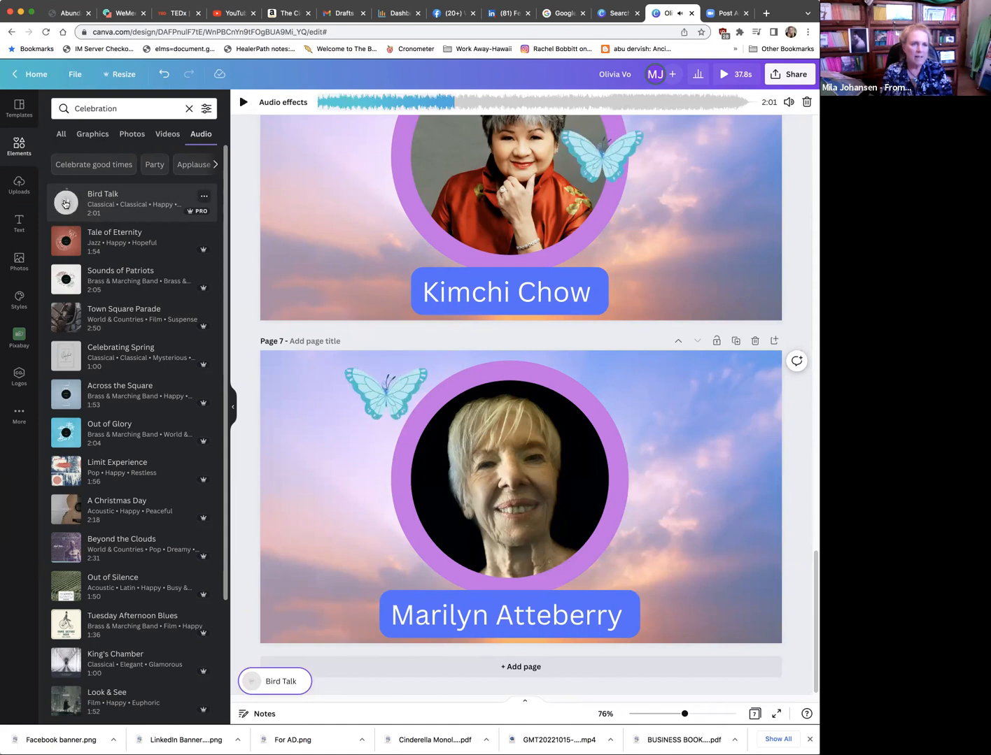
left_click(89, 195)
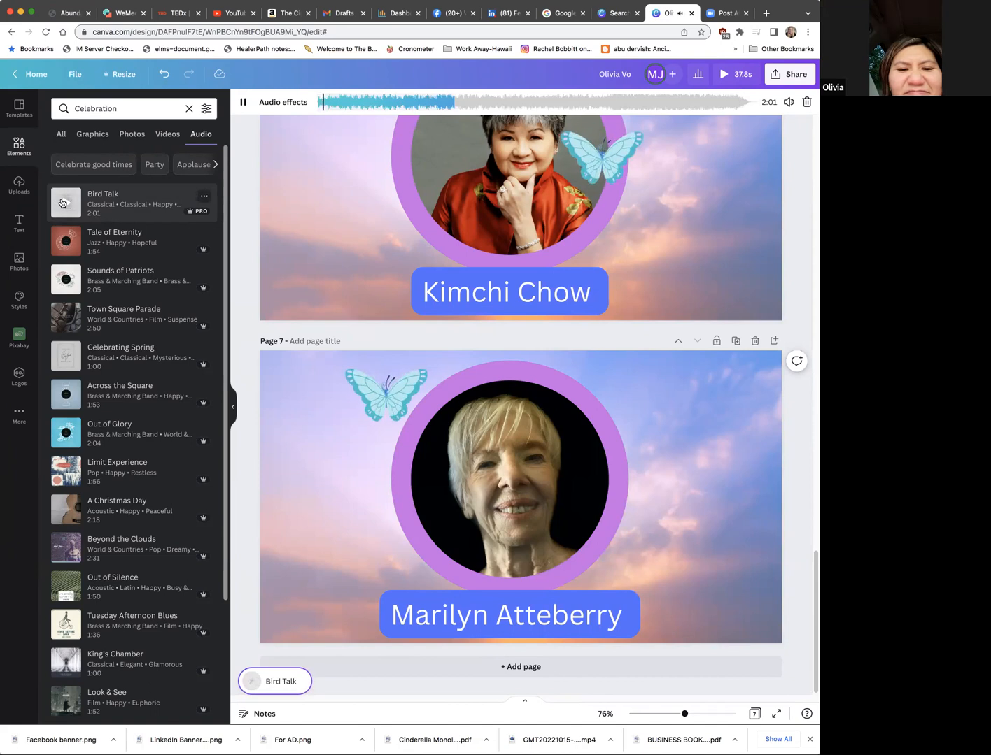
left_click(62, 203)
left_click_drag(124, 196, 124, 195)
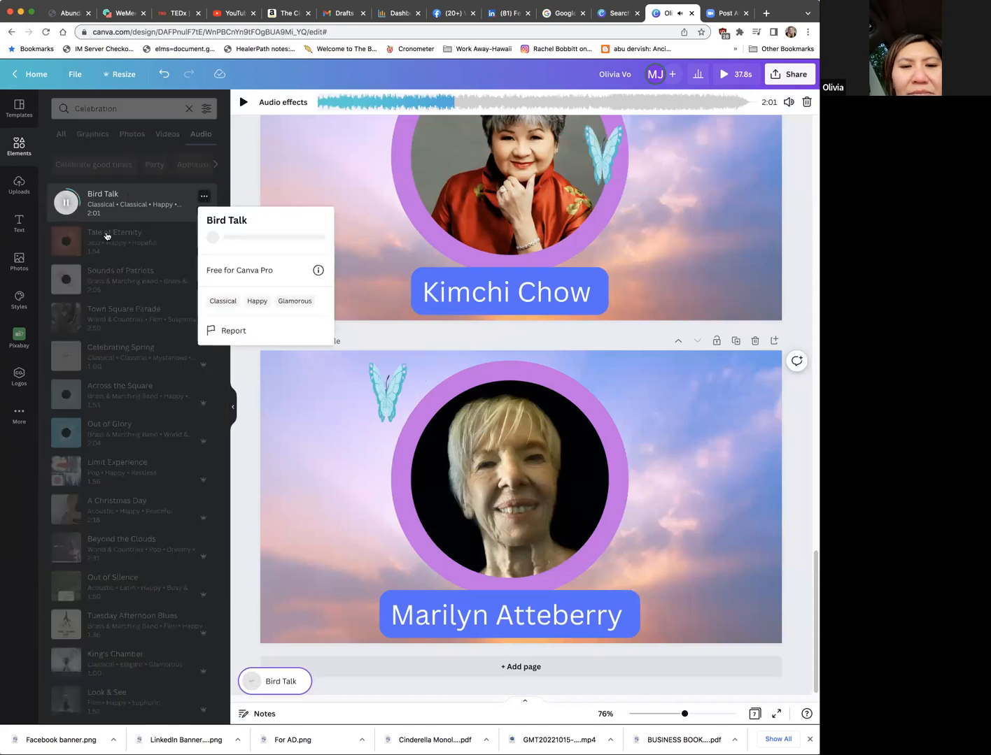
left_click(64, 204)
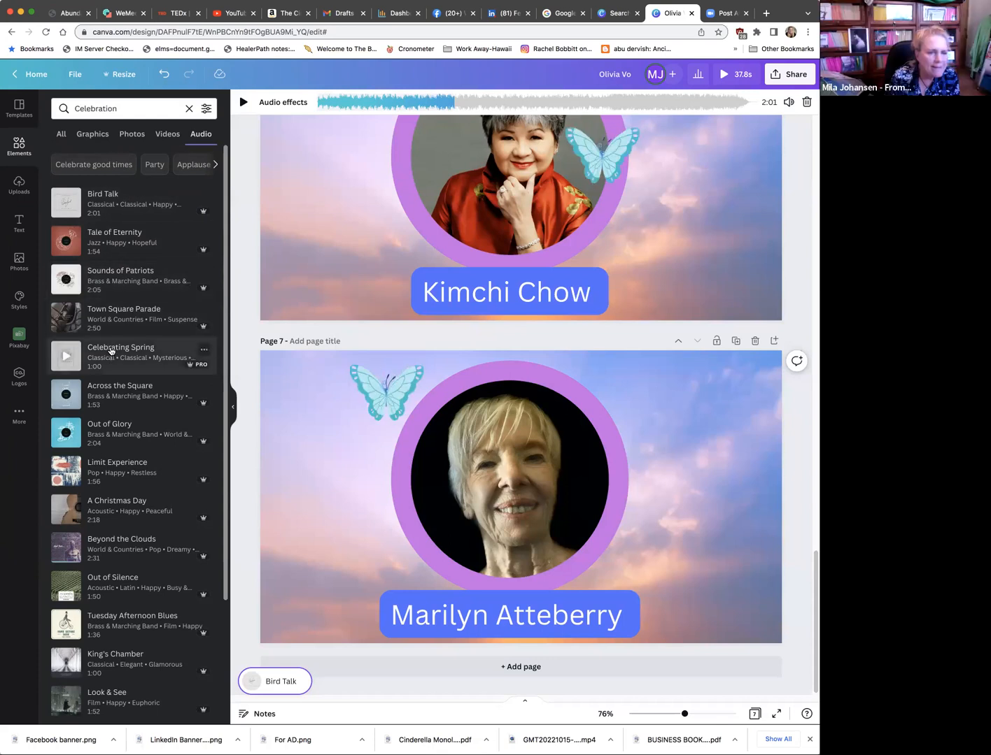
Step: Try Celebrating Spring and Out of Glory as the design's background track, sampling Sounds of Patriots in between
left_click(110, 351)
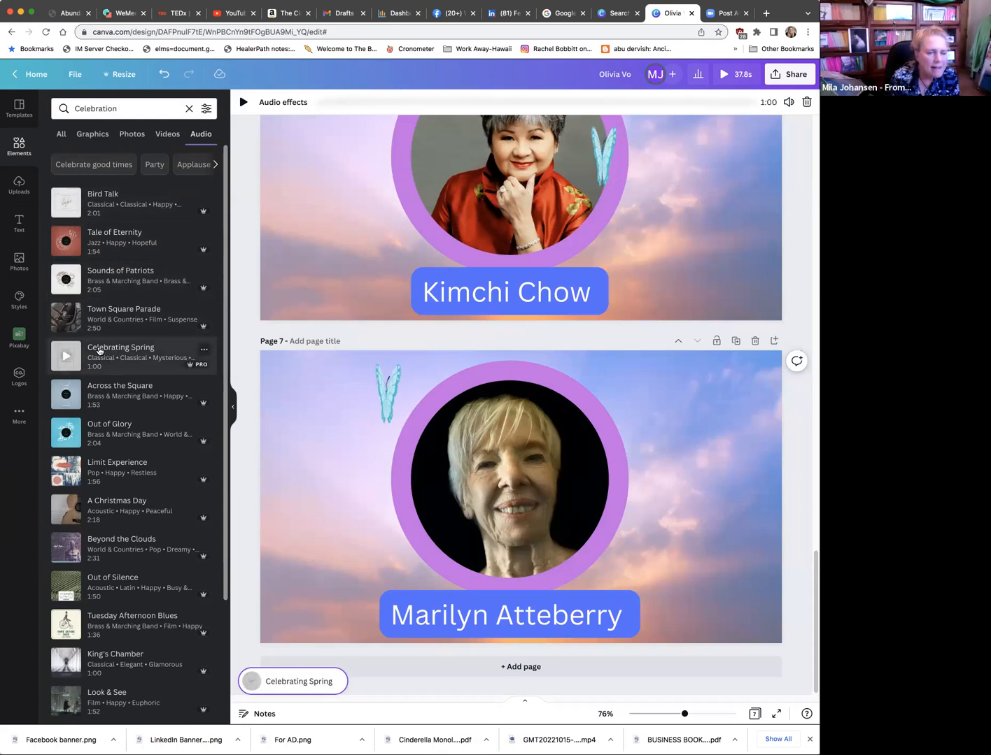
left_click(99, 349)
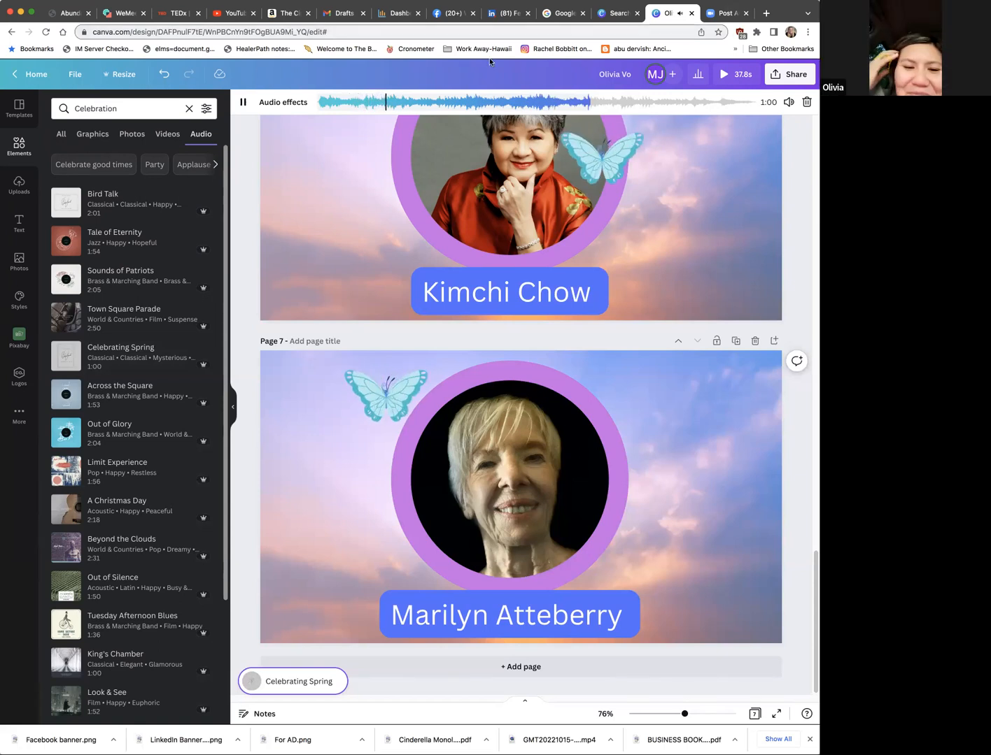
left_click(67, 279)
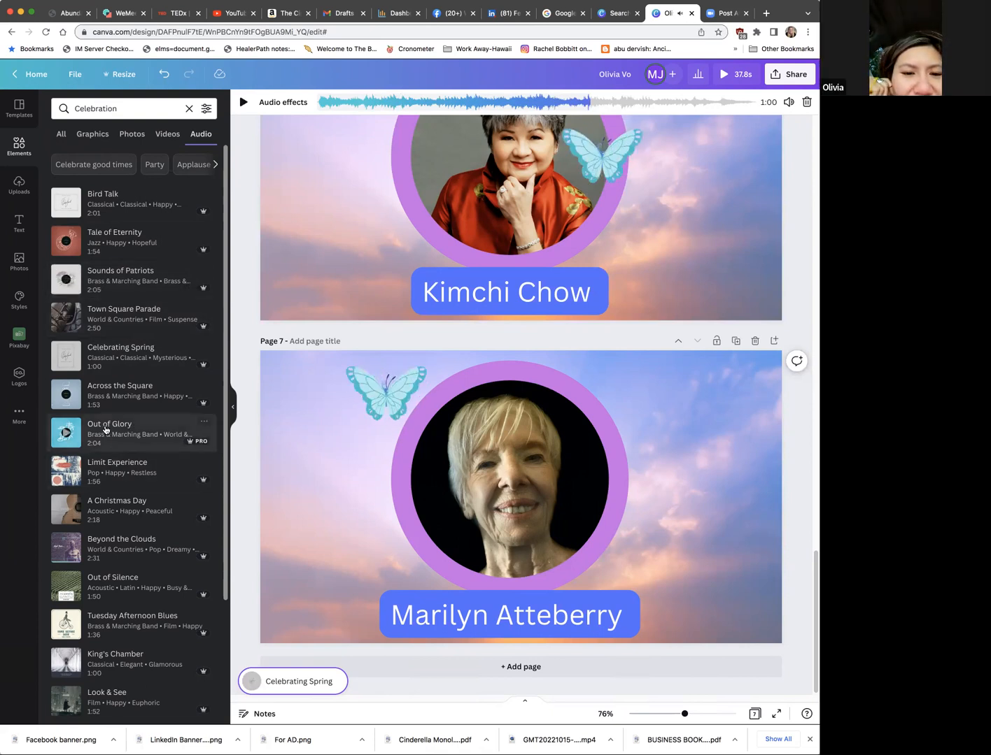
left_click(106, 428)
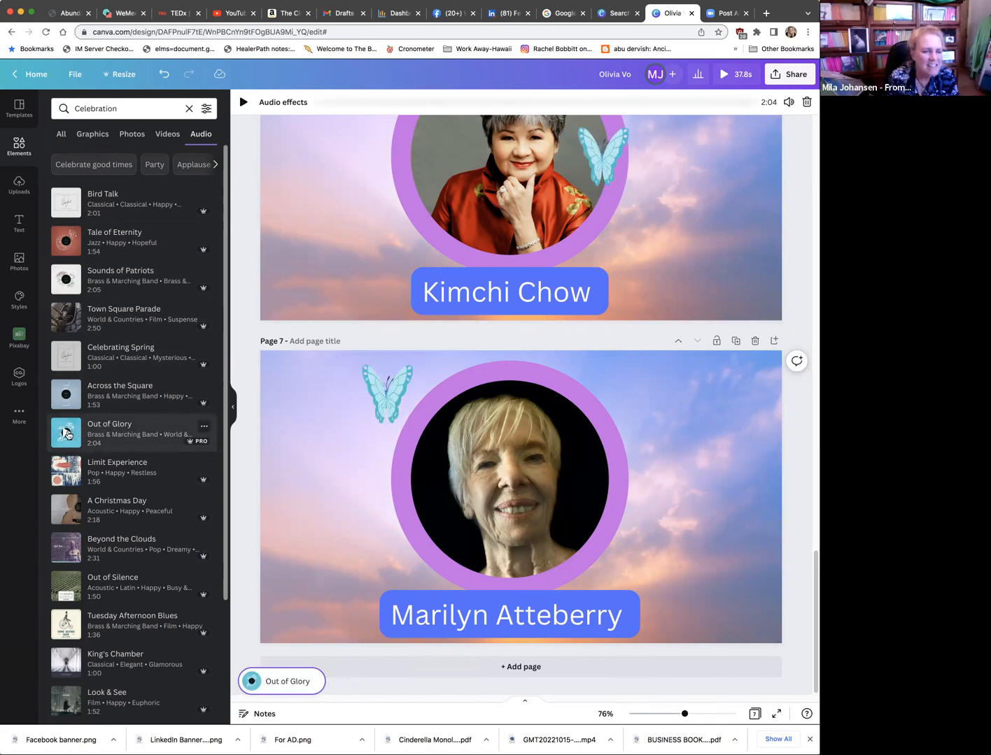
left_click(65, 433)
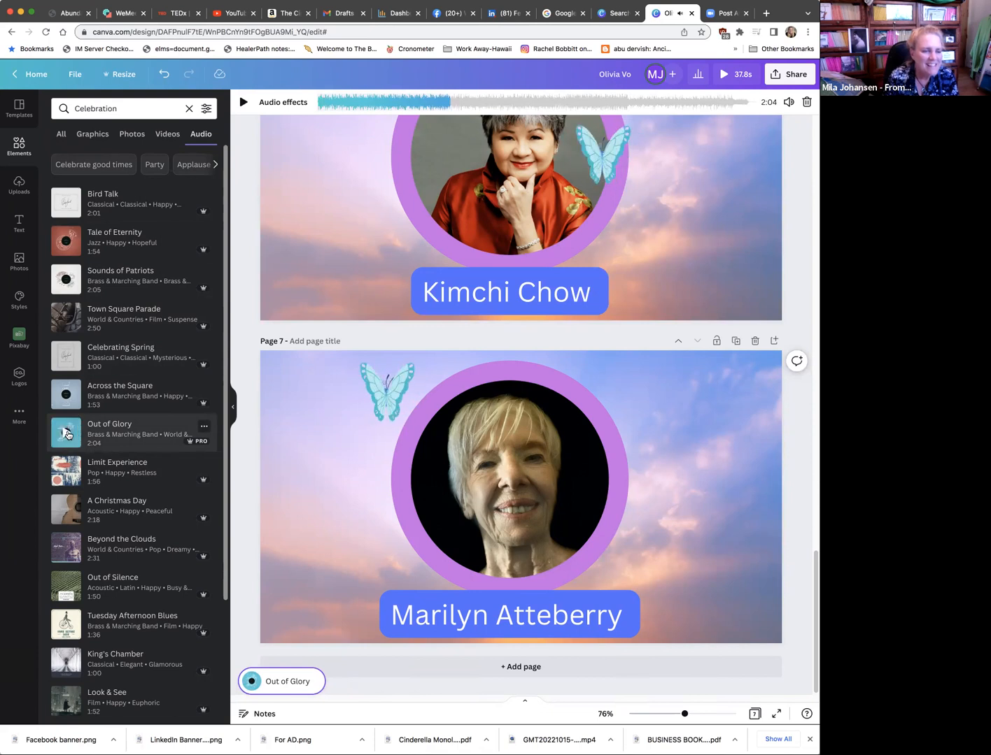
Step: Set Out of Silence as the design's background track and listen to its preview
left_click(101, 580)
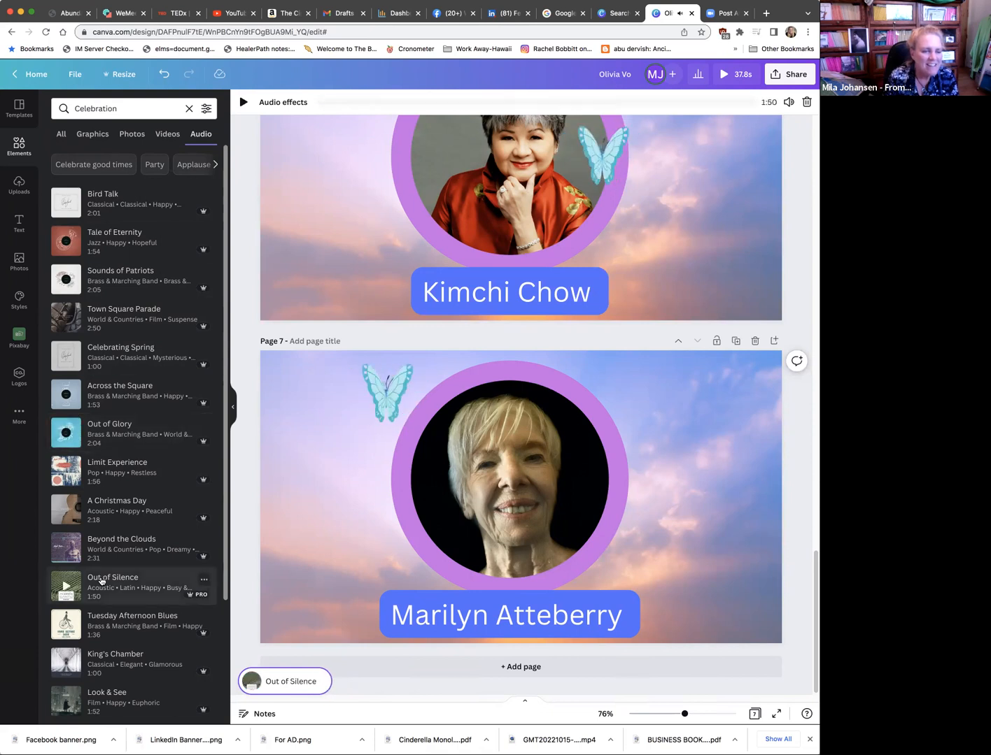
left_click(66, 587)
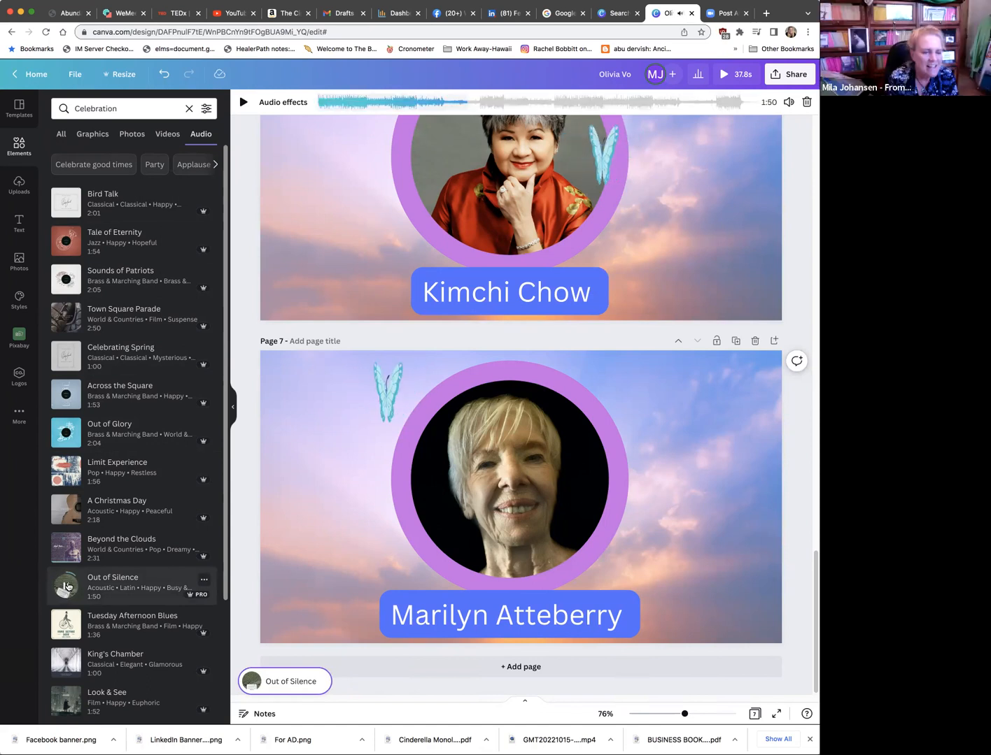
left_click(66, 587)
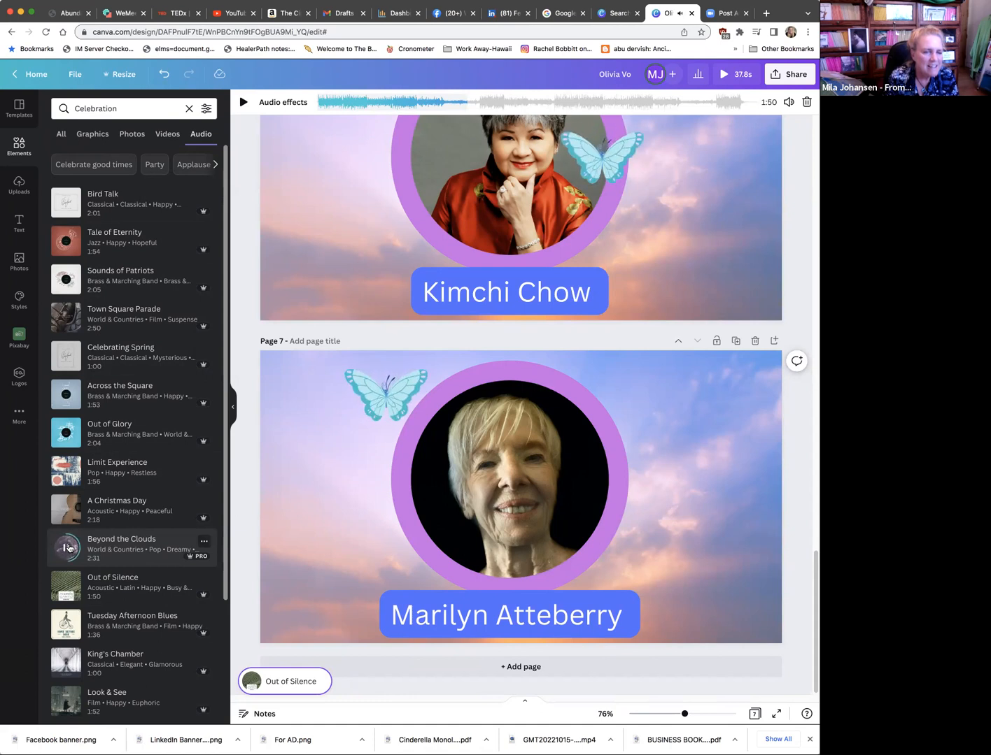
Step: Listen to the Beyond the Clouds, Look & See, Surf's On and Yoda previews among the Celebration audio results
left_click(69, 548)
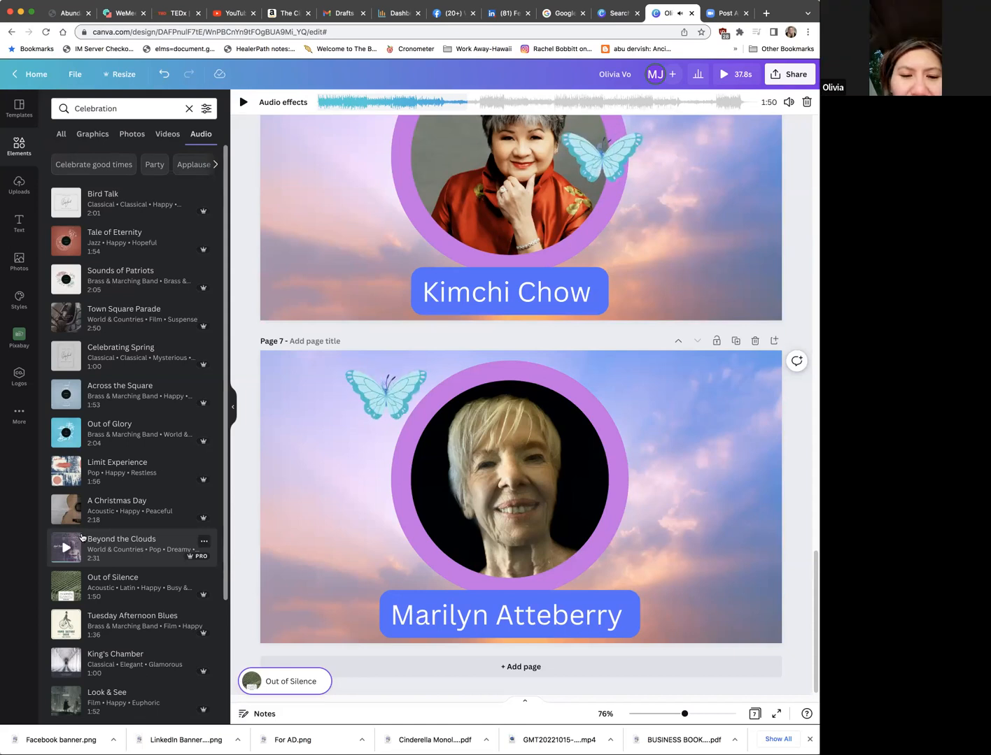
left_click(67, 703)
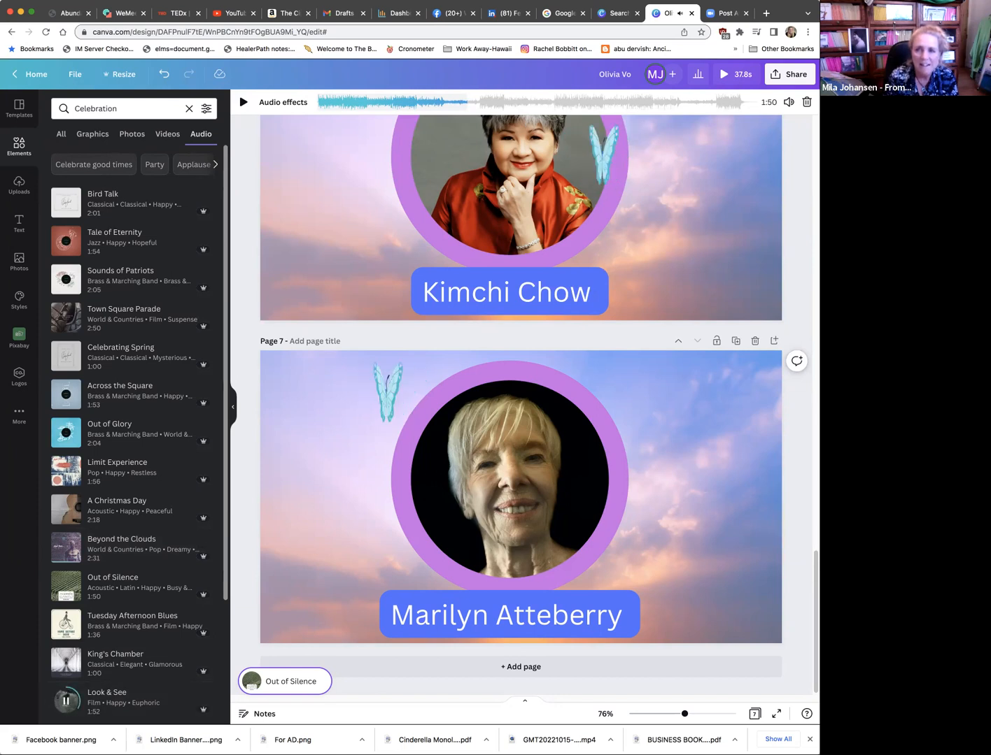
left_click(65, 701)
scroll(110, 647, "down", 2)
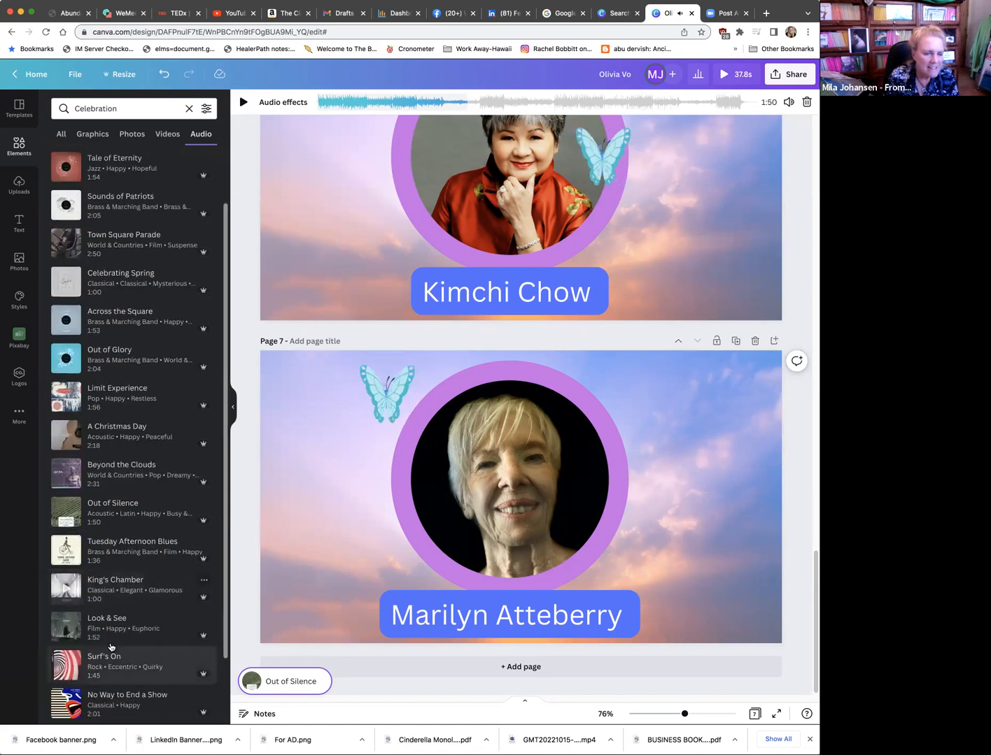
scroll(112, 646, "down", 1)
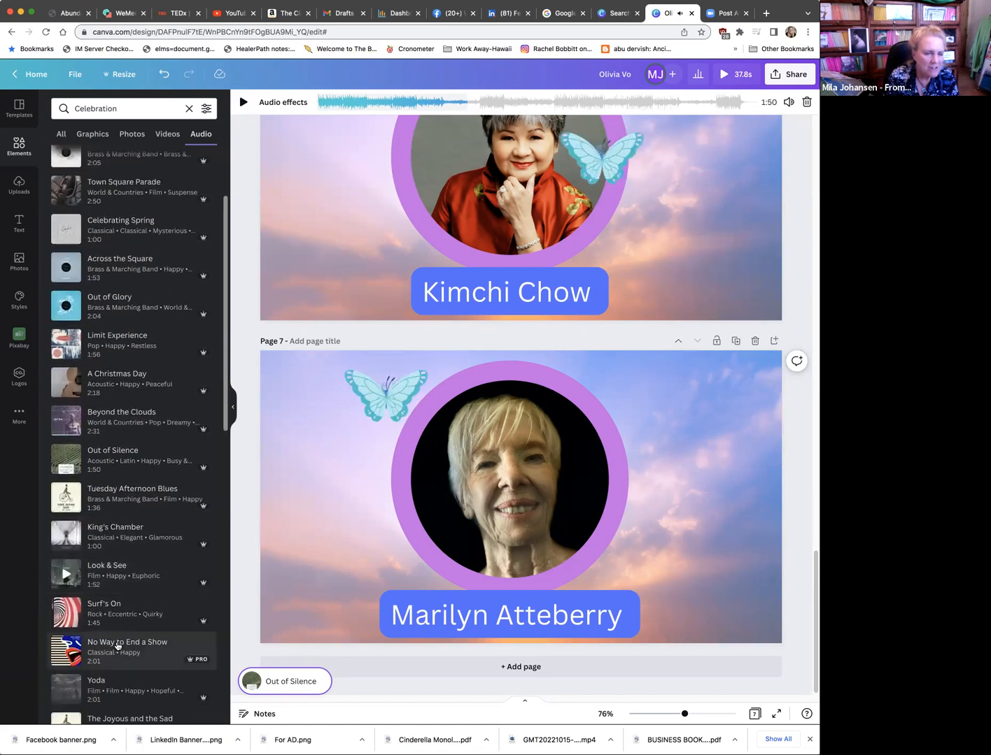
left_click(66, 612)
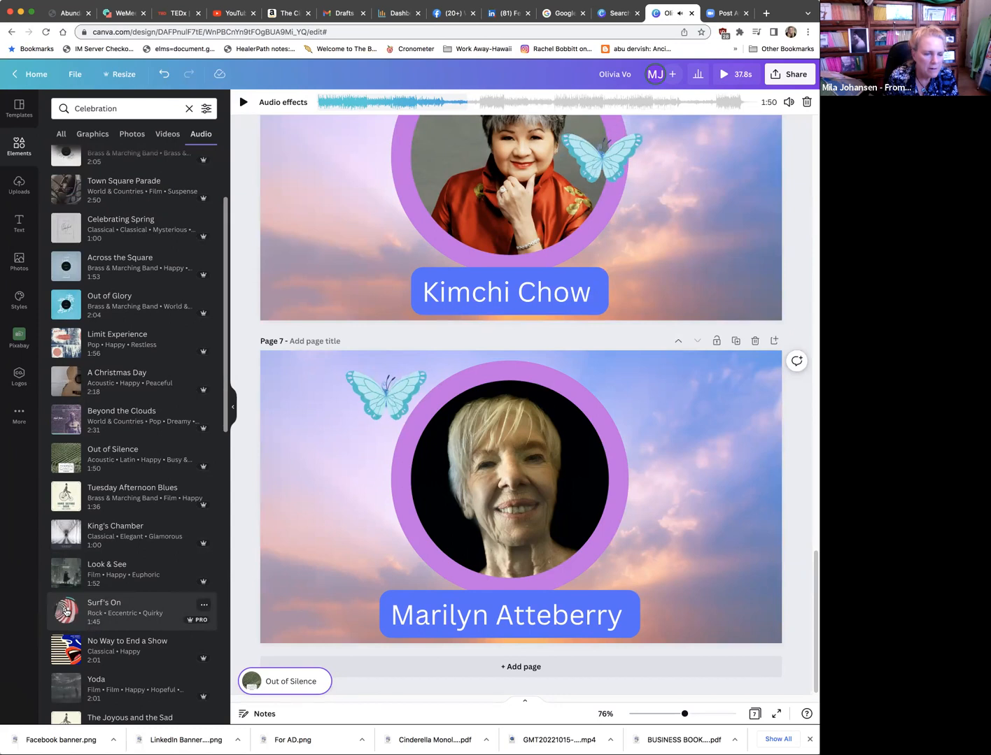
left_click(66, 612)
left_click(64, 685)
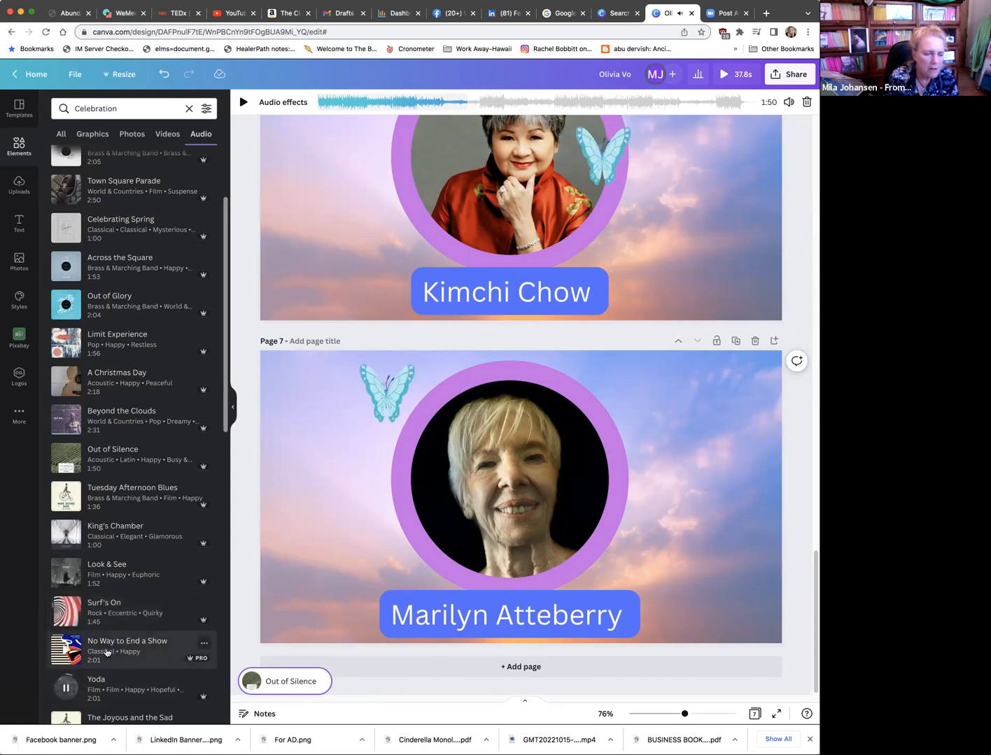
scroll(105, 652, "down", 3)
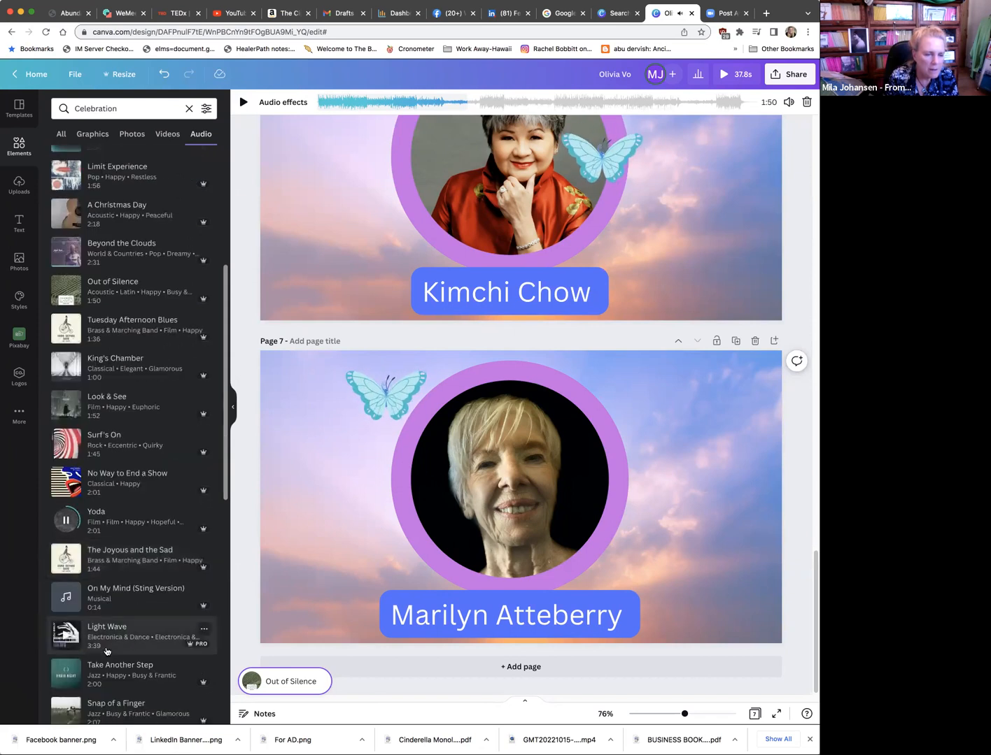
left_click(67, 518)
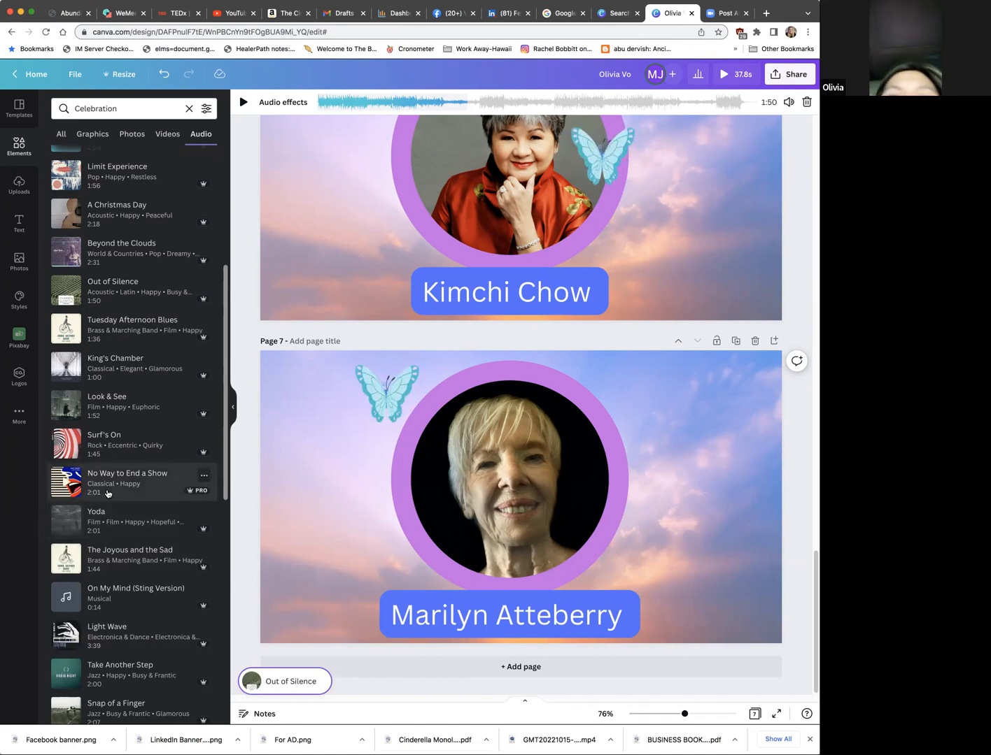
scroll(167, 283, "up", 5)
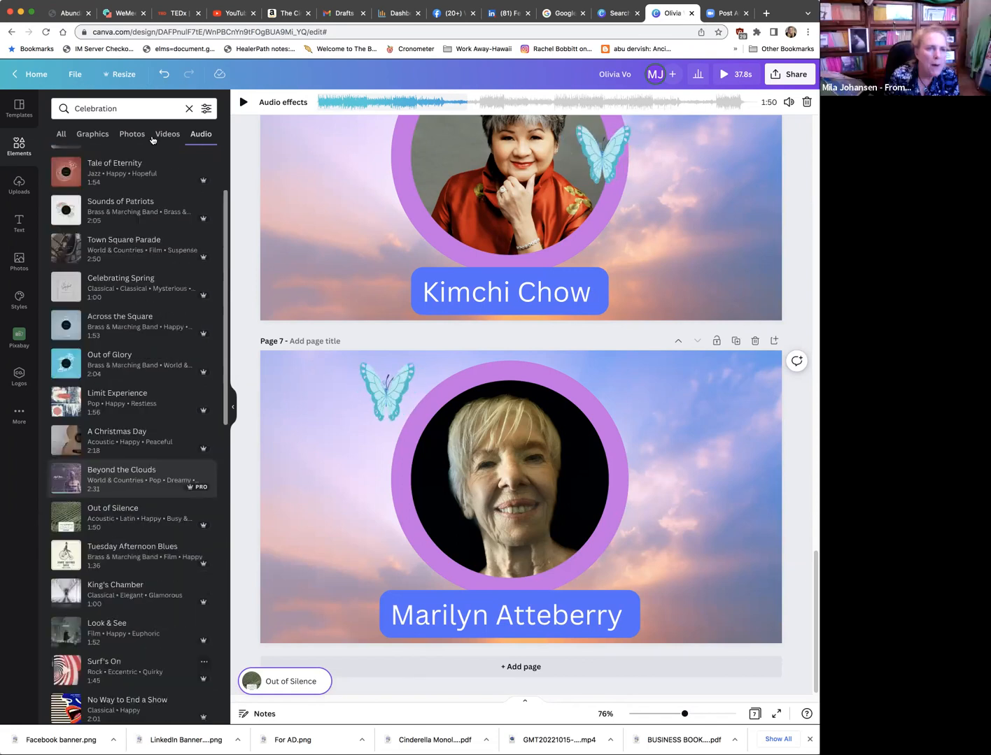
Step: Replace the Celebration search term and search the audio library for Cosmos
left_click(126, 116)
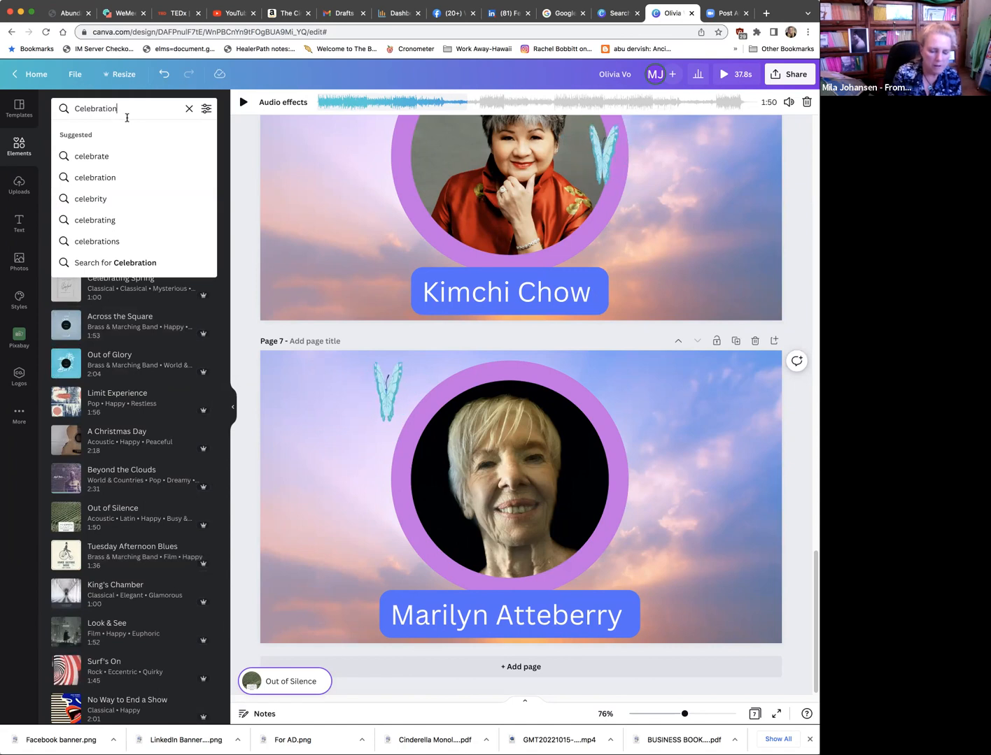
key("Return")
key("BackSpace")
key("BackSpace")
key("BackSpace")
key("BackSpace")
key("BackSpace")
key("BackSpace")
key("BackSpace")
key("BackSpace")
key("BackSpace")
key("BackSpace")
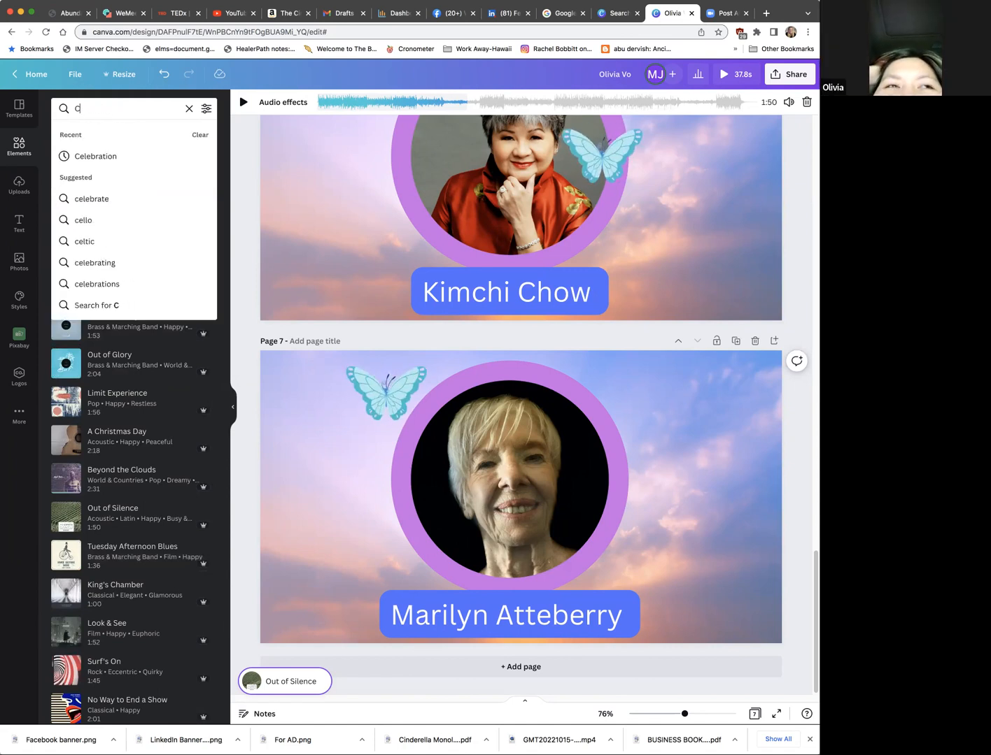
key("BackSpace")
type("Cosmos")
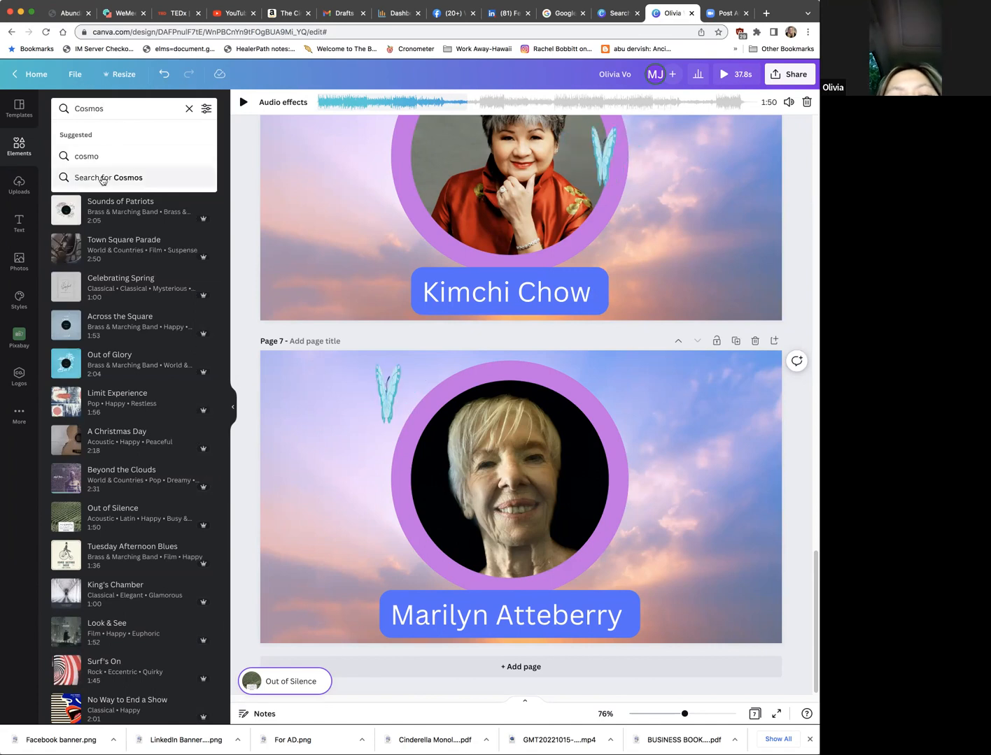
left_click(103, 181)
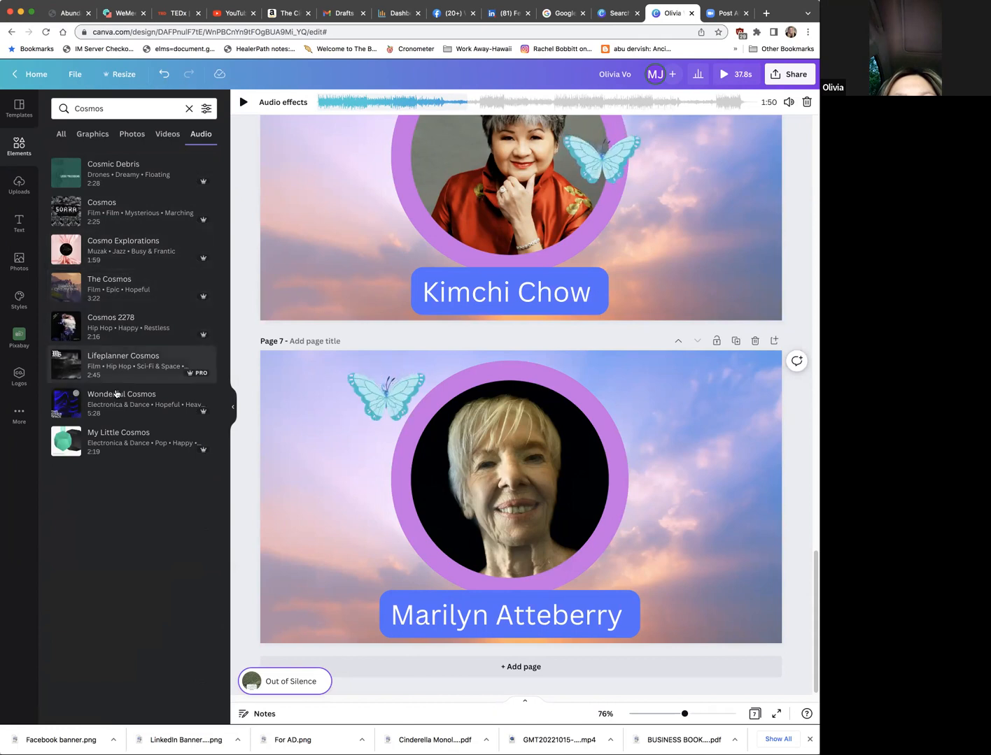
Step: Listen to the My Little Cosmos, Wonderful Cosmos, The Cosmos and Cosmos previews among the audio results
left_click(66, 442)
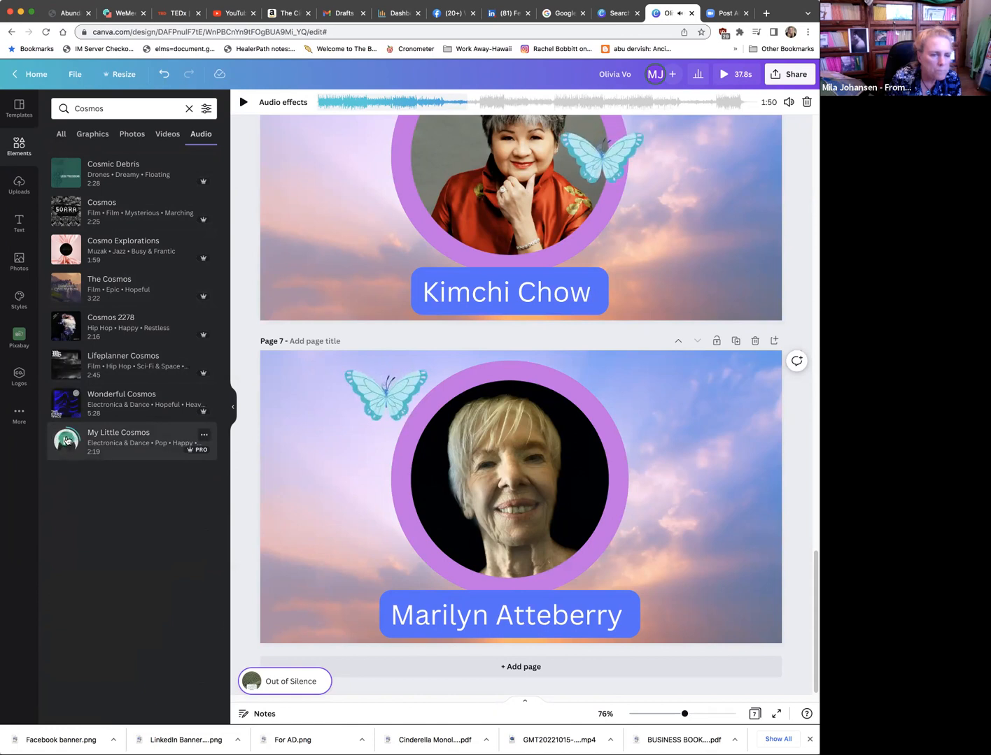
left_click(67, 441)
left_click(67, 403)
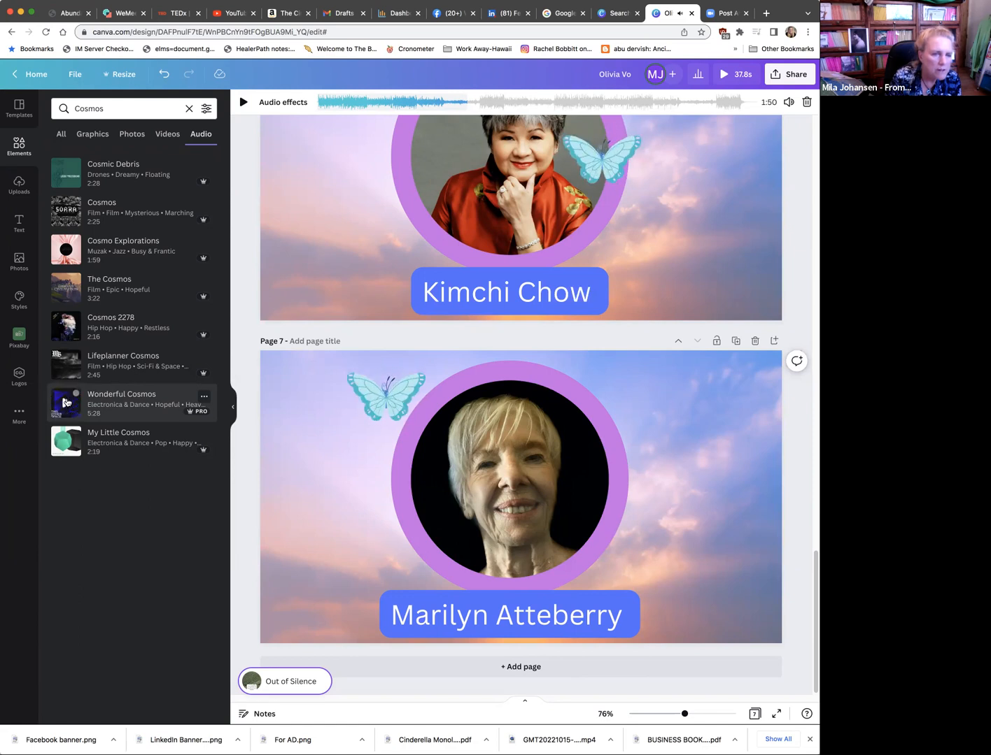
left_click(70, 291)
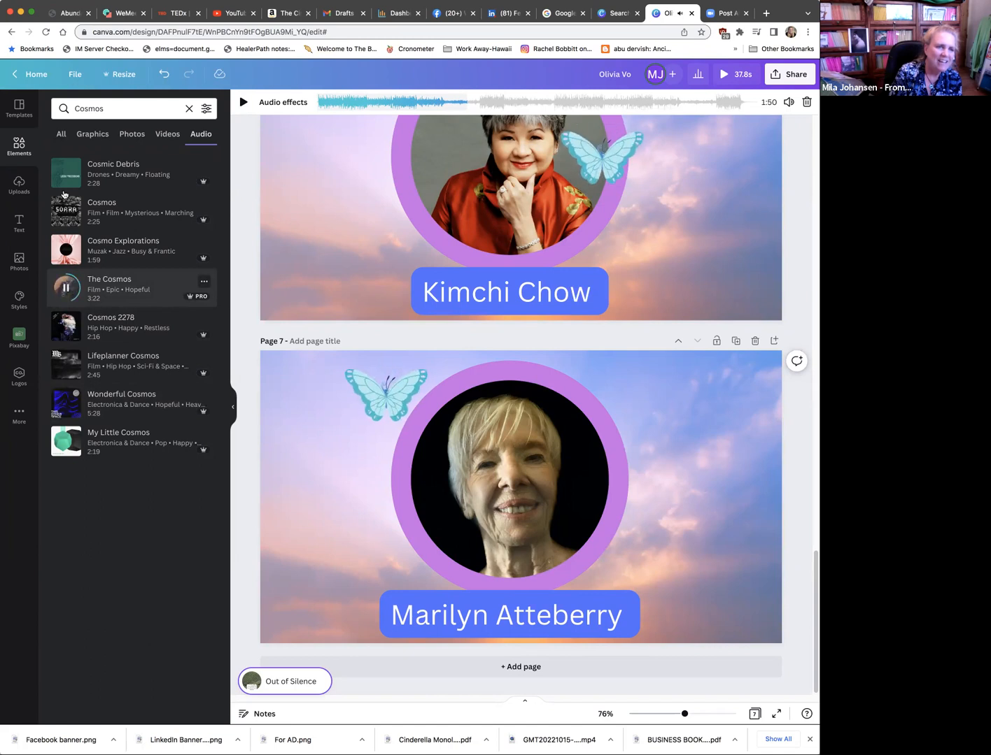
left_click(70, 213)
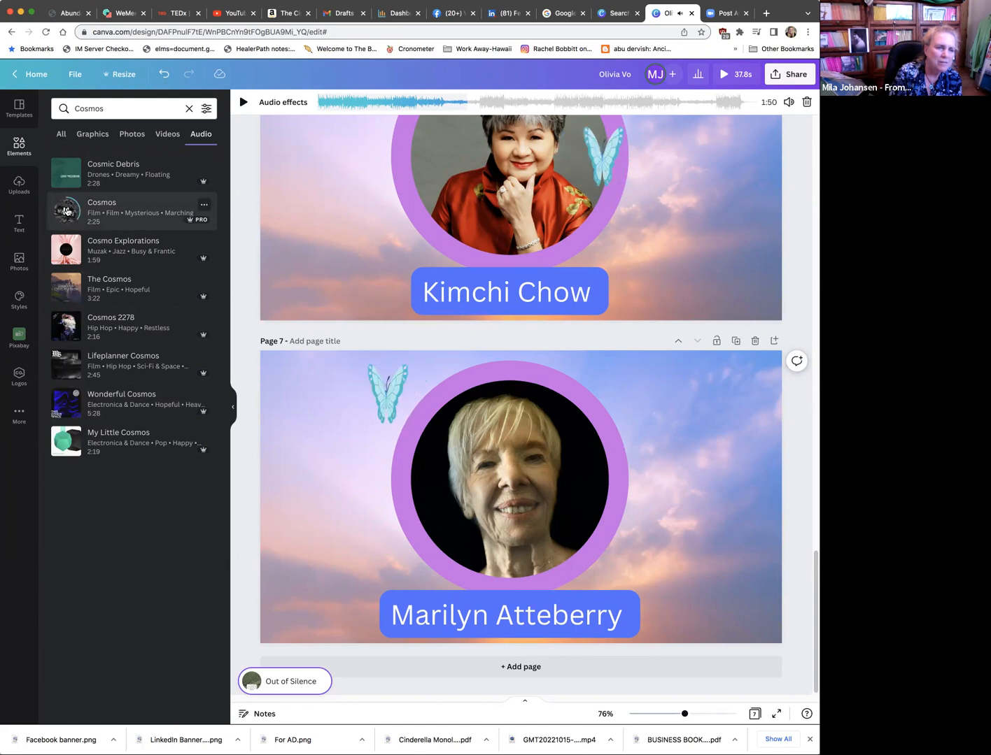
left_click(67, 212)
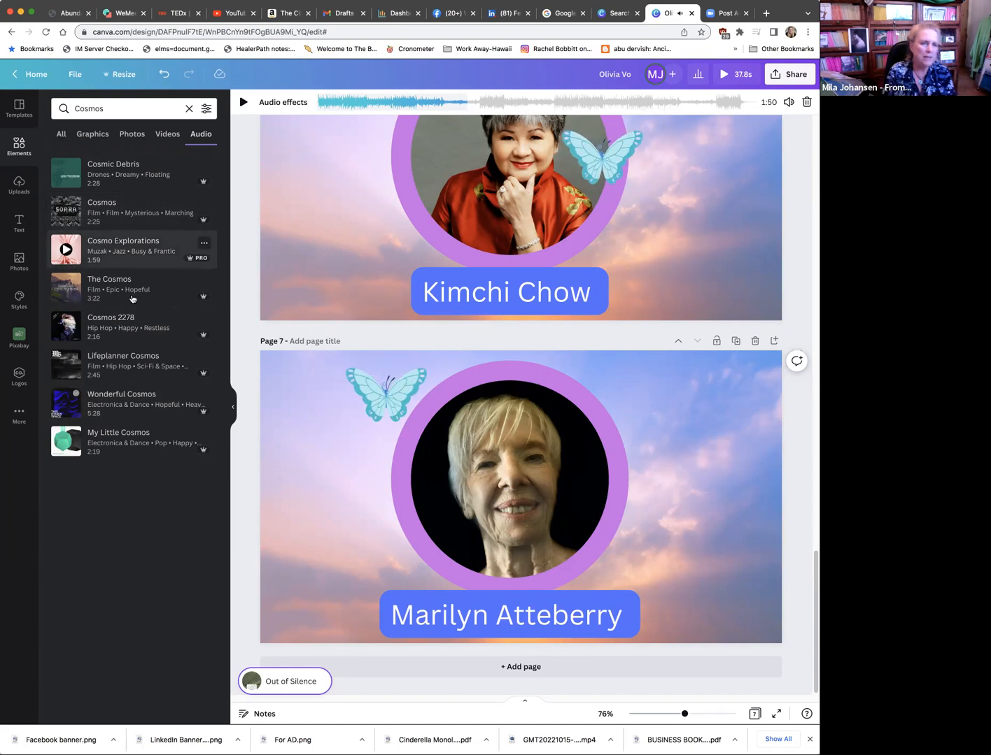
left_click(67, 441)
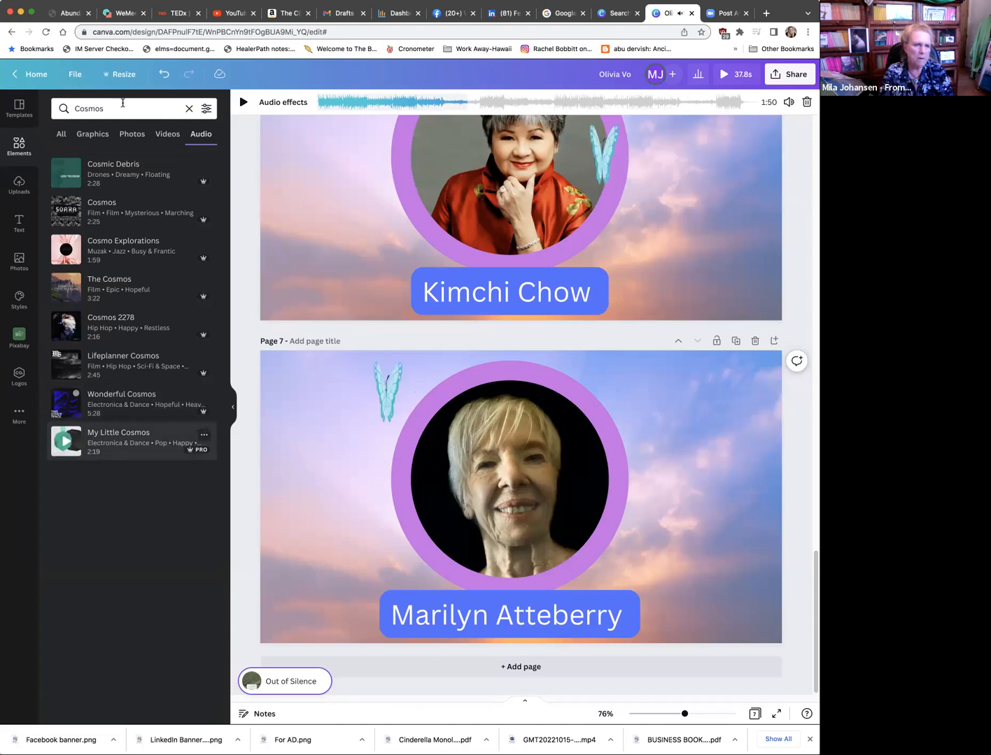
Step: Search the audio library for Travel instead of Cosmos
double_click(87, 109)
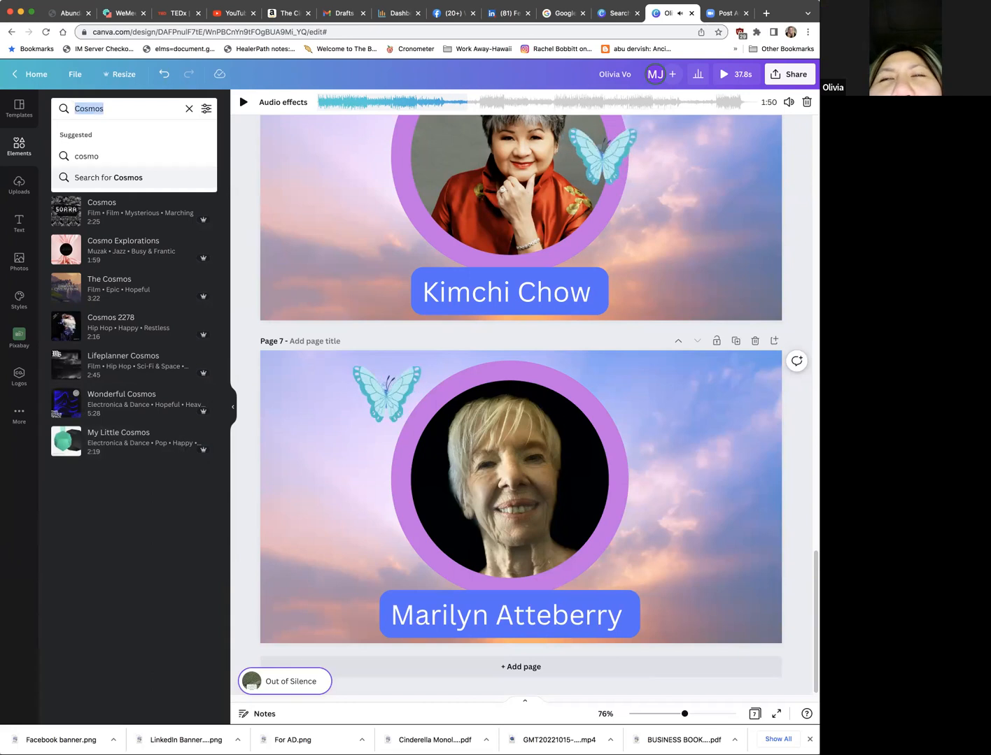
type("Ether")
key("BackSpace")
key("BackSpace")
key("BackSpace")
key("BackSpace")
key("BackSpace")
type("Travel")
key("Return")
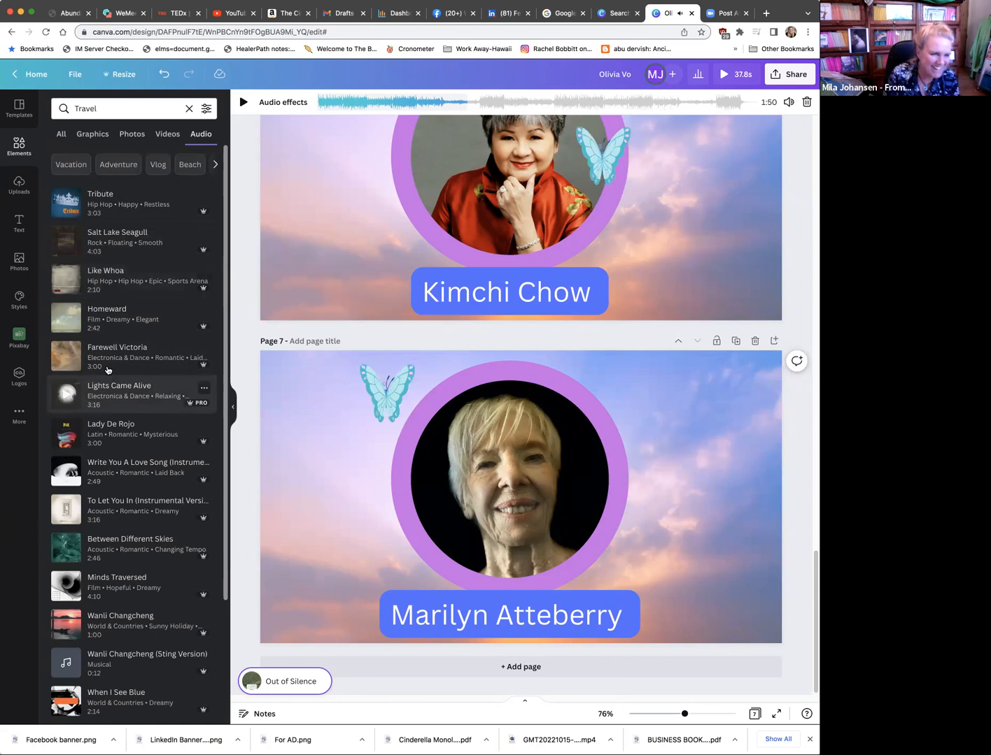
Step: Listen to the Lady De Rojo, Write You A Love Song, Minds Traversed, When I See Blue and World Traveler previews among the Travel results
left_click(67, 432)
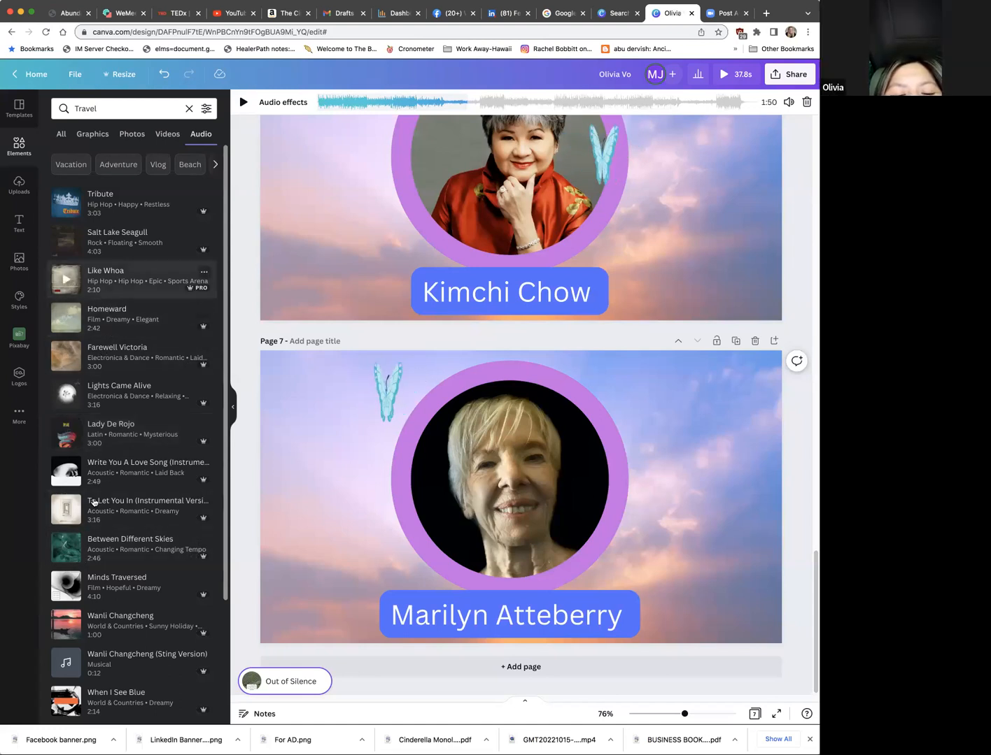
left_click(68, 472)
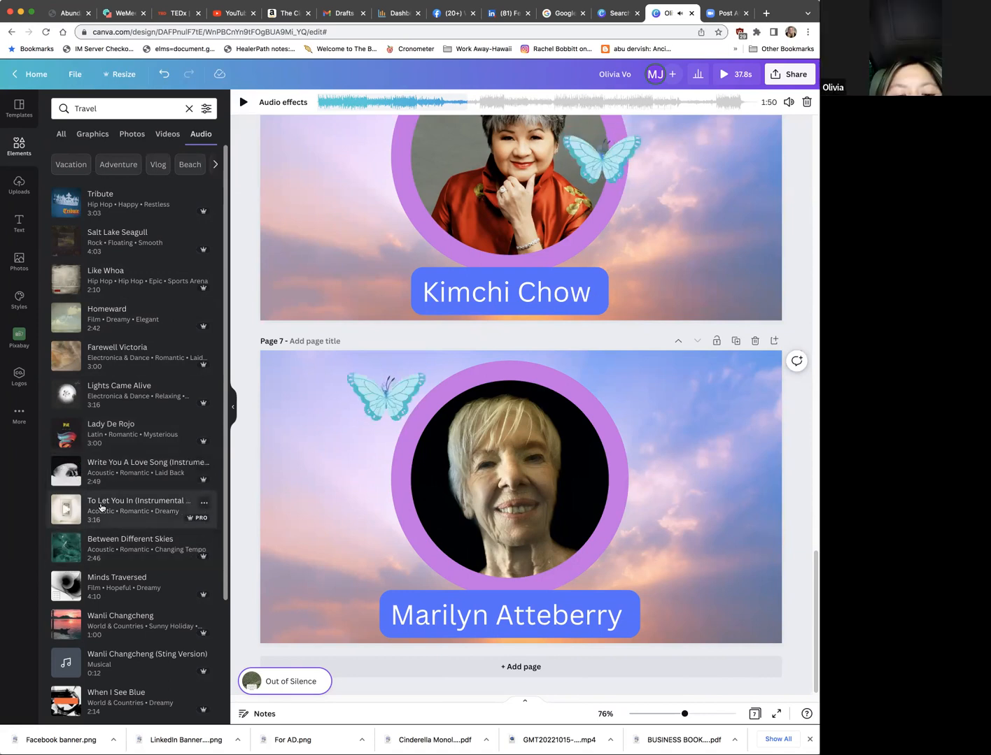
scroll(100, 507, "down", 1)
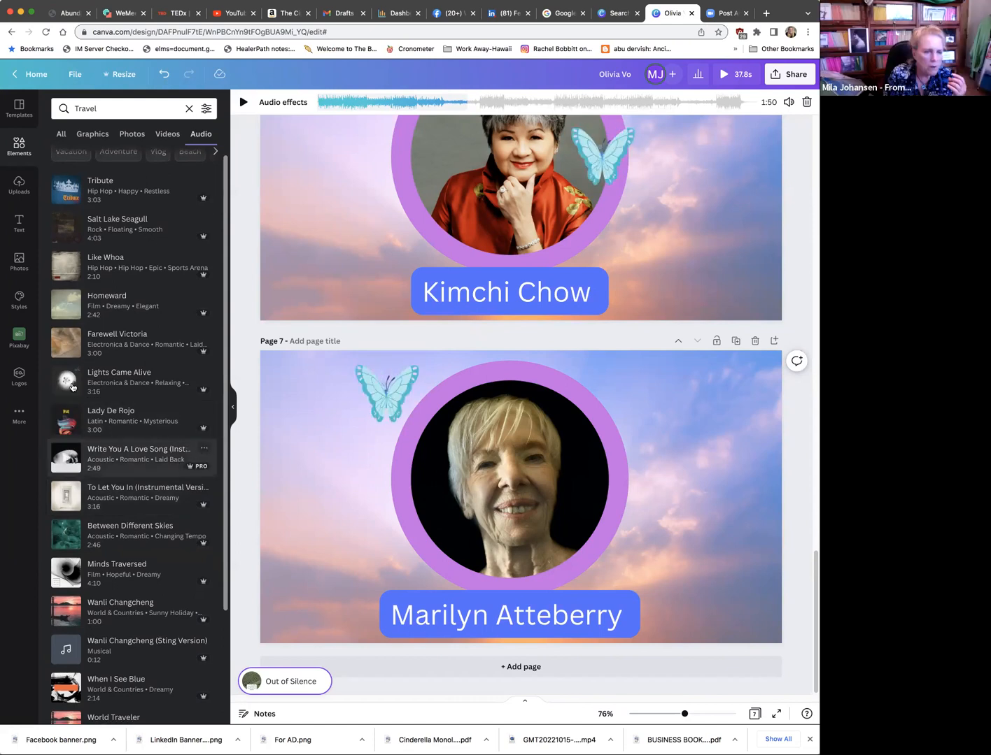
scroll(69, 463, "down", 1)
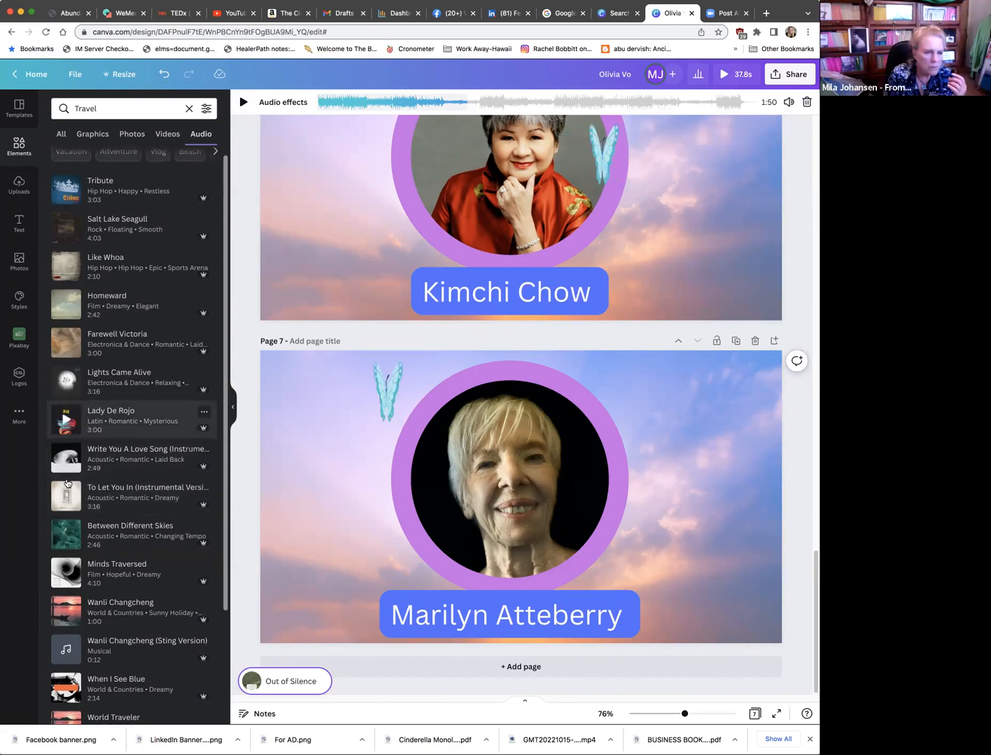
left_click(68, 572)
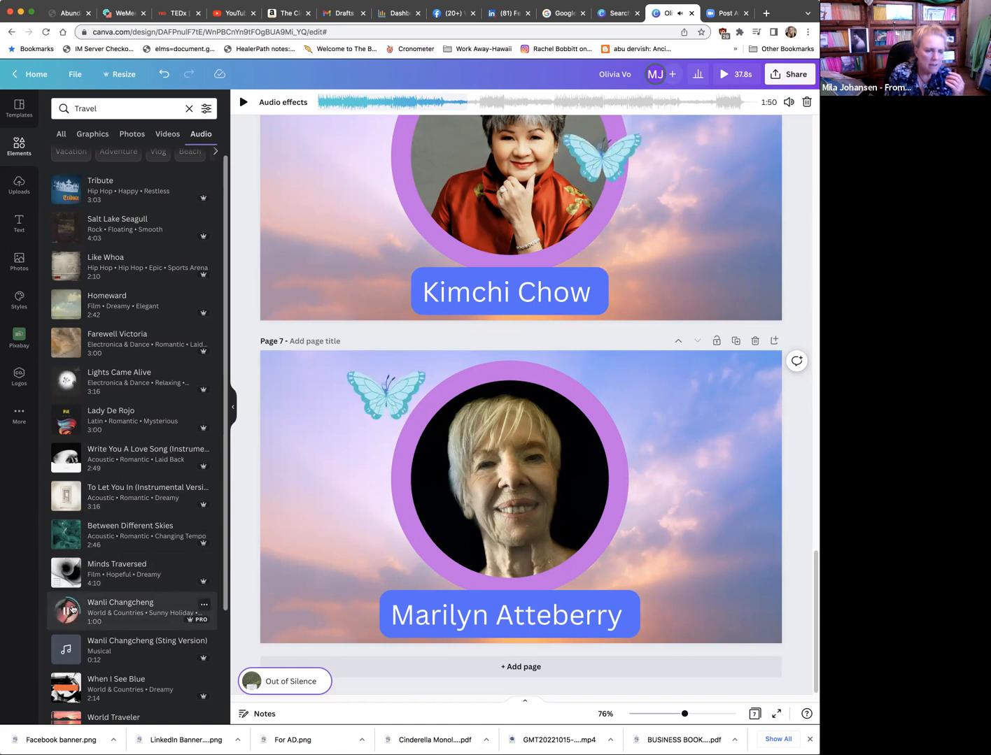
left_click(65, 689)
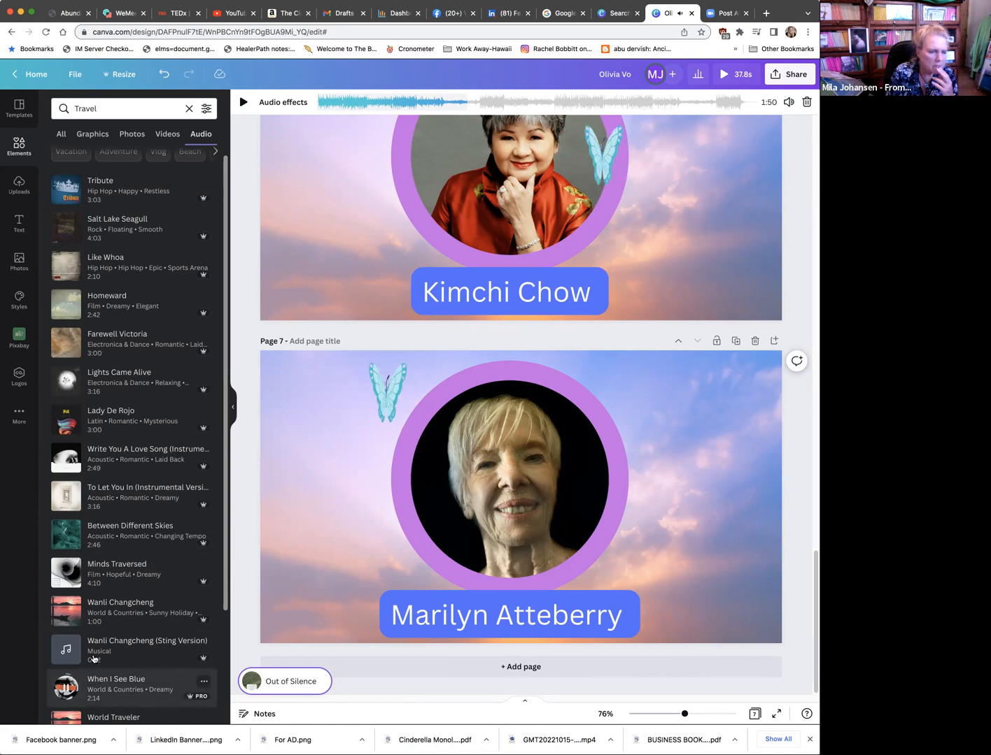
scroll(93, 658, "down", 2)
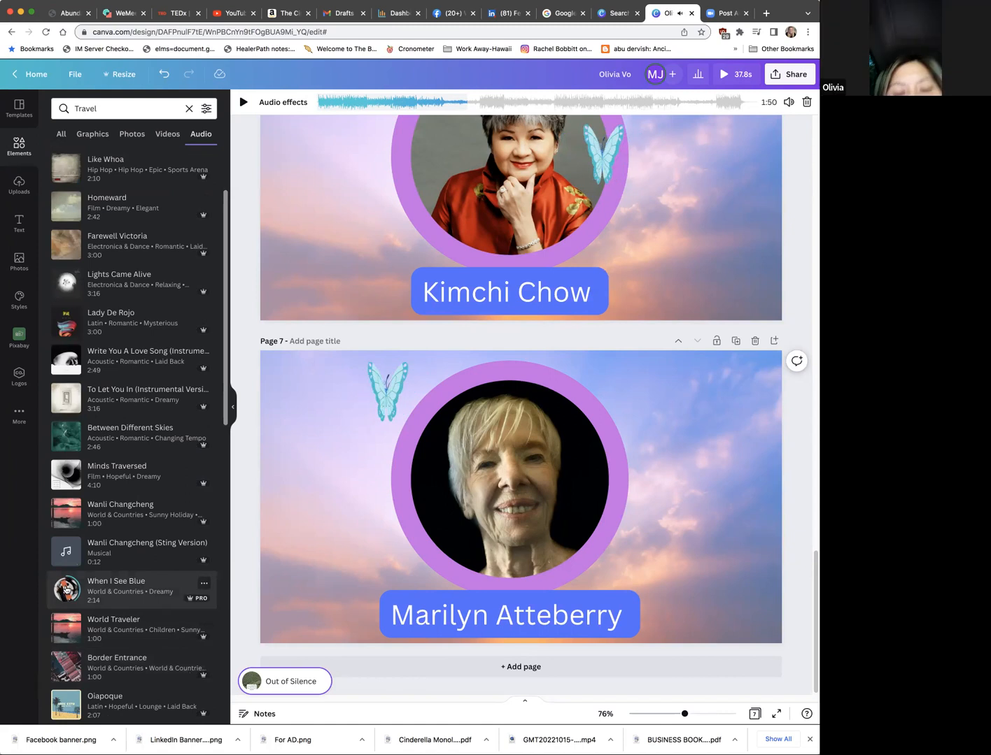
left_click(66, 590)
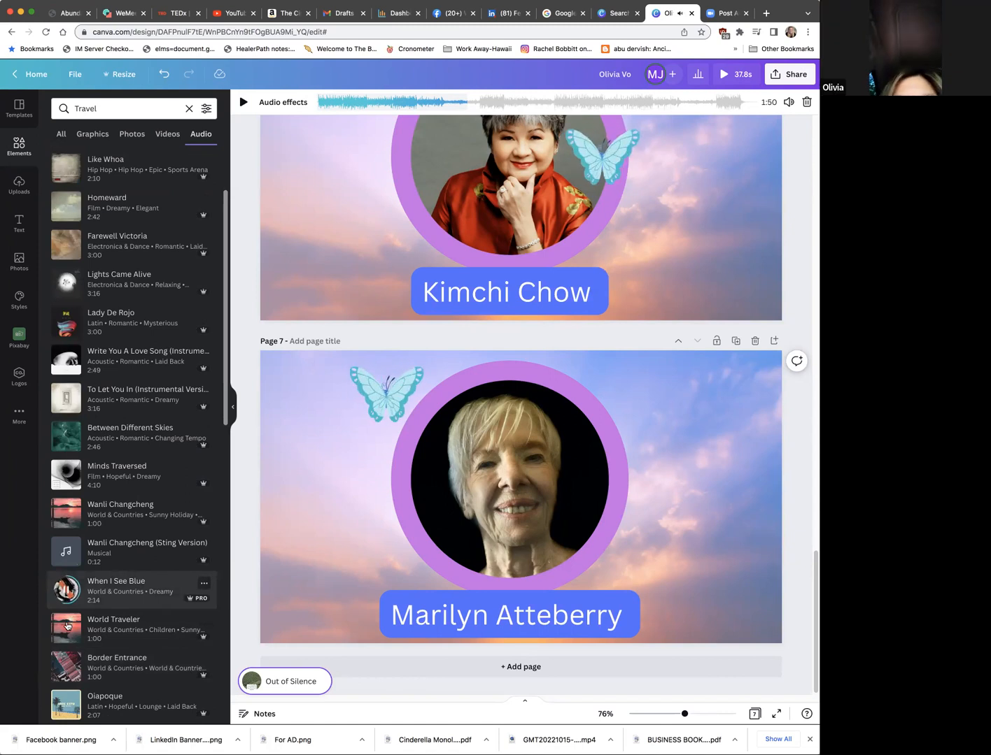
left_click(67, 628)
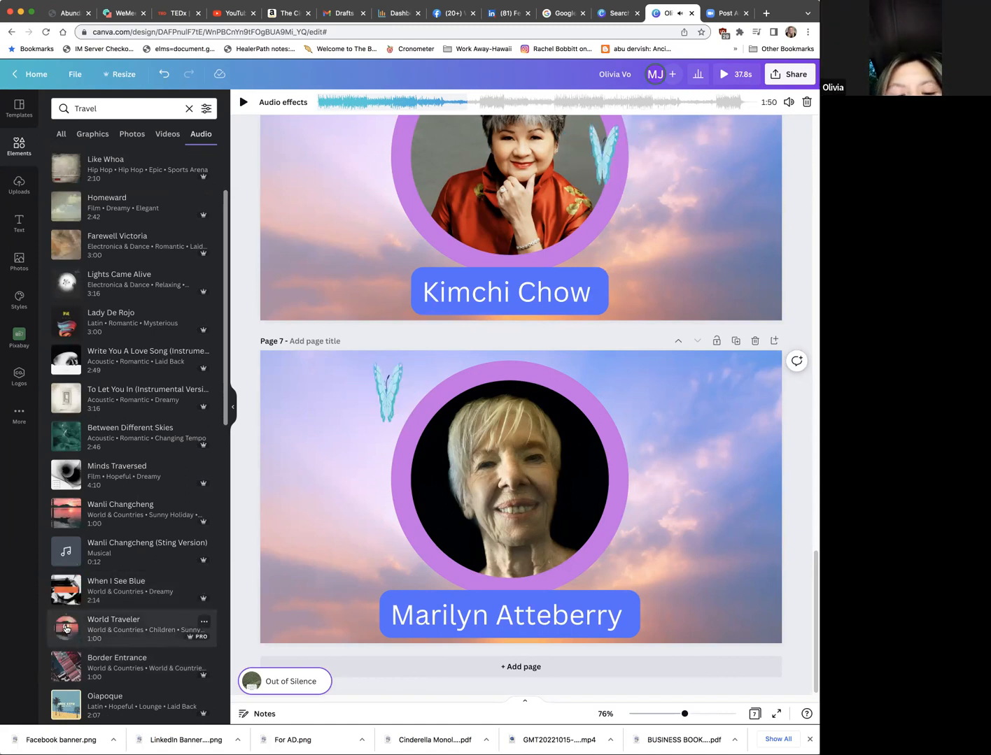
left_click_drag(67, 629, 9, 171)
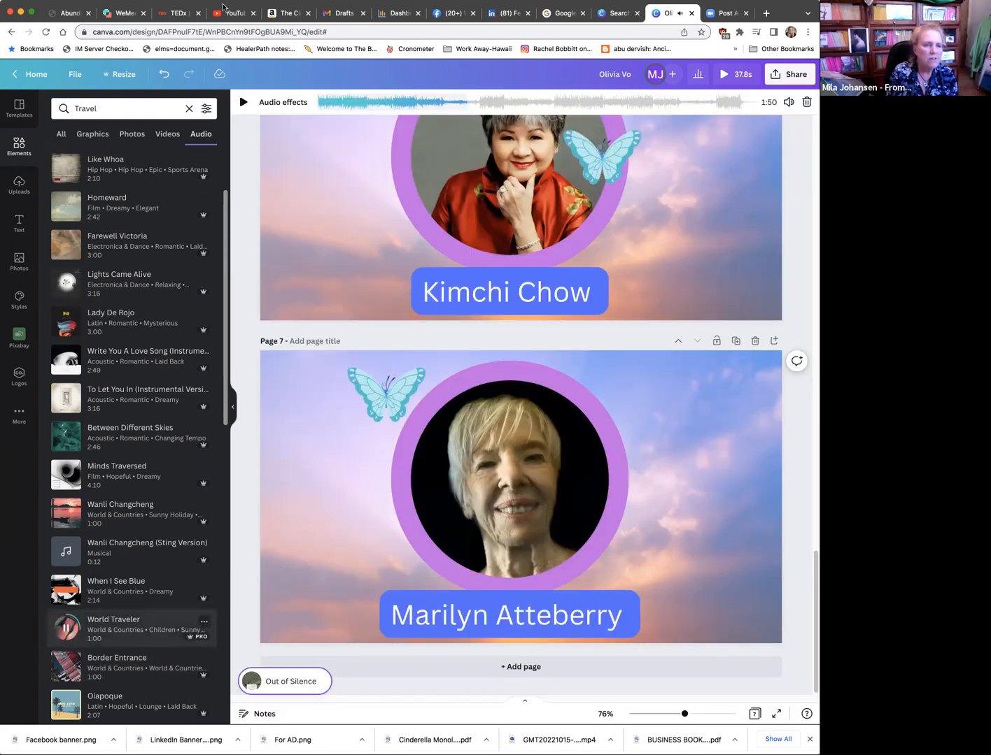
Step: Search the audio library for ethereal tracks
left_click(98, 107)
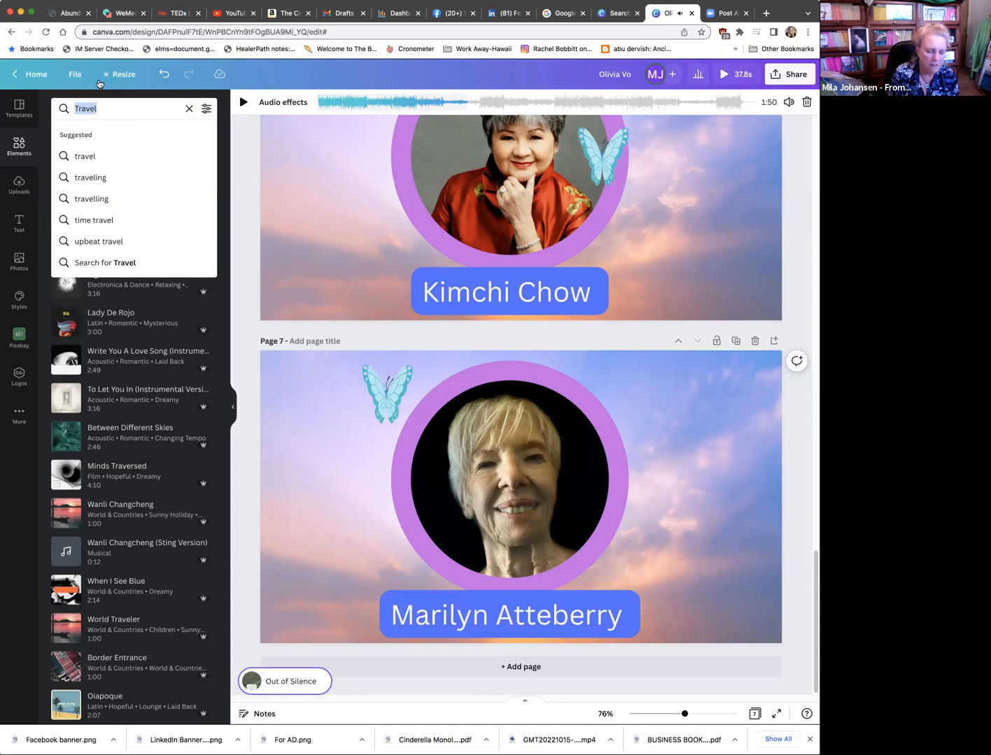
type("ether")
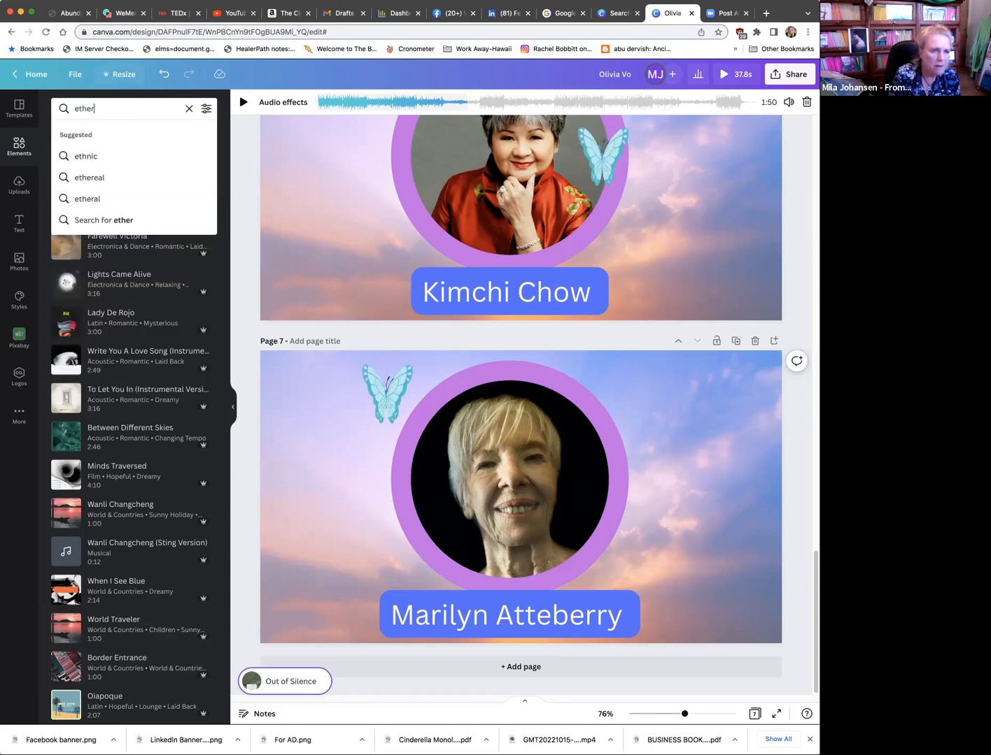
type("eal")
key("Return")
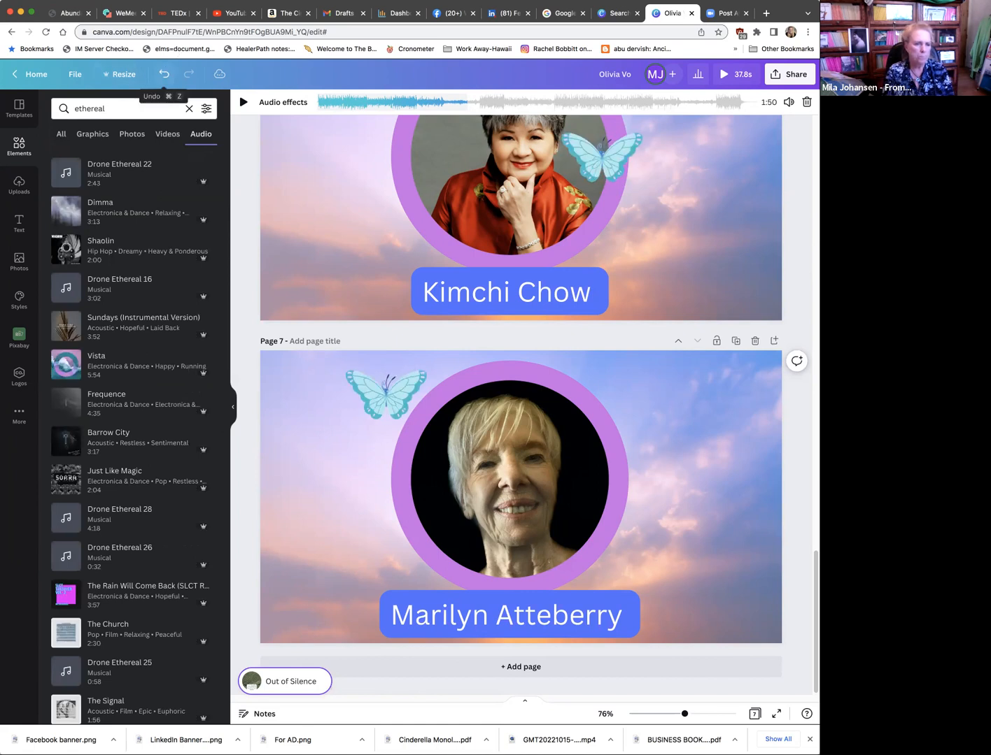
Step: Sample Barrow City and Sundays (Instrumental Version), and set Sundays (Instrumental Version) as the design's background track
left_click(67, 440)
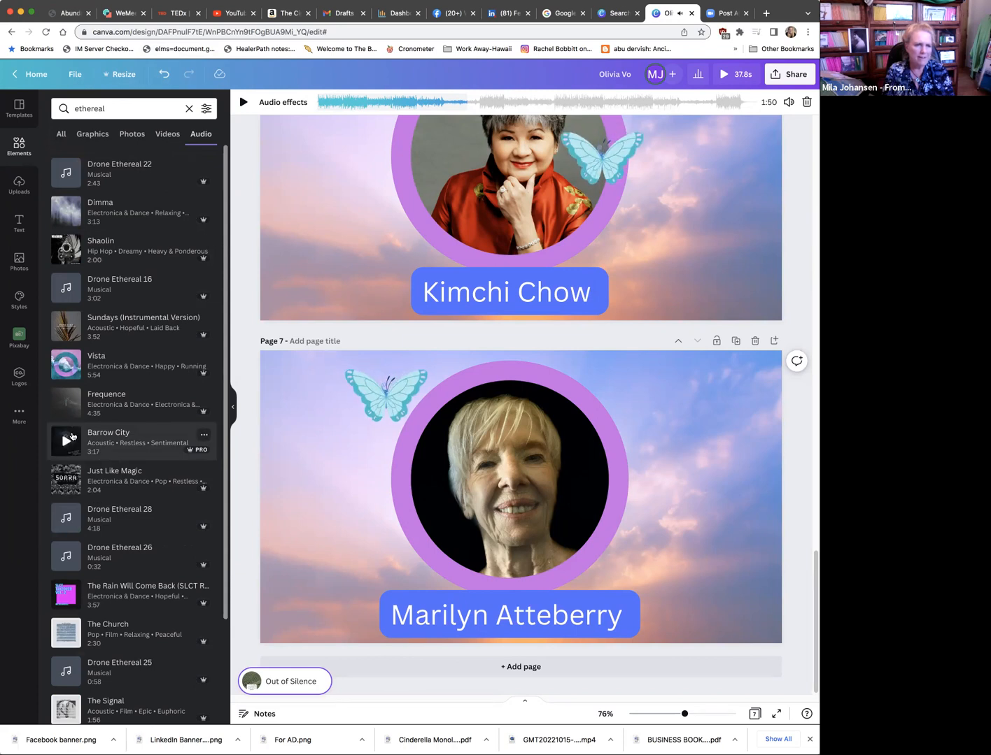
left_click(65, 325)
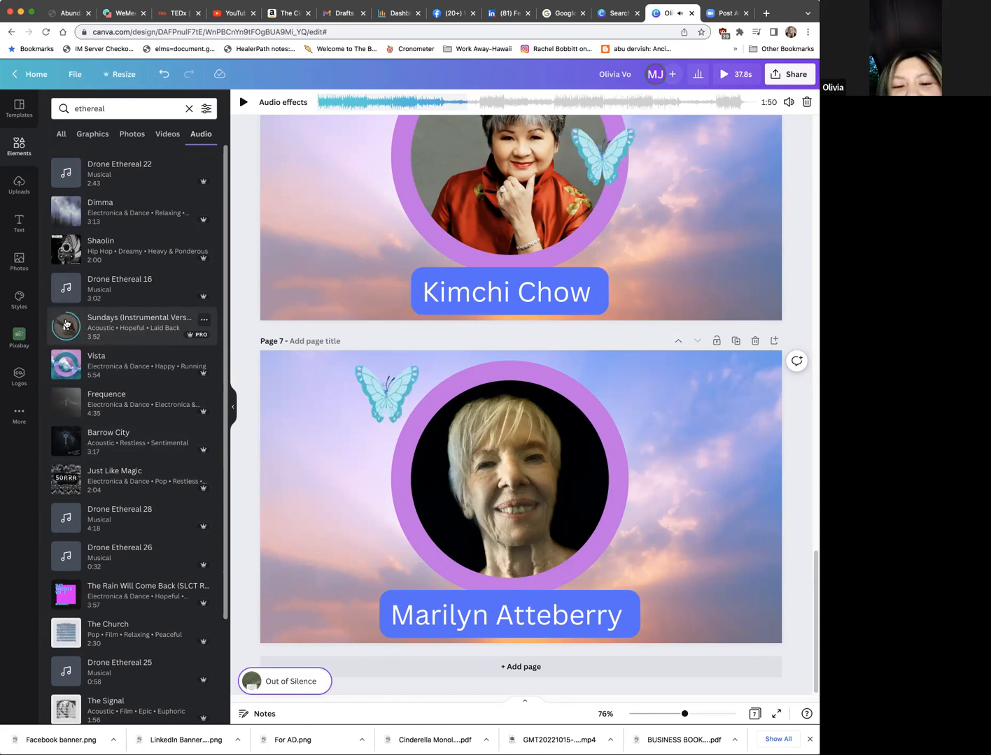
left_click(66, 328)
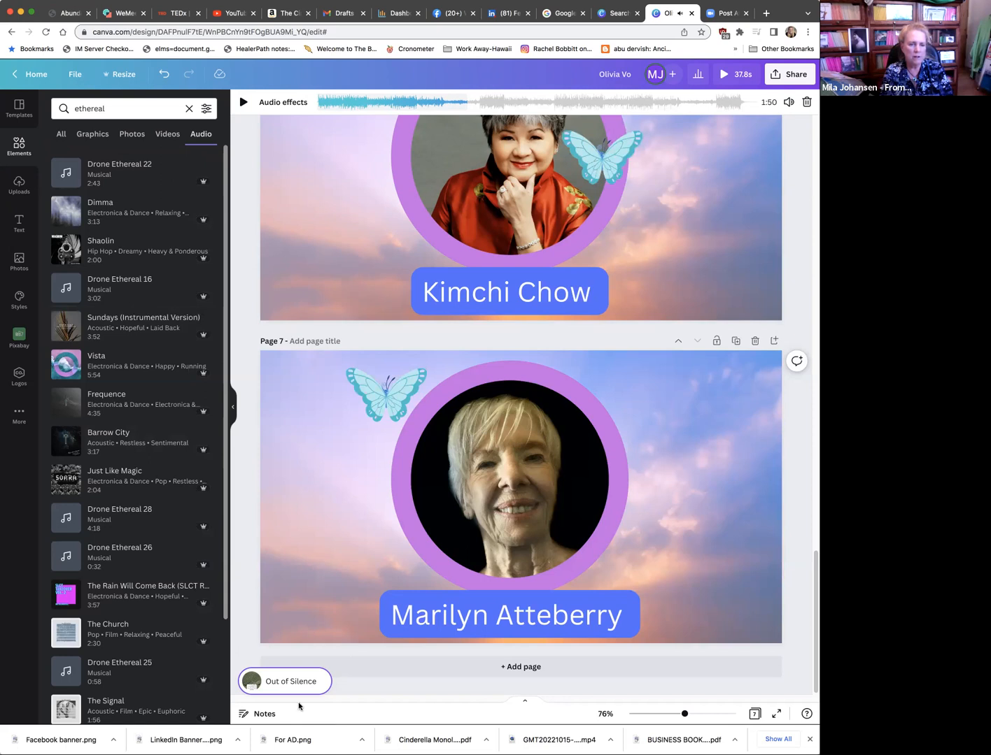
left_click(102, 319)
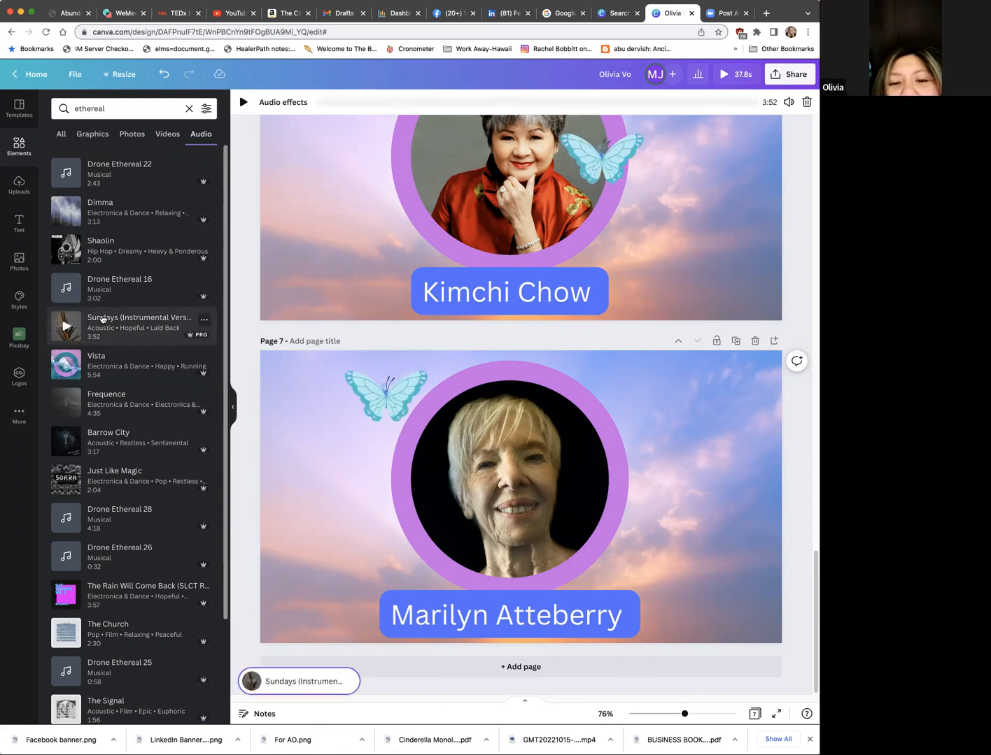
Step: Return to page 1 and open the full video preview twice to check it, closing it each time
left_click(774, 434)
scroll(762, 433, "up", 2)
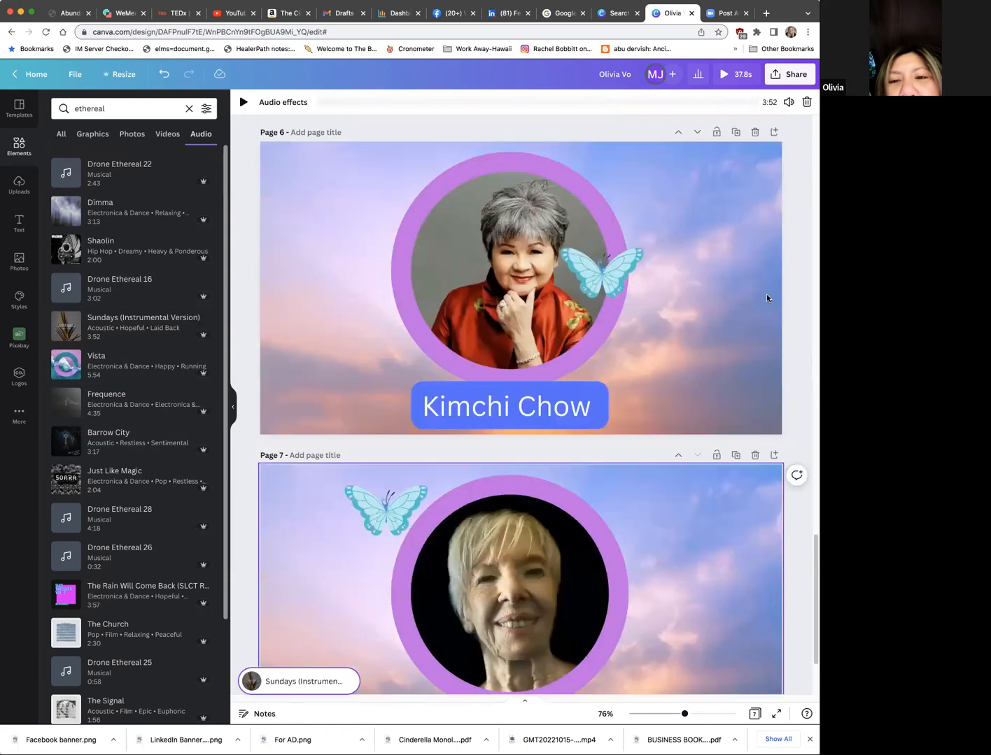
scroll(767, 296, "up", 20)
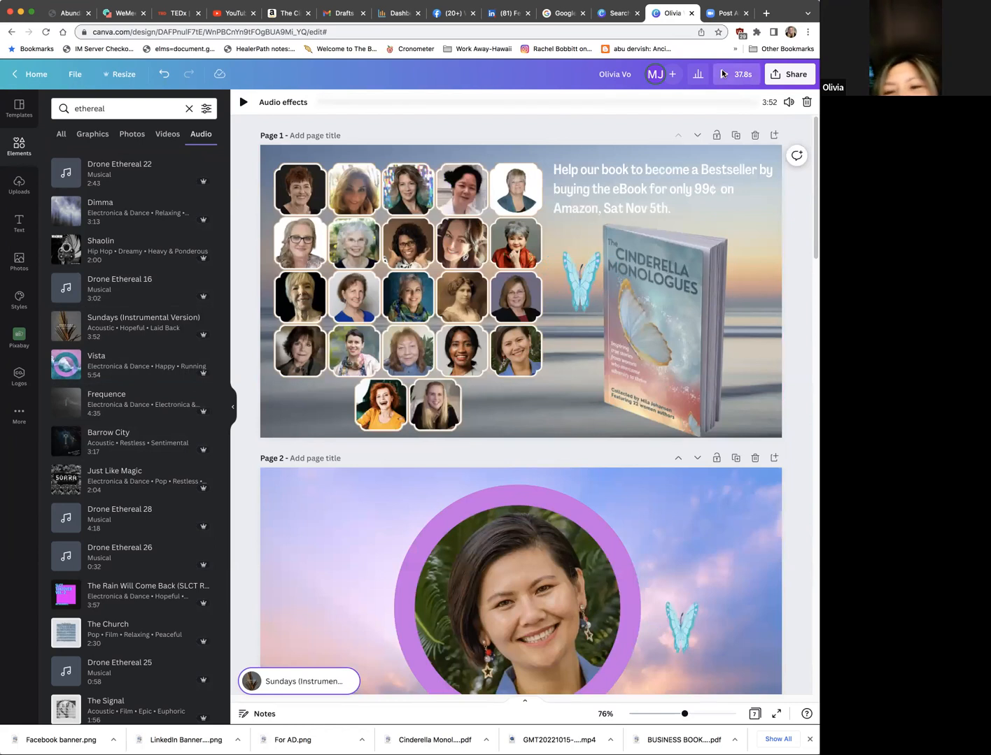
left_click(723, 73)
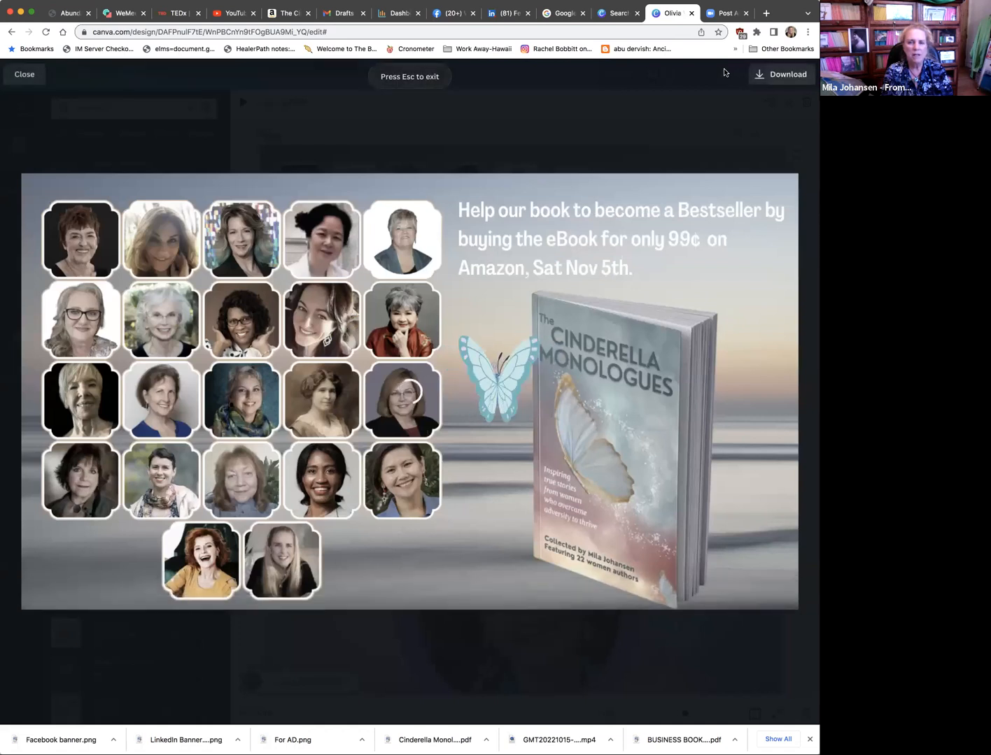
left_click(25, 74)
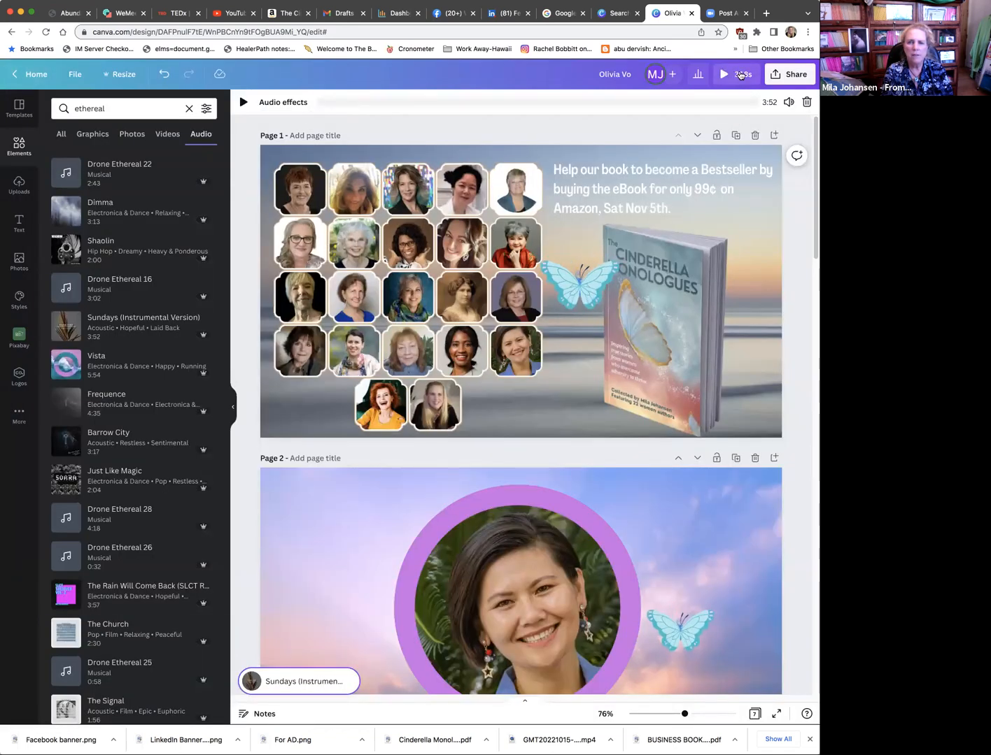
left_click(739, 75)
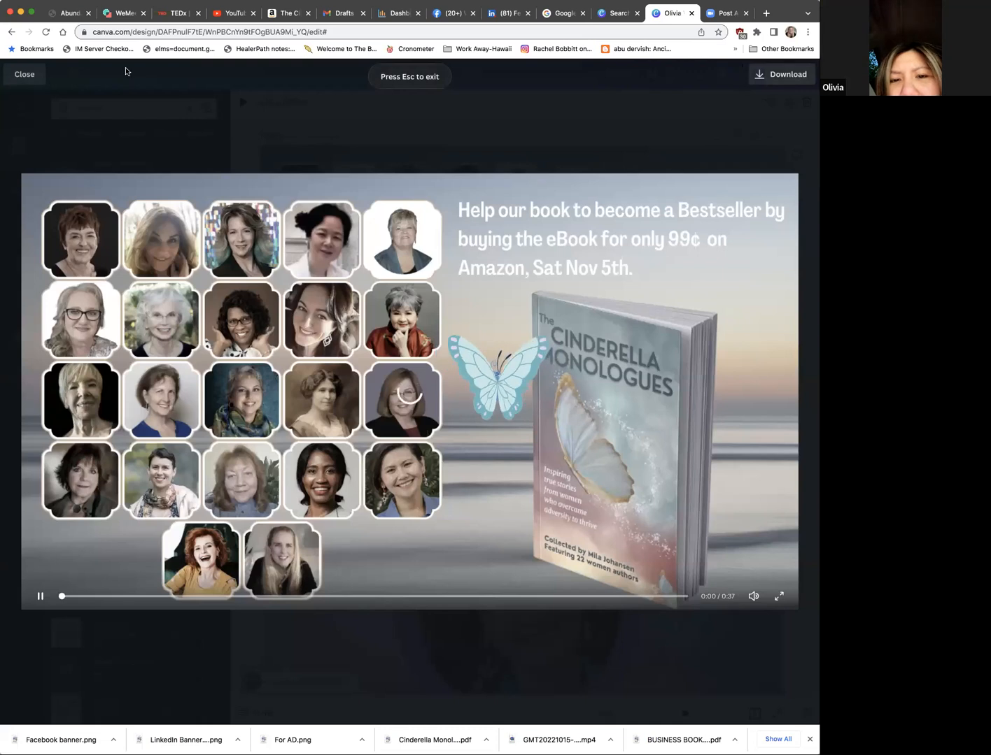
left_click(25, 76)
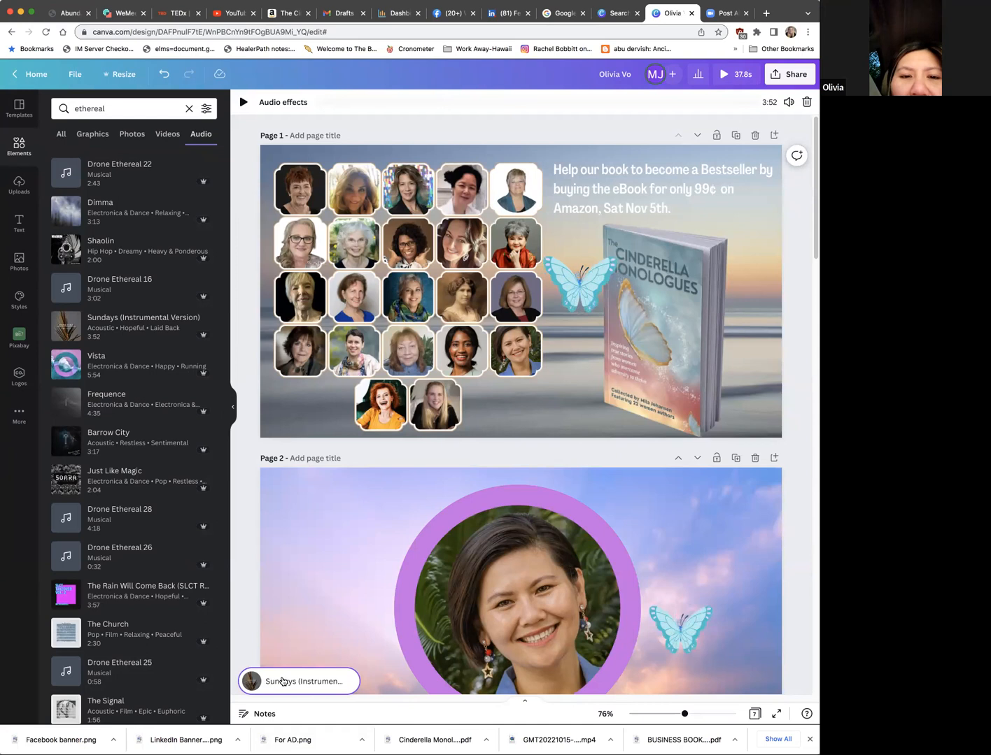
Step: Give the Sundays (Instrumental Version) background track a fade in of 0.8 seconds
left_click(300, 104)
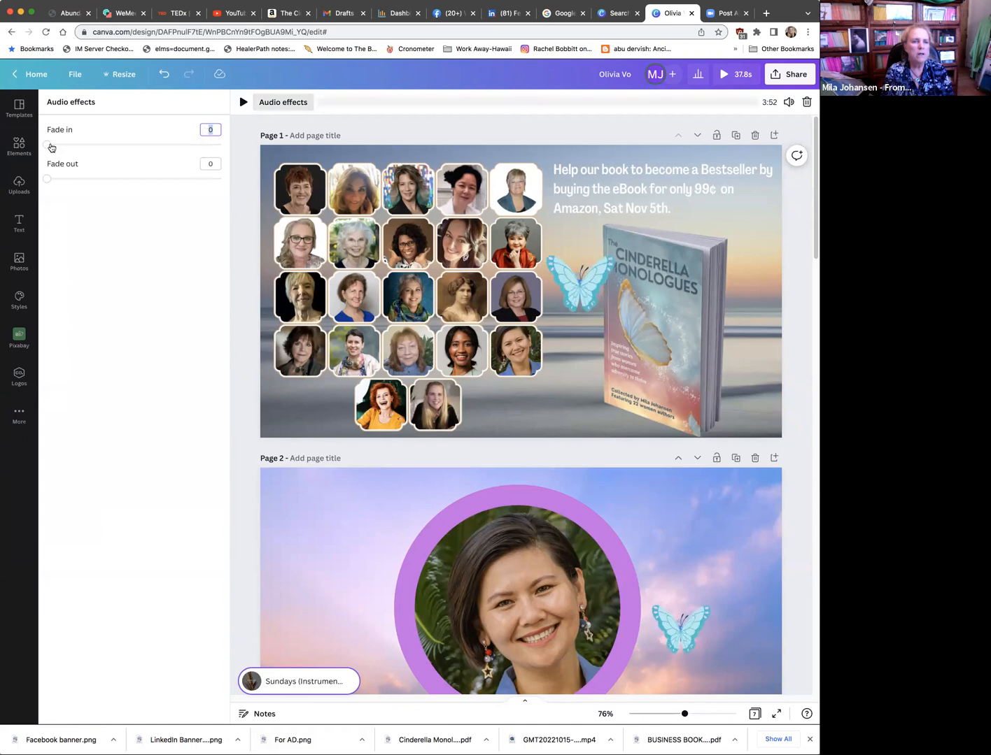
left_click_drag(90, 151, 127, 155)
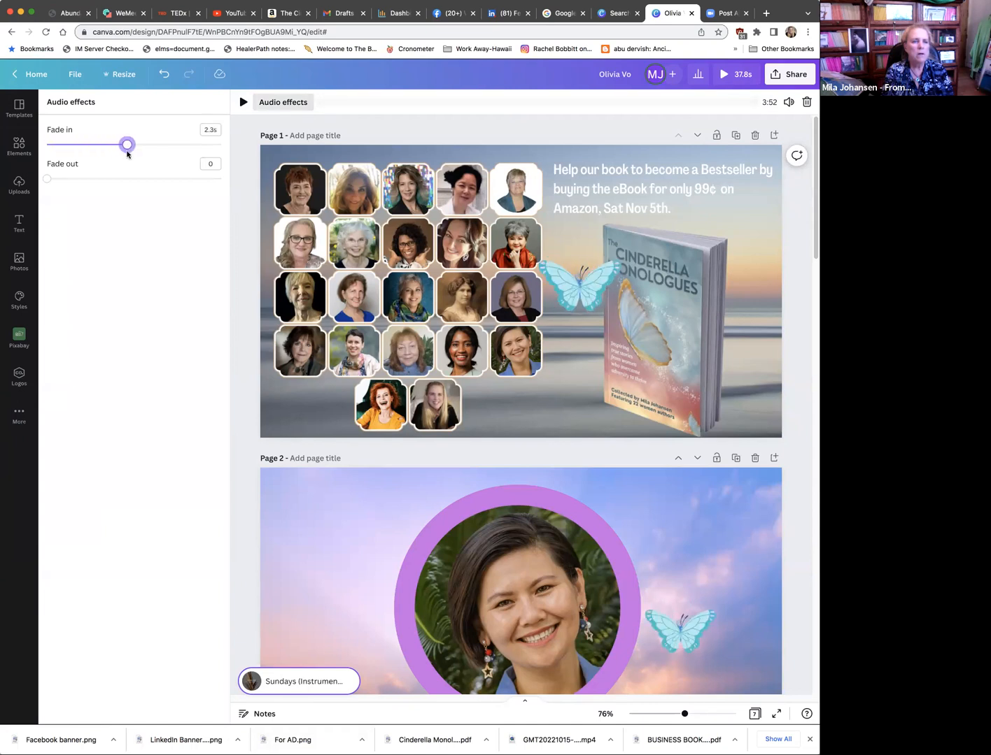
left_click(75, 149)
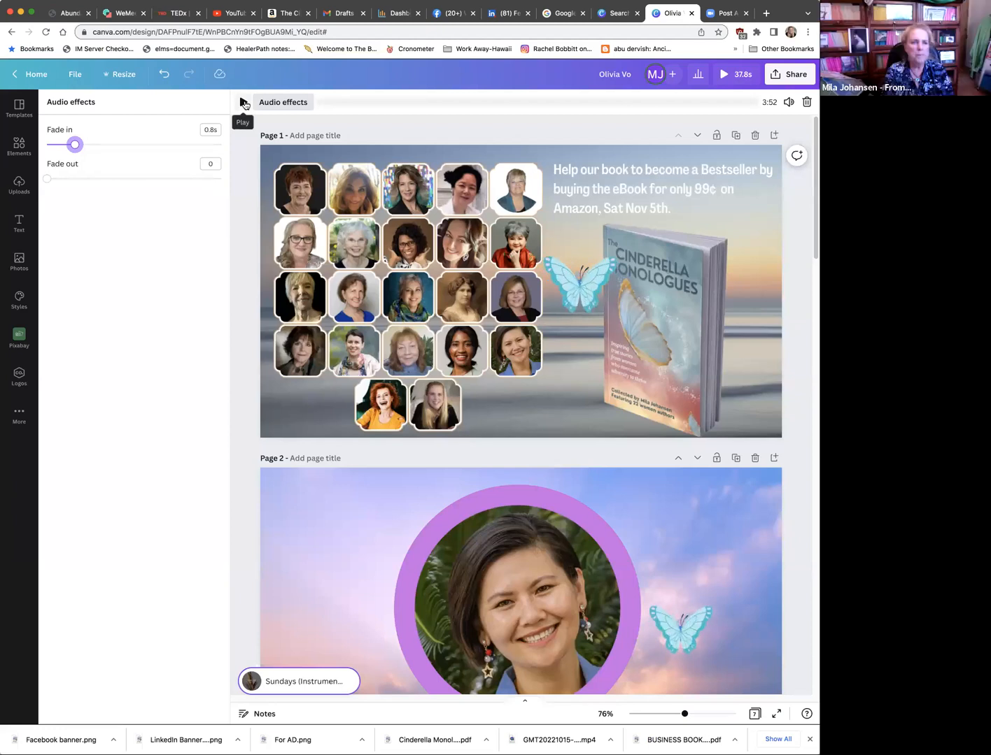
Step: Open and close the full video preview, then leave for the home page and return to the design to reload it
left_click(723, 75)
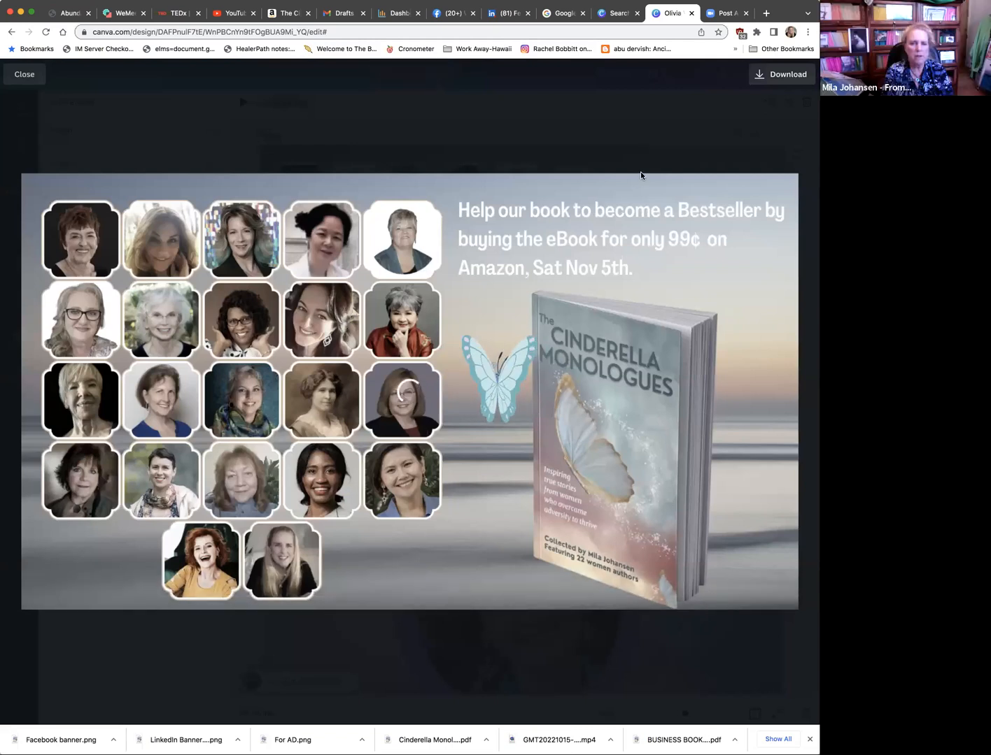
left_click(26, 75)
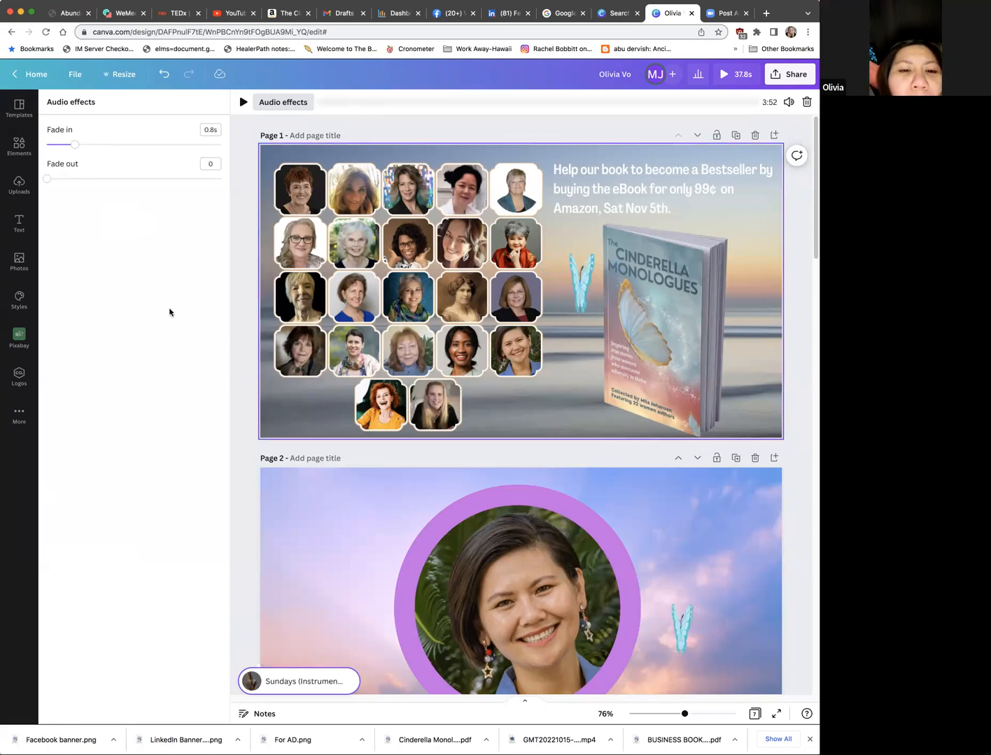
left_click(15, 75)
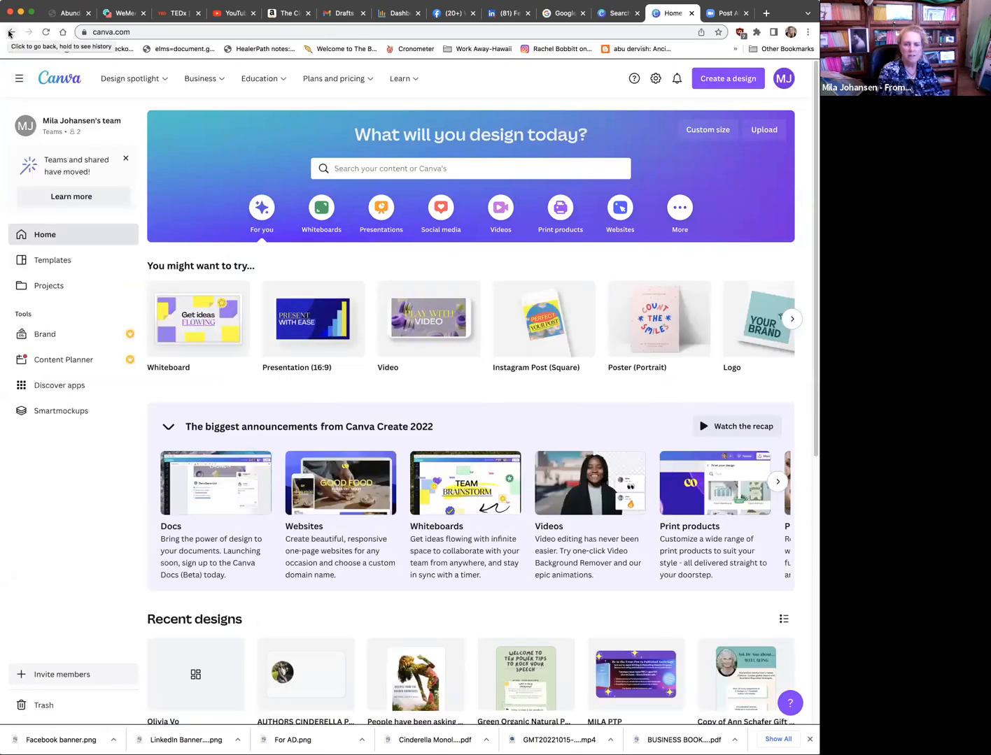
left_click(9, 32)
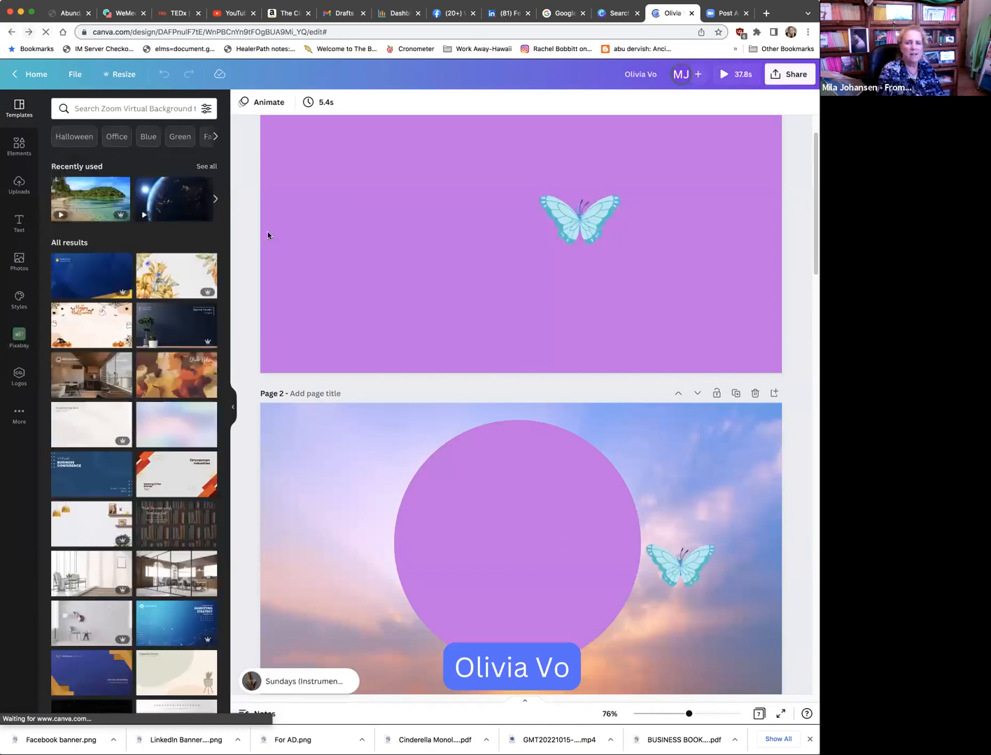
Step: Look through the collage page and the author pages of the reloaded design, checking portraits, name labels and butterflies
scroll(268, 237, "down", 6)
scroll(267, 236, "up", 7)
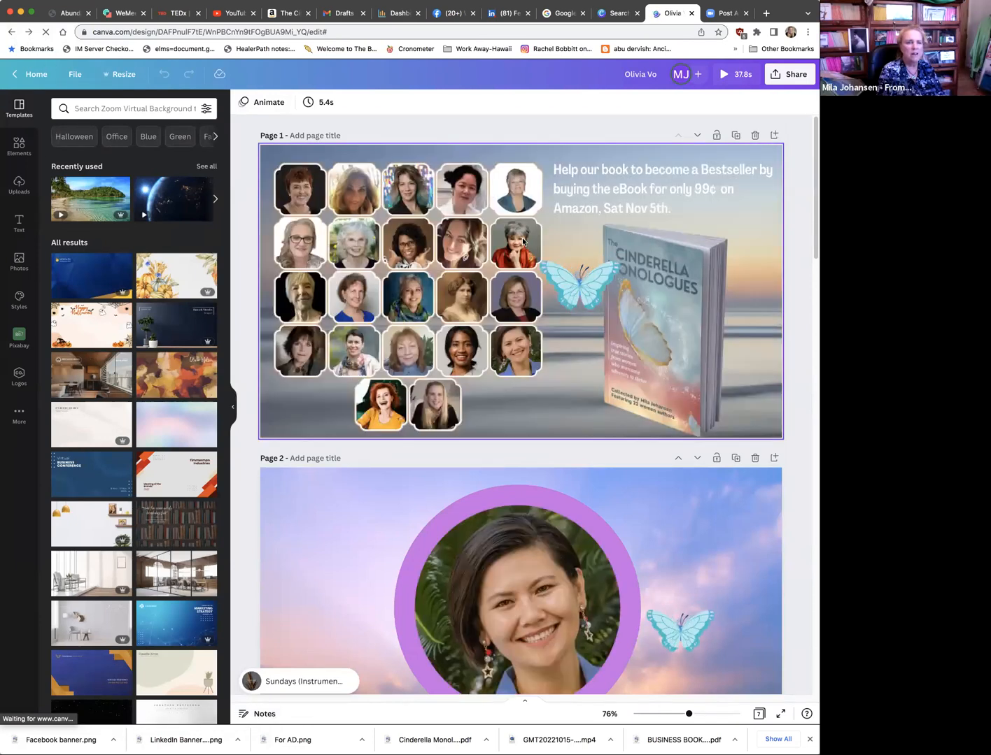
scroll(510, 210, "down", 1)
scroll(673, 144, "up", 1)
scroll(637, 152, "down", 1)
scroll(636, 152, "down", 4)
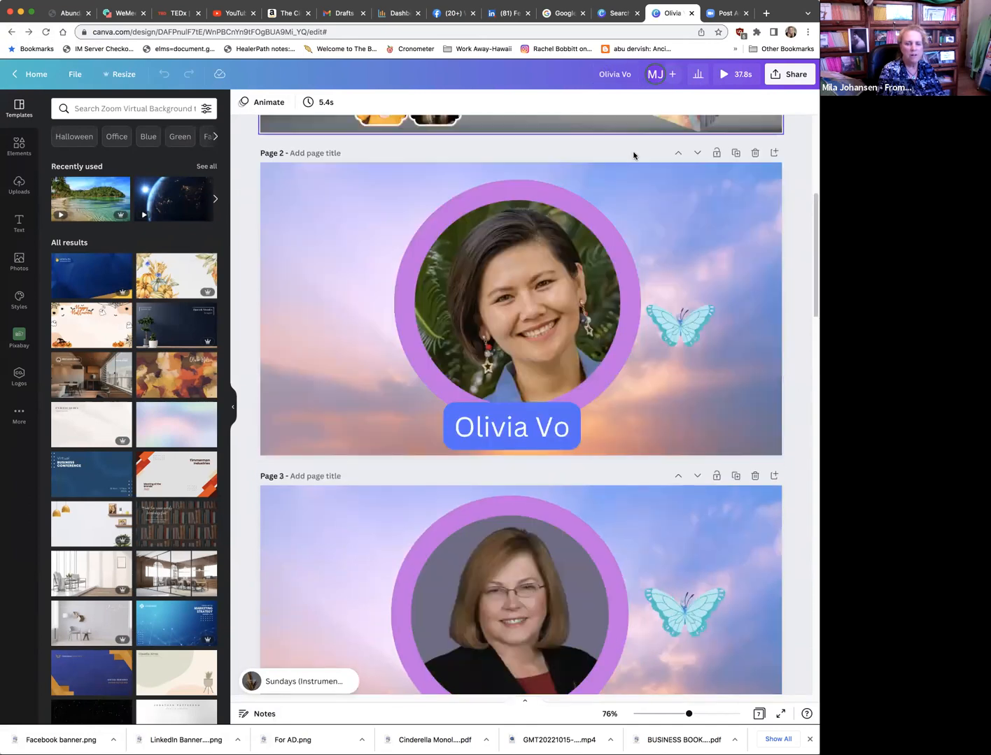
scroll(634, 156, "down", 20)
scroll(652, 142, "up", 5)
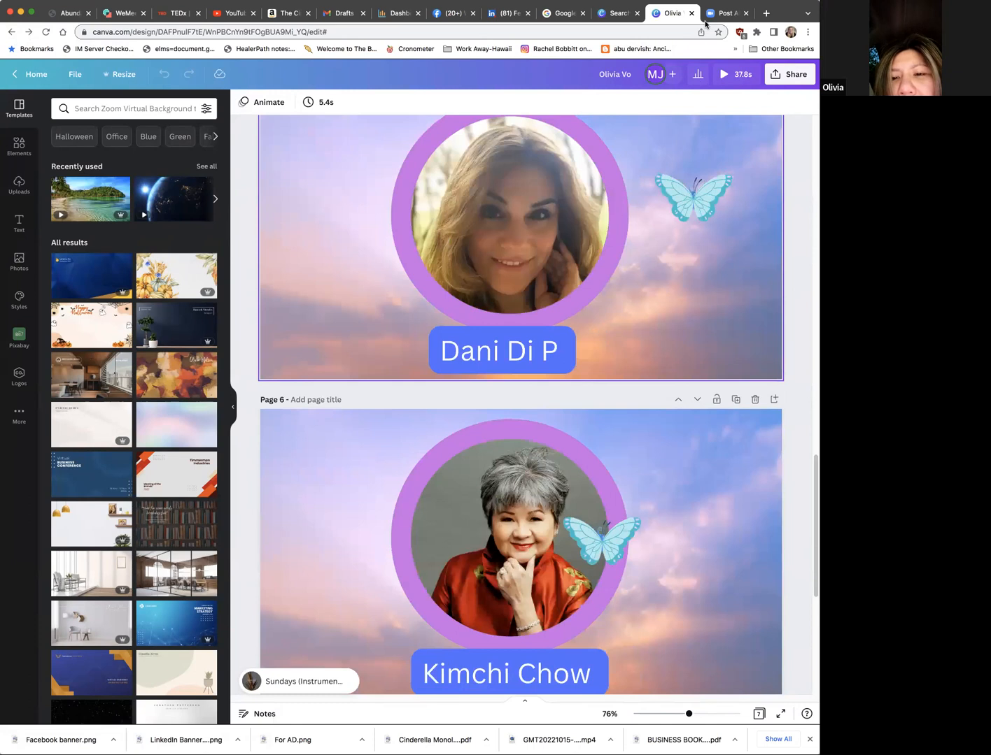
Step: Go back to page 1, play the full video preview with its music, and close it
scroll(722, 74, "up", 10)
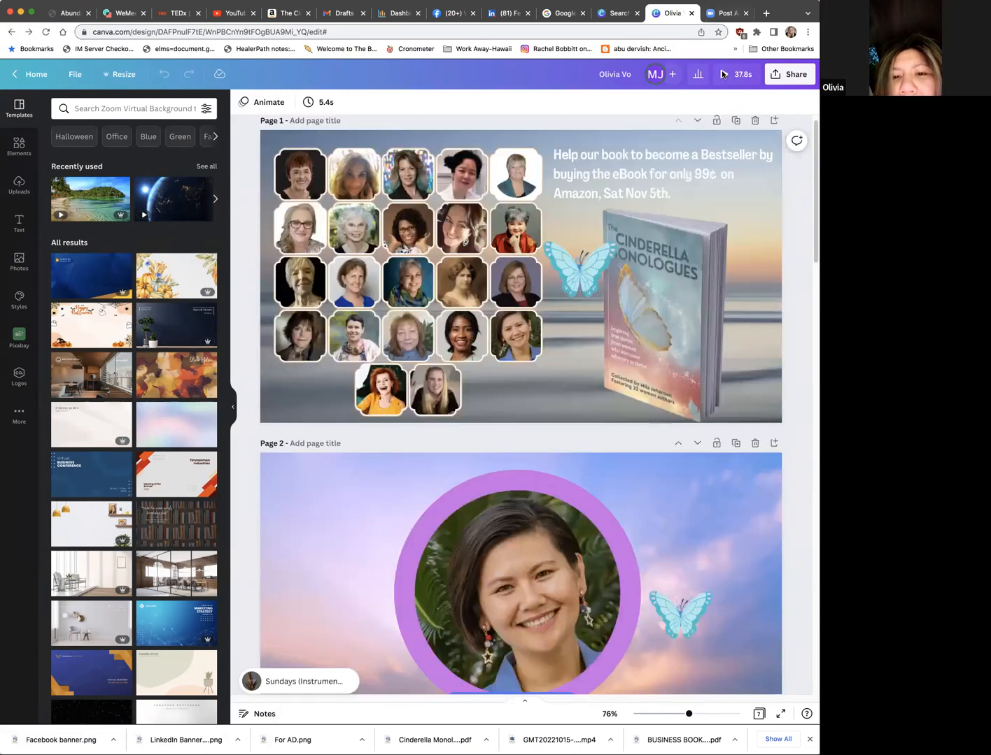
left_click(723, 75)
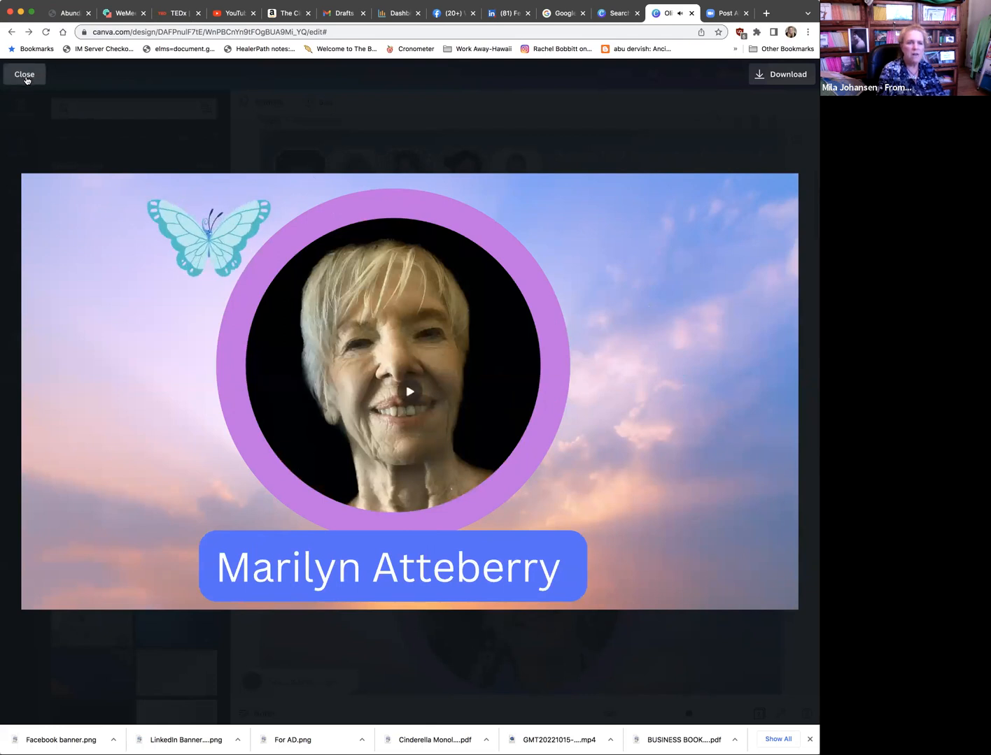
left_click(33, 64)
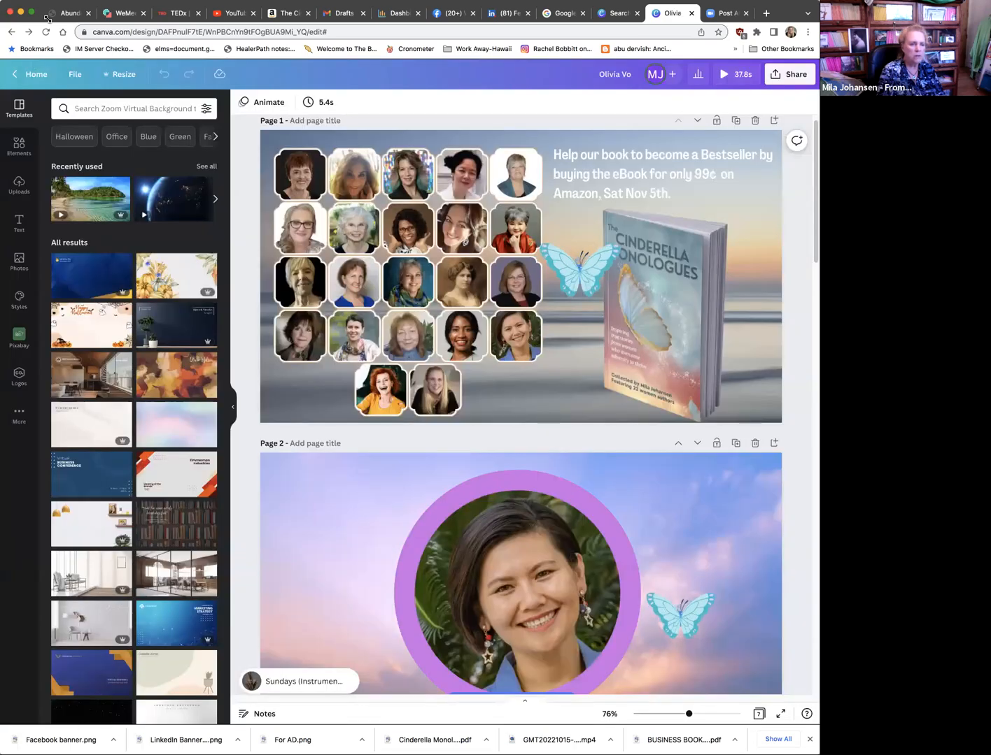
Step: Narrow the browser window from its left edge, then widen it again so the author pages display larger
left_click_drag(3, 20, 151, 20)
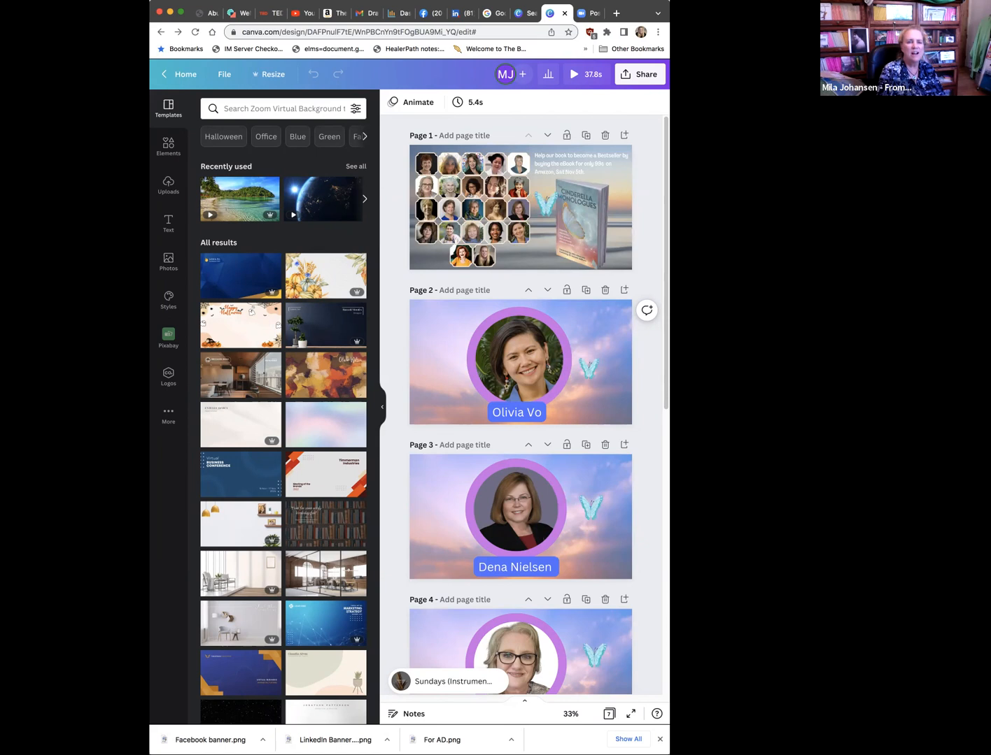
left_click_drag(669, 754, 794, 754)
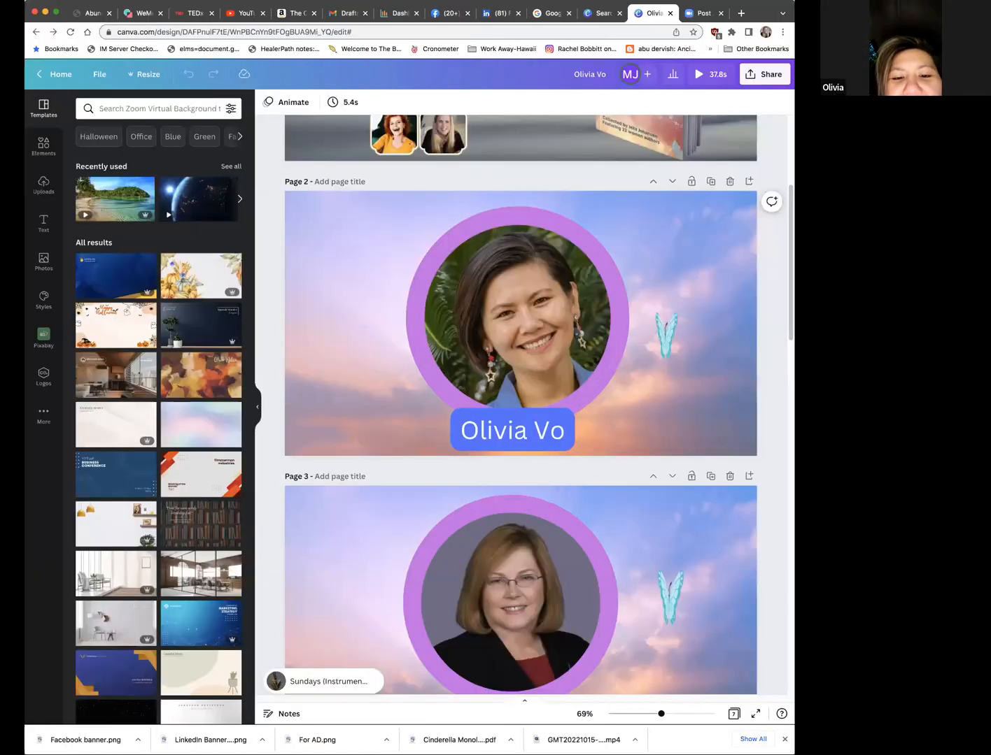